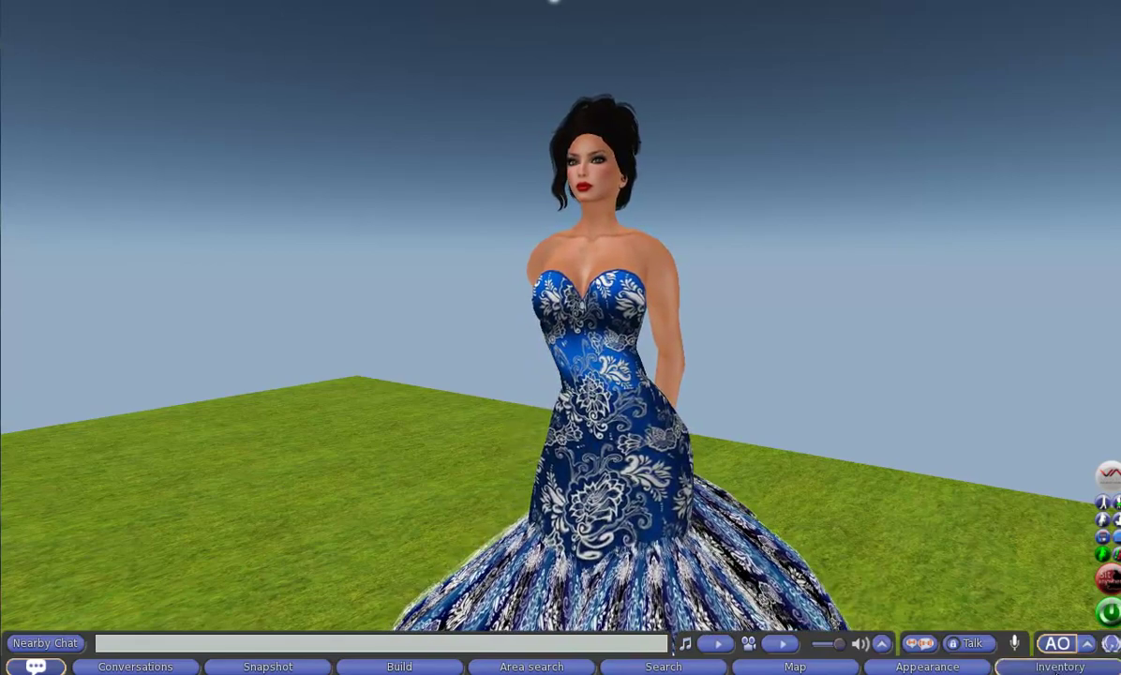
Step: Wear the white example wrist corsage from the Corsage Generator inventory folder and view it on the avatar's wrist
{"action": "left_click", "coordinate": [1057, 666]}
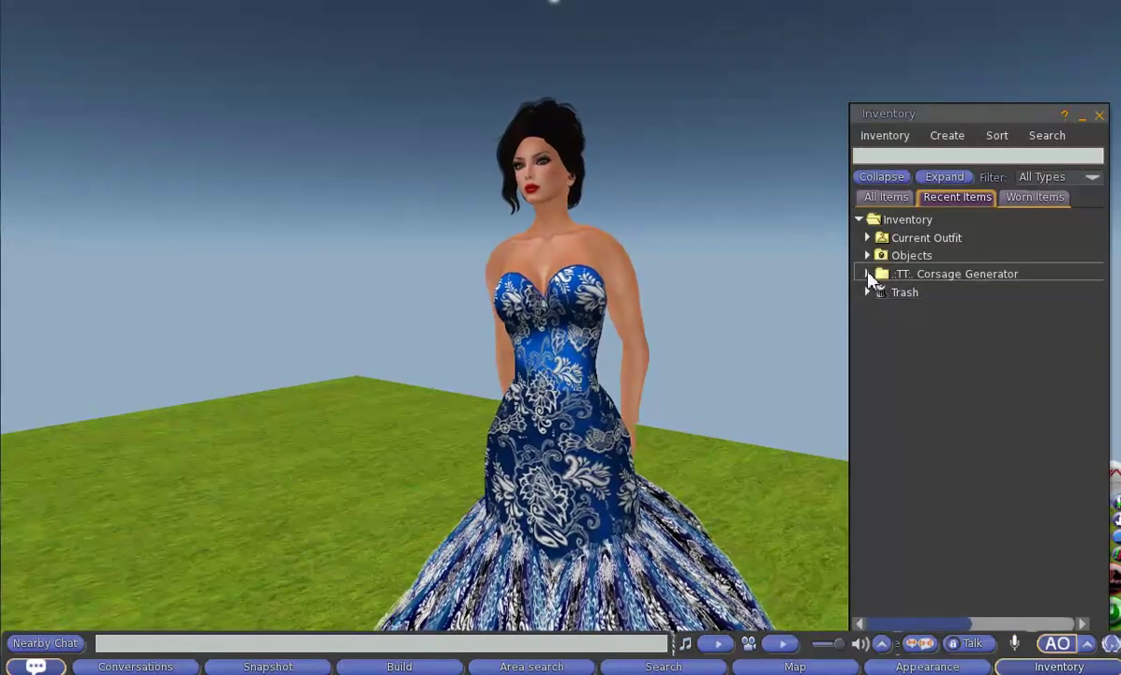
{"action": "left_click", "coordinate": [868, 273]}
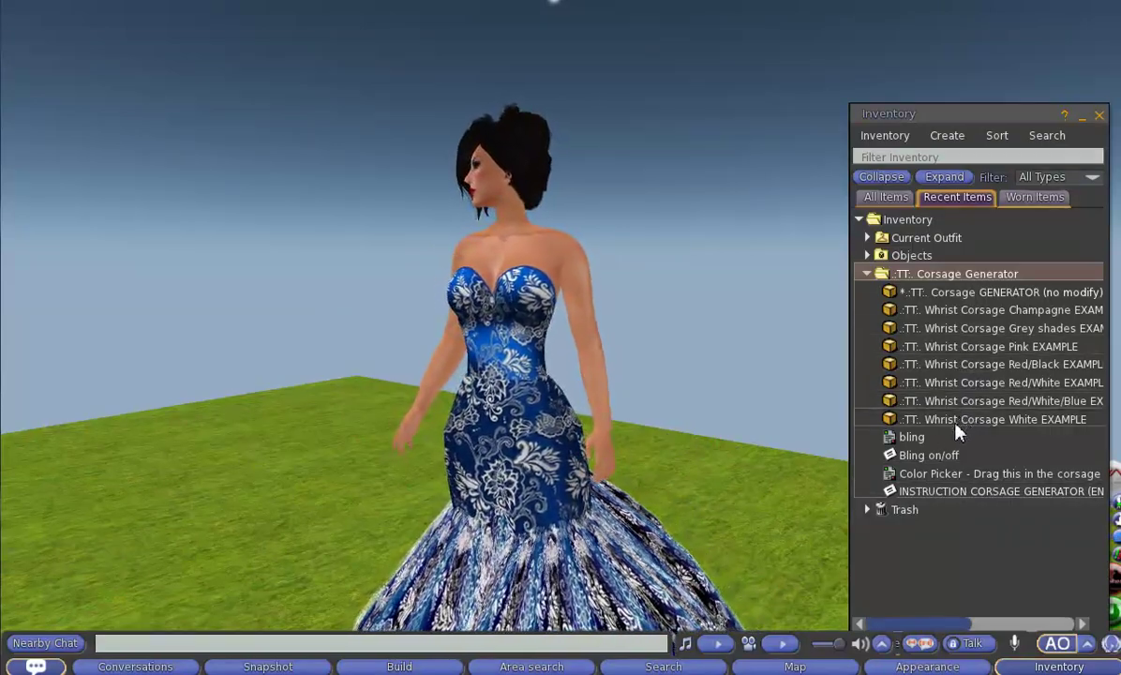
{"action": "left_click", "coordinate": [962, 426]}
{"action": "double_click", "coordinate": [961, 422]}
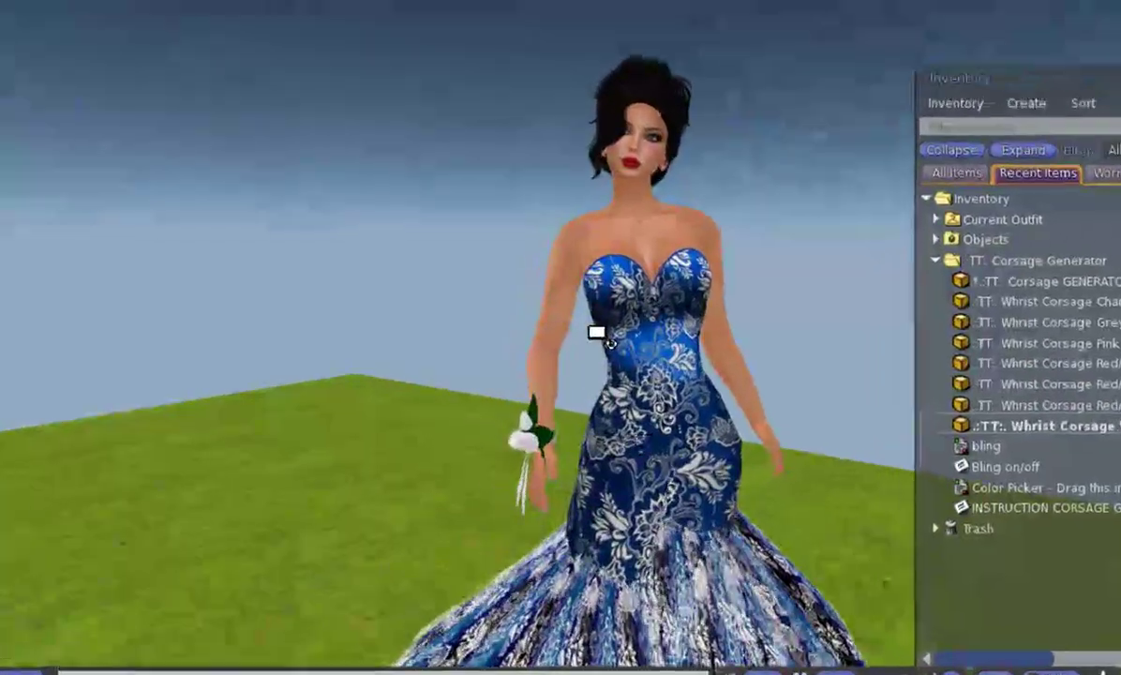
{"action": "left_click_drag", "start_coordinate": [566, 336], "coordinate": [572, 335]}
{"action": "left_click_drag", "start_coordinate": [716, 311], "coordinate": [719, 311]}
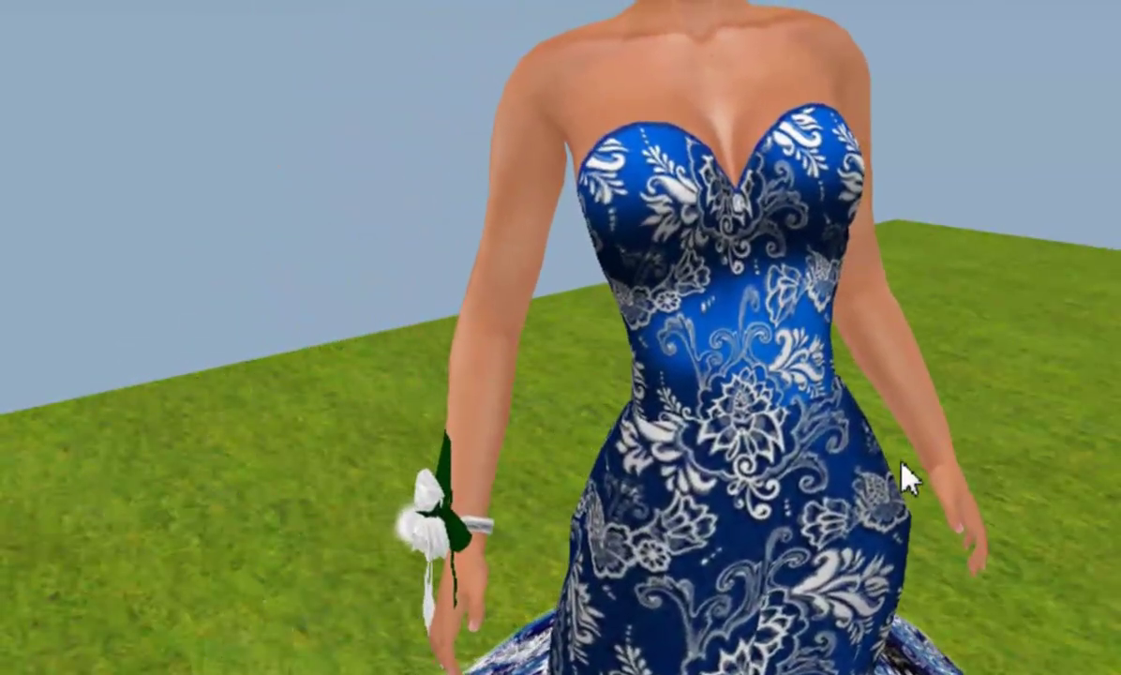
{"action": "scroll", "coordinate": [876, 450], "scroll_direction": "down", "scroll_amount": 5}
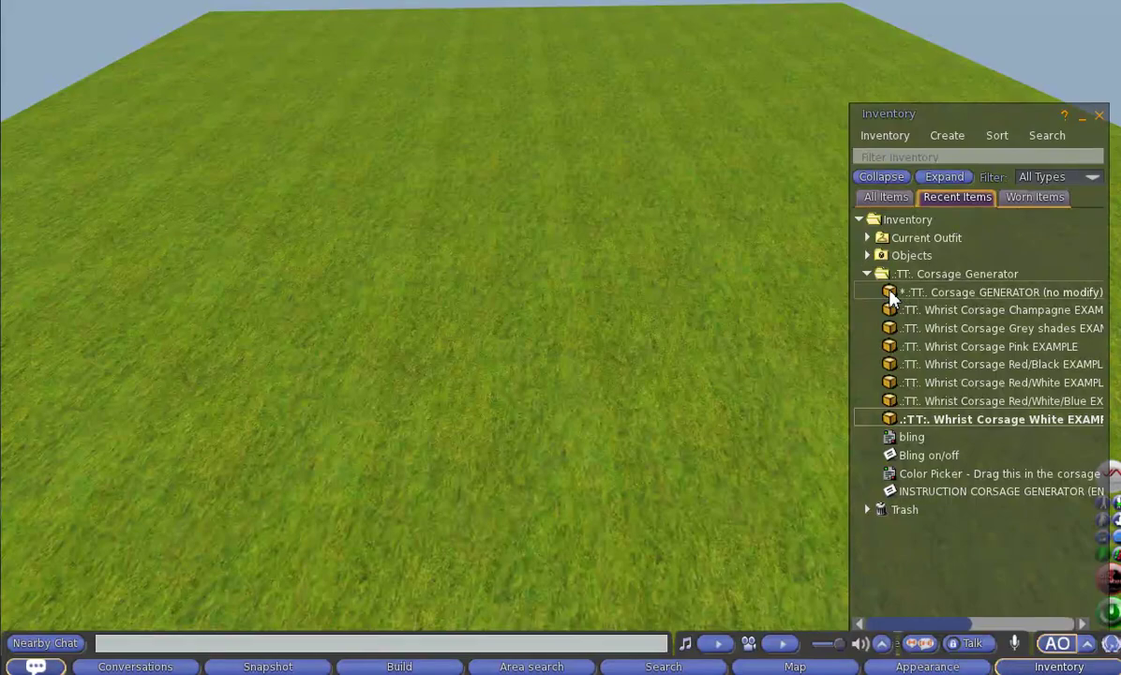
Step: Place the no-modify Corsage GENERATOR from the inventory on the grass and focus on its control panel
{"action": "left_click_drag", "start_coordinate": [890, 294], "coordinate": [472, 308]}
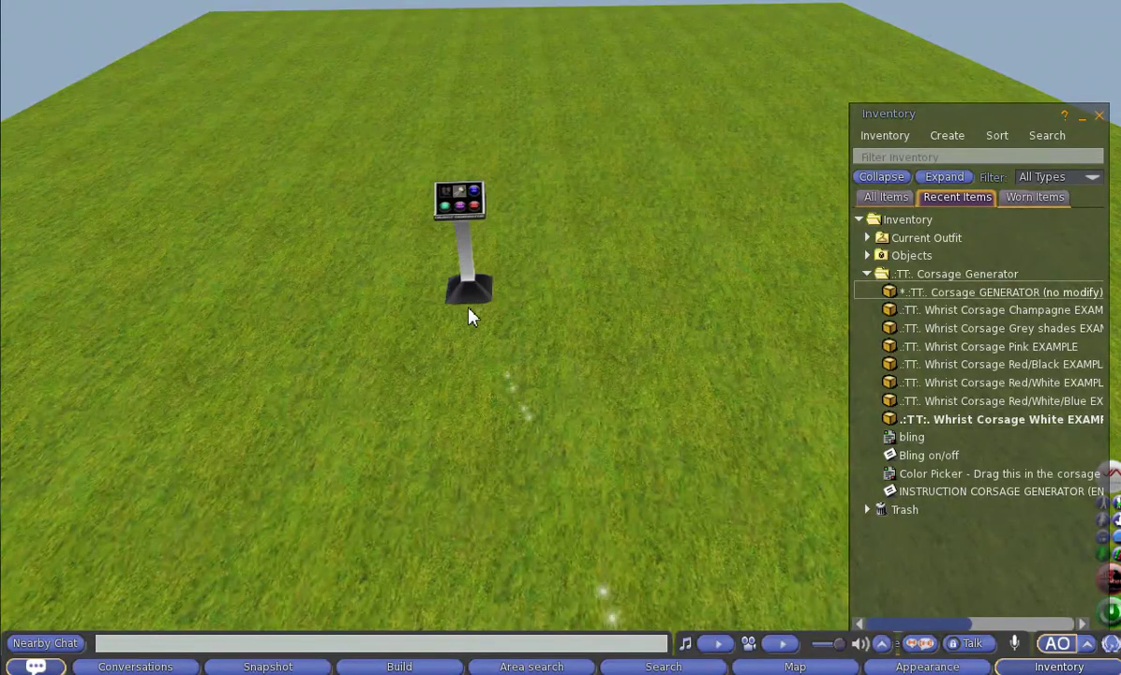
{"action": "left_click", "coordinate": [474, 215], "text": "alt"}
{"action": "scroll", "coordinate": [578, 348], "scroll_direction": "up", "scroll_amount": 6}
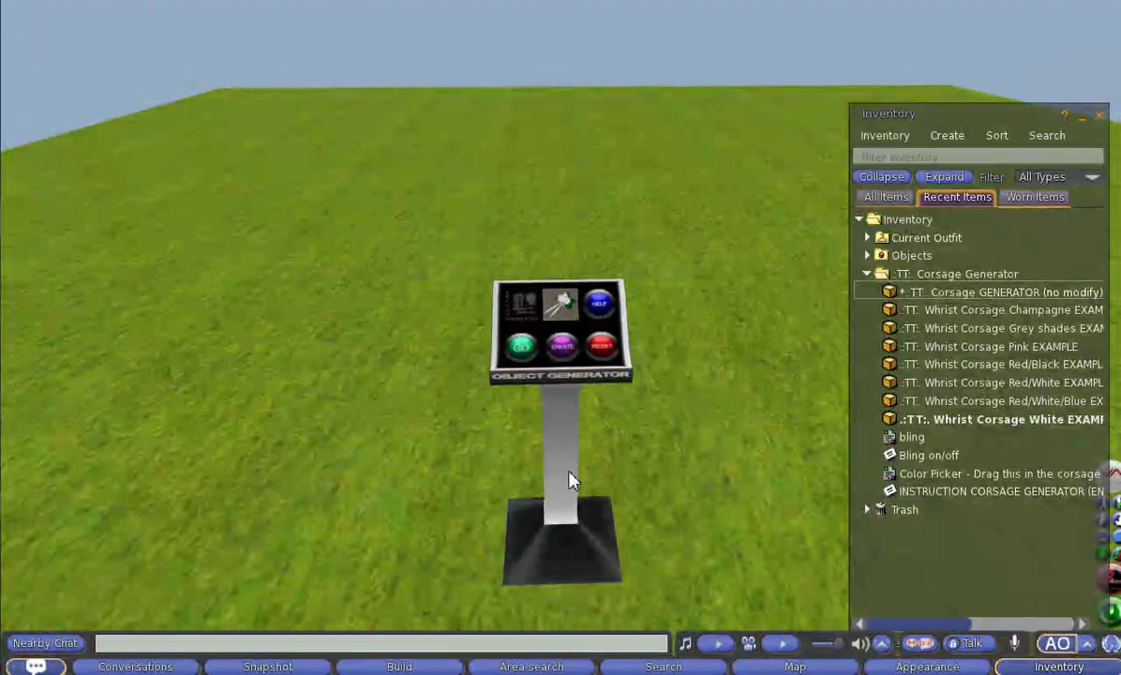
{"action": "scroll", "coordinate": [573, 479], "scroll_direction": "up", "scroll_amount": 3}
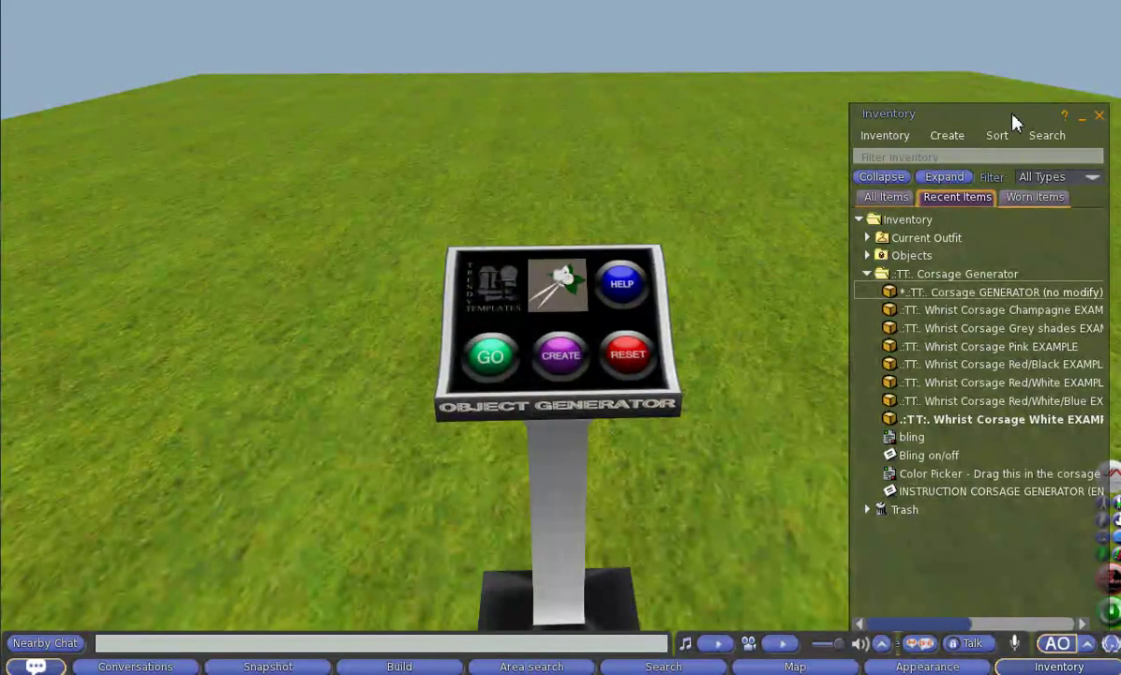
Step: Move the inventory window out of the way, start the generator and allow it to link and delink objects
{"action": "left_click_drag", "start_coordinate": [1013, 114], "coordinate": [1027, 229]}
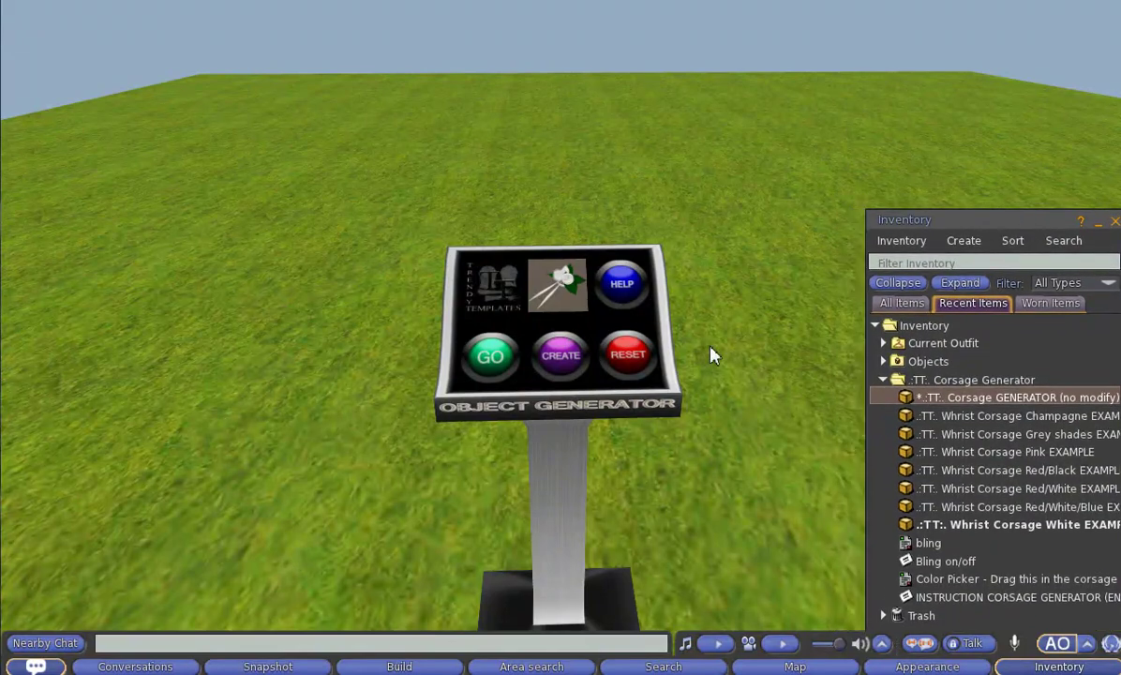
{"action": "left_click", "coordinate": [491, 362]}
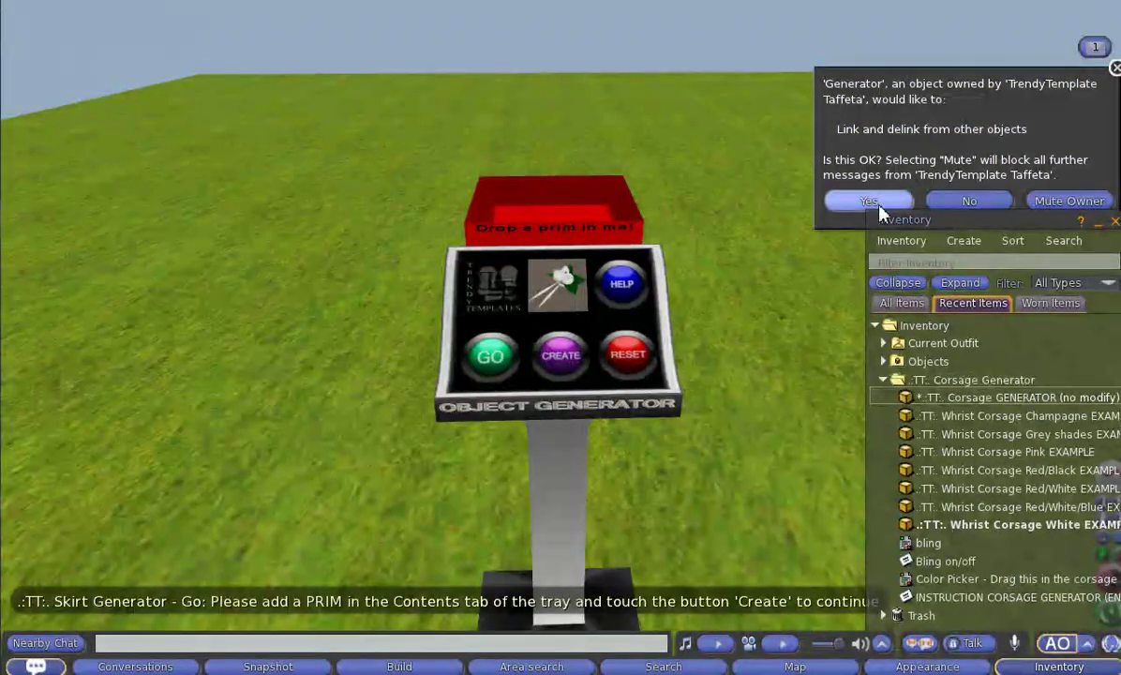
{"action": "left_click", "coordinate": [869, 201]}
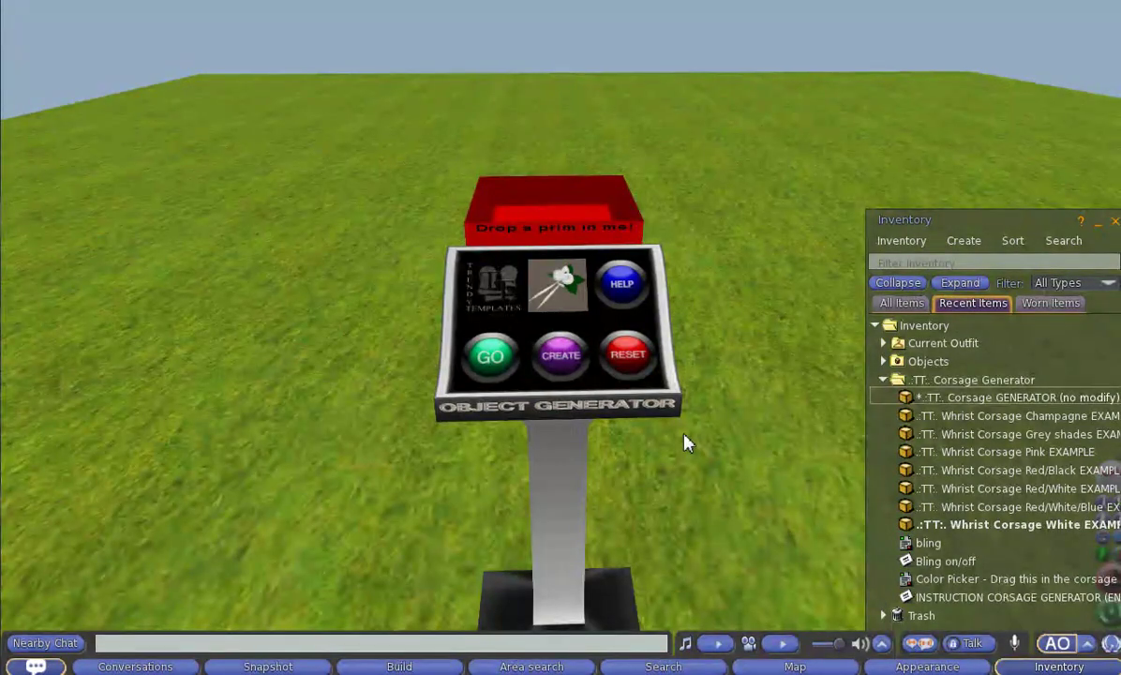
Step: Build a default box prim beside the generator and take it into the inventory
{"action": "left_click", "coordinate": [399, 666]}
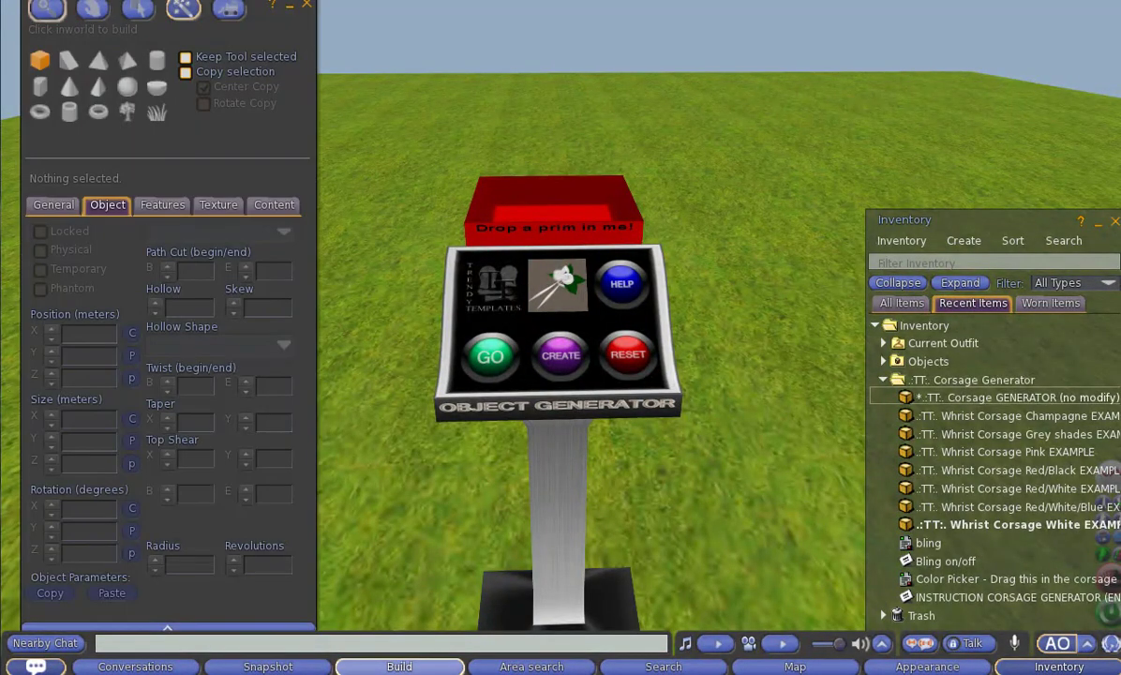
{"action": "left_click", "coordinate": [361, 392]}
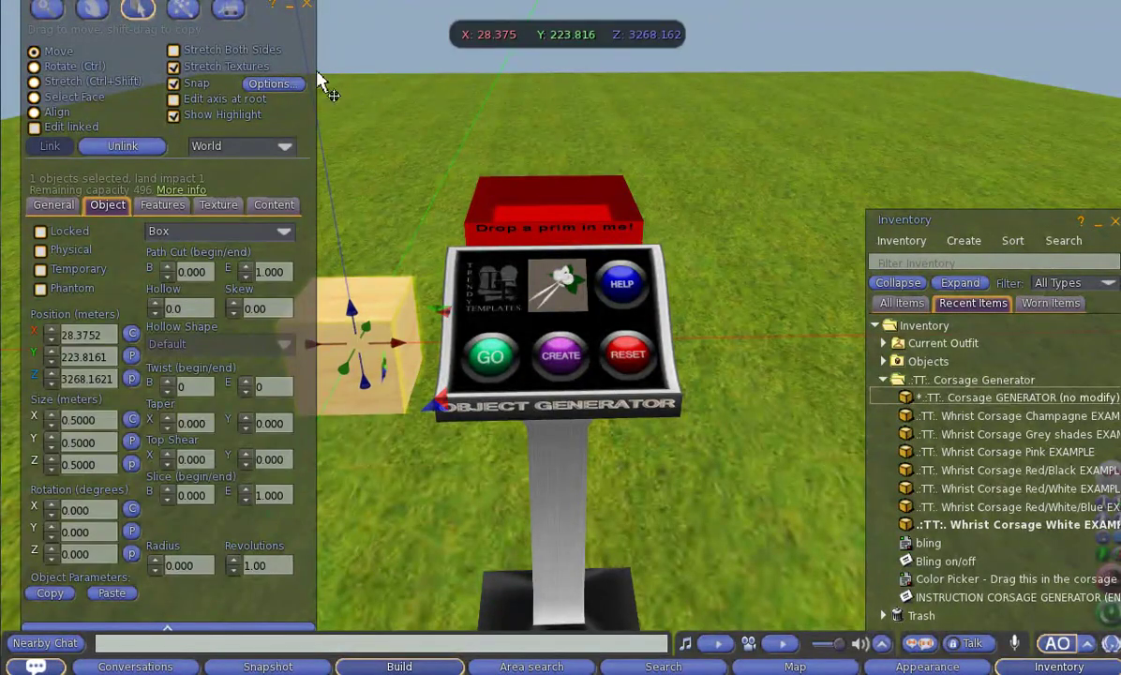
{"action": "left_click", "coordinate": [307, 7]}
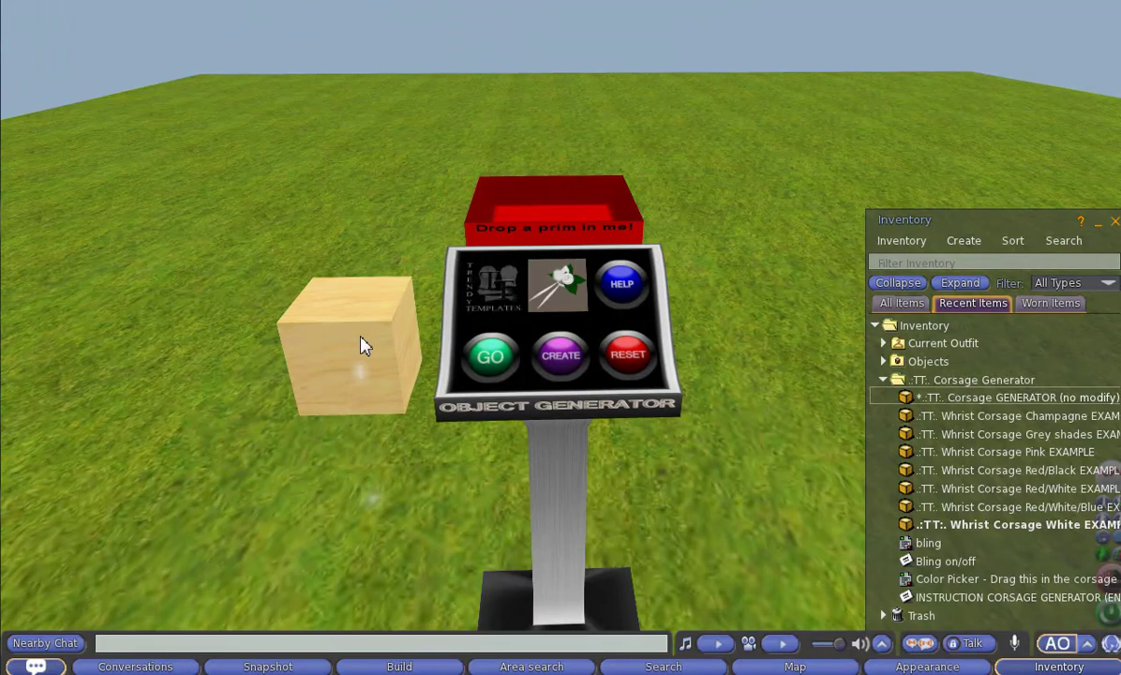
{"action": "right_click", "coordinate": [363, 365]}
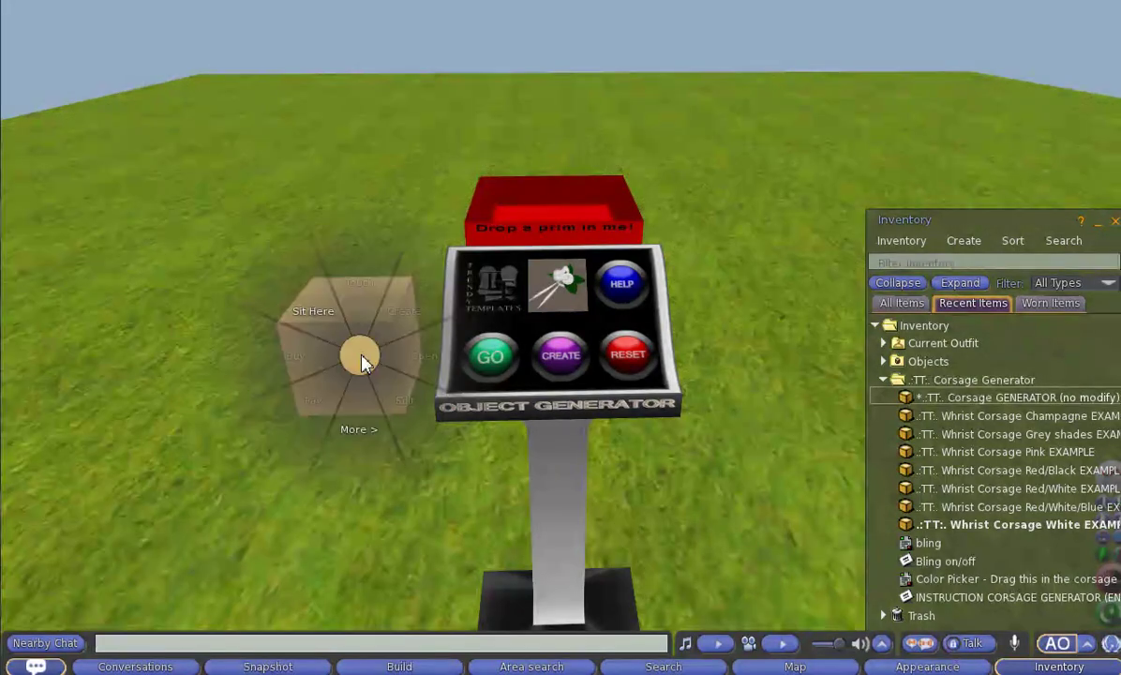
{"action": "left_click", "coordinate": [313, 364]}
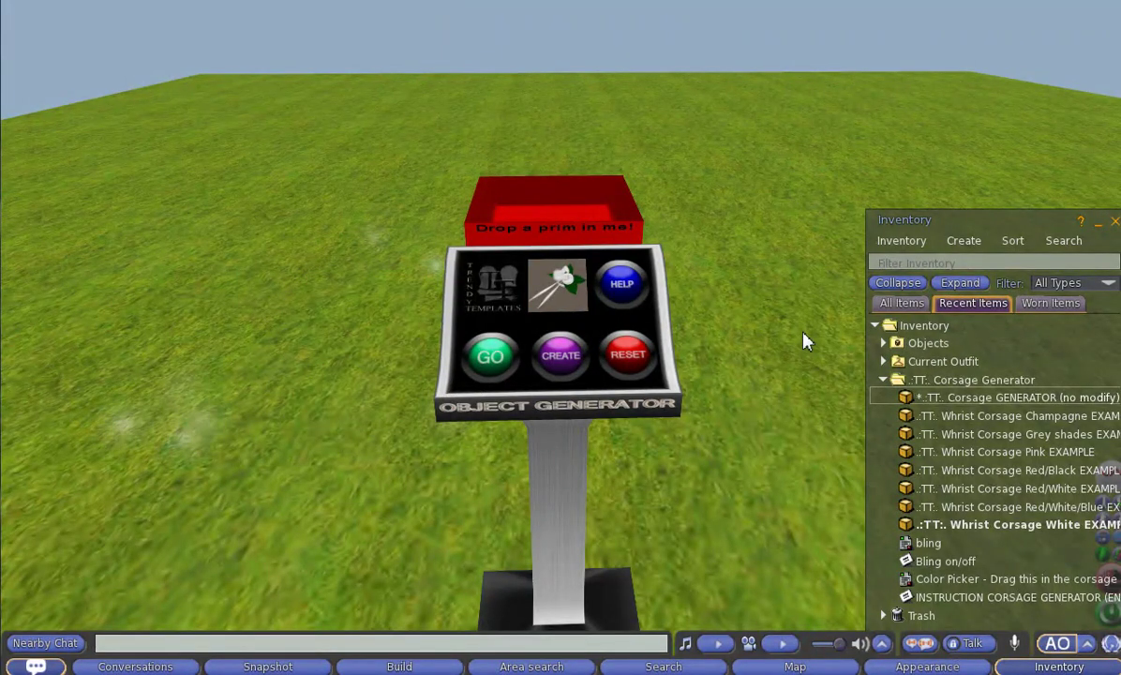
Step: Add the new box, Object, from the inventory's Objects folder to the contents of the generator's red tray
{"action": "left_click", "coordinate": [883, 344]}
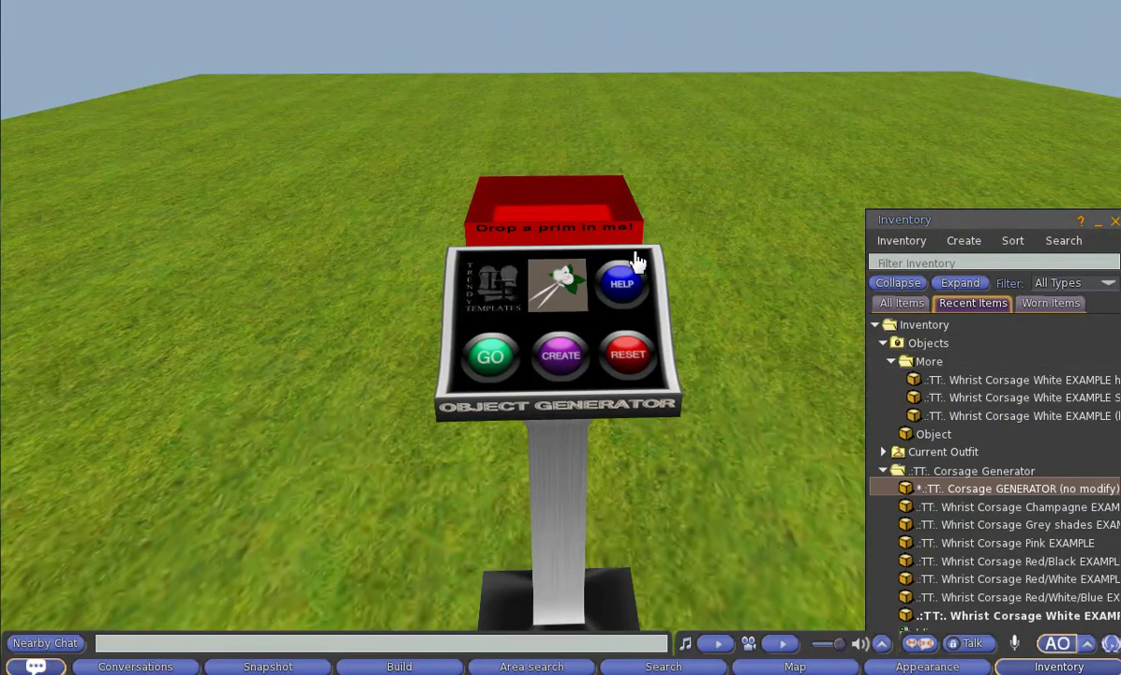
{"action": "left_click", "coordinate": [891, 360]}
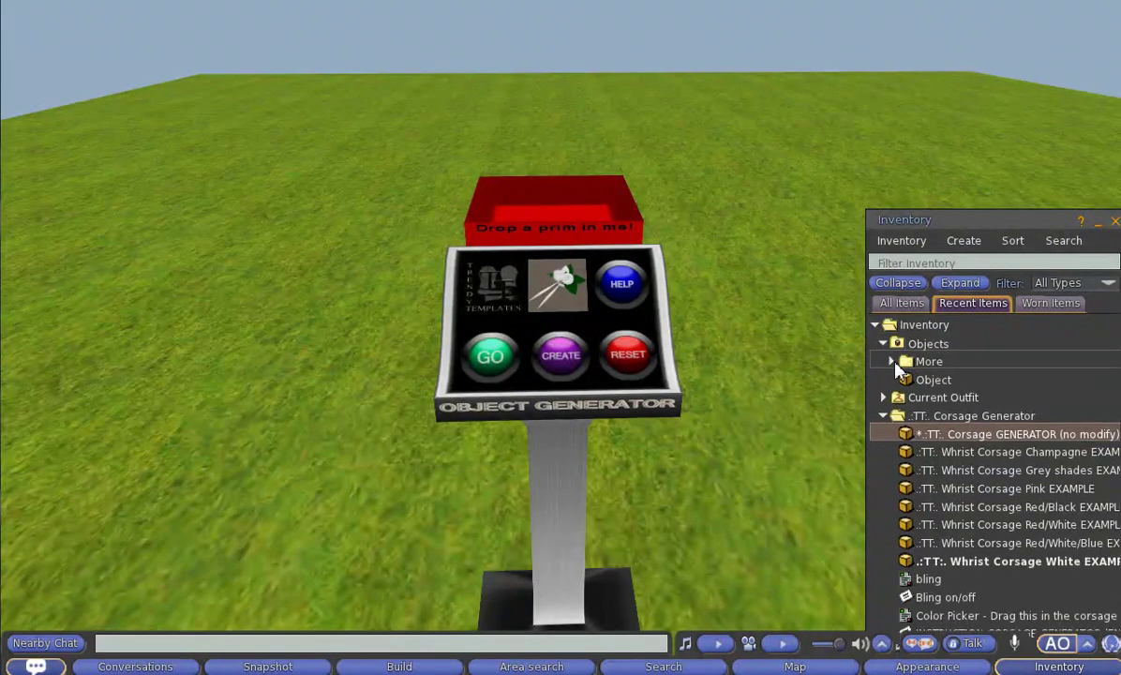
{"action": "right_click", "coordinate": [596, 206]}
{"action": "left_click", "coordinate": [633, 265]}
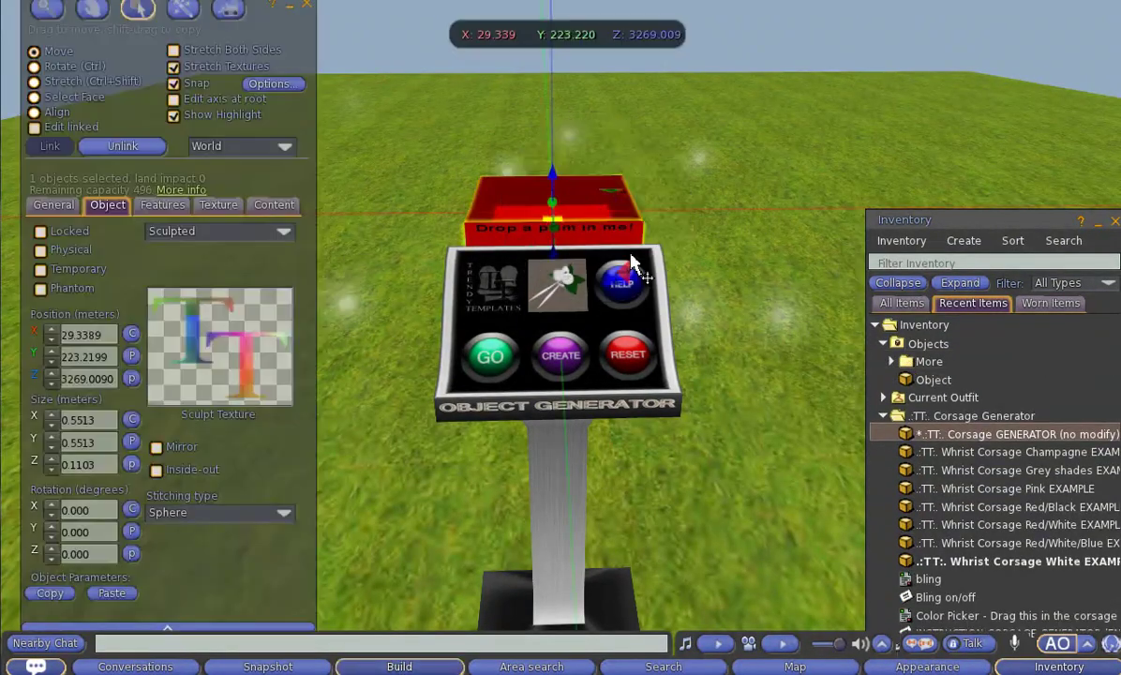
{"action": "left_click", "coordinate": [274, 205]}
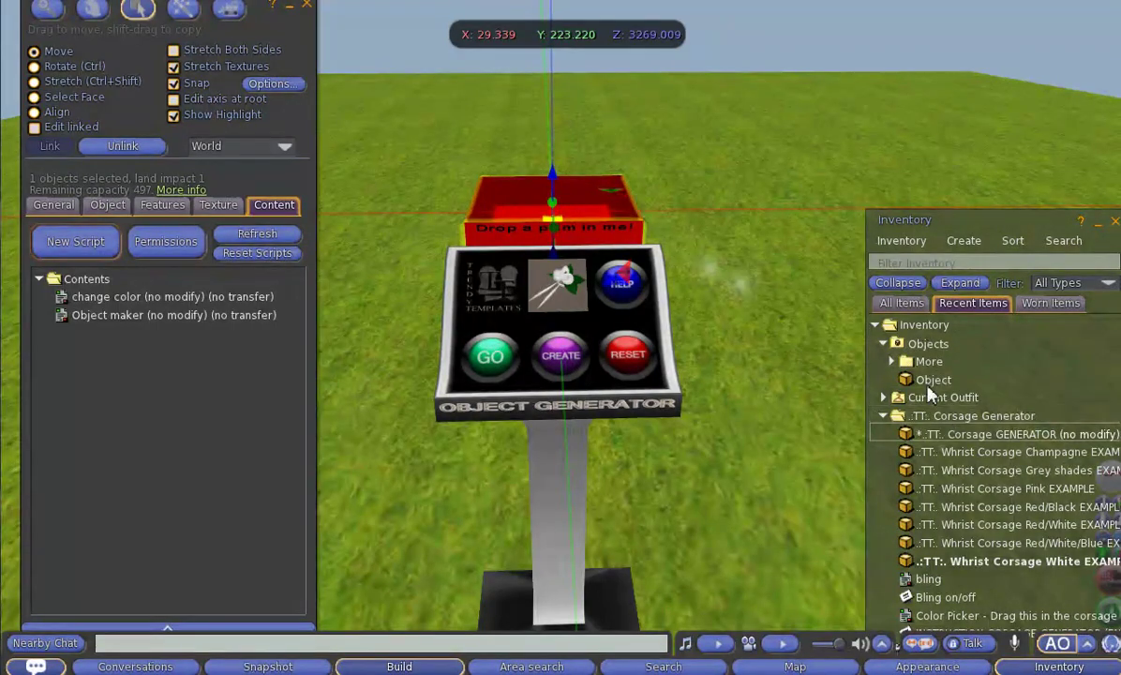
{"action": "left_click_drag", "start_coordinate": [927, 391], "coordinate": [224, 378]}
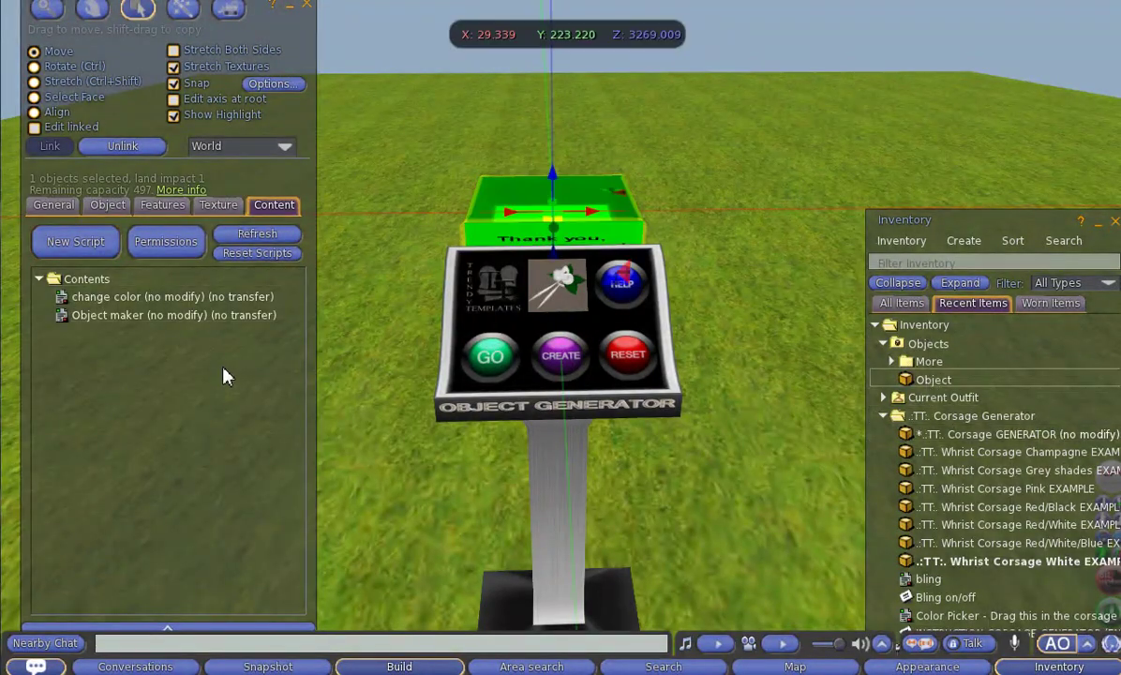
{"action": "left_click", "coordinate": [306, 7]}
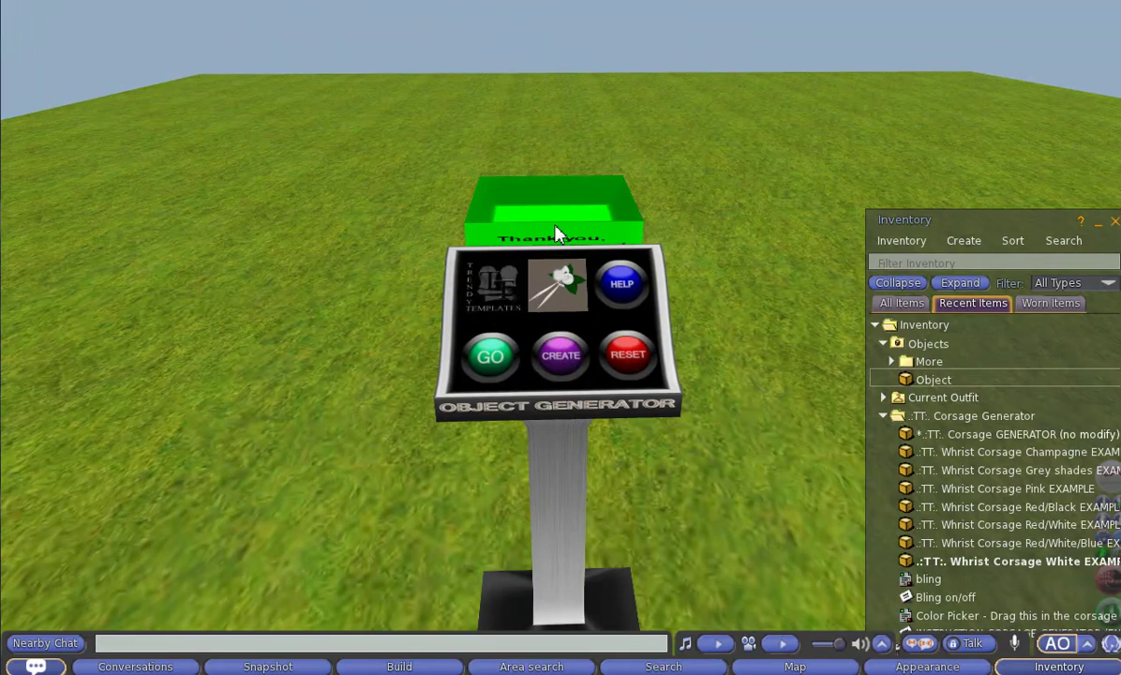
Step: Have the generator create the corsage and focus on the finished flower above the tray
{"action": "left_click", "coordinate": [561, 363]}
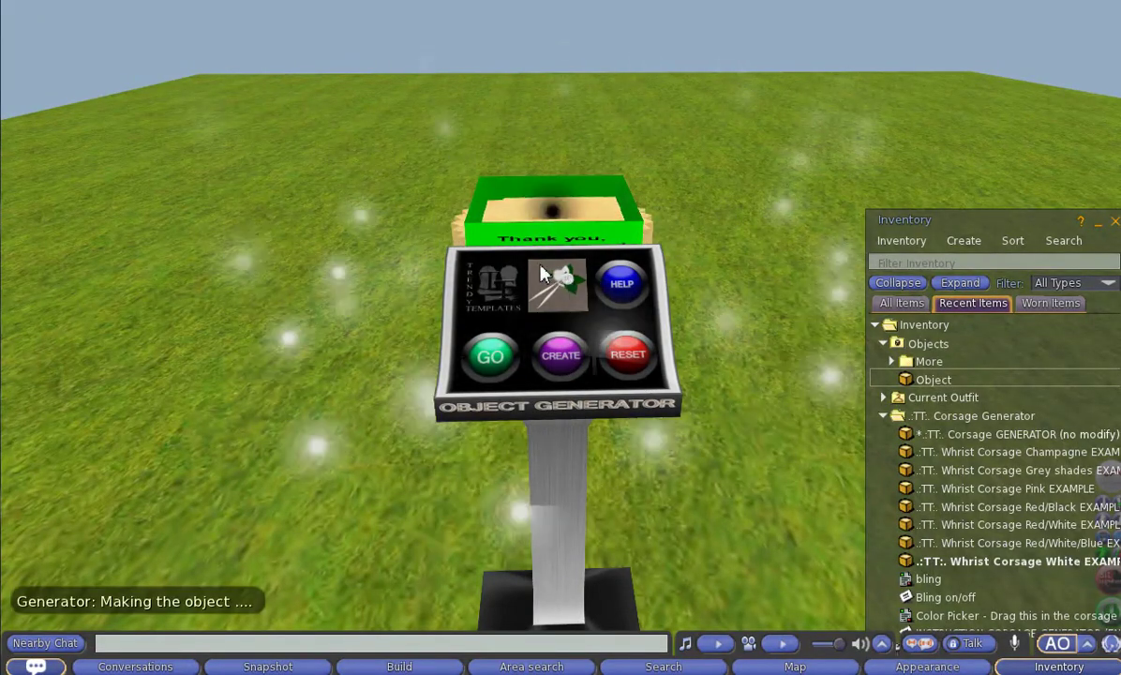
{"action": "left_click_drag", "start_coordinate": [543, 246], "coordinate": [564, 335]}
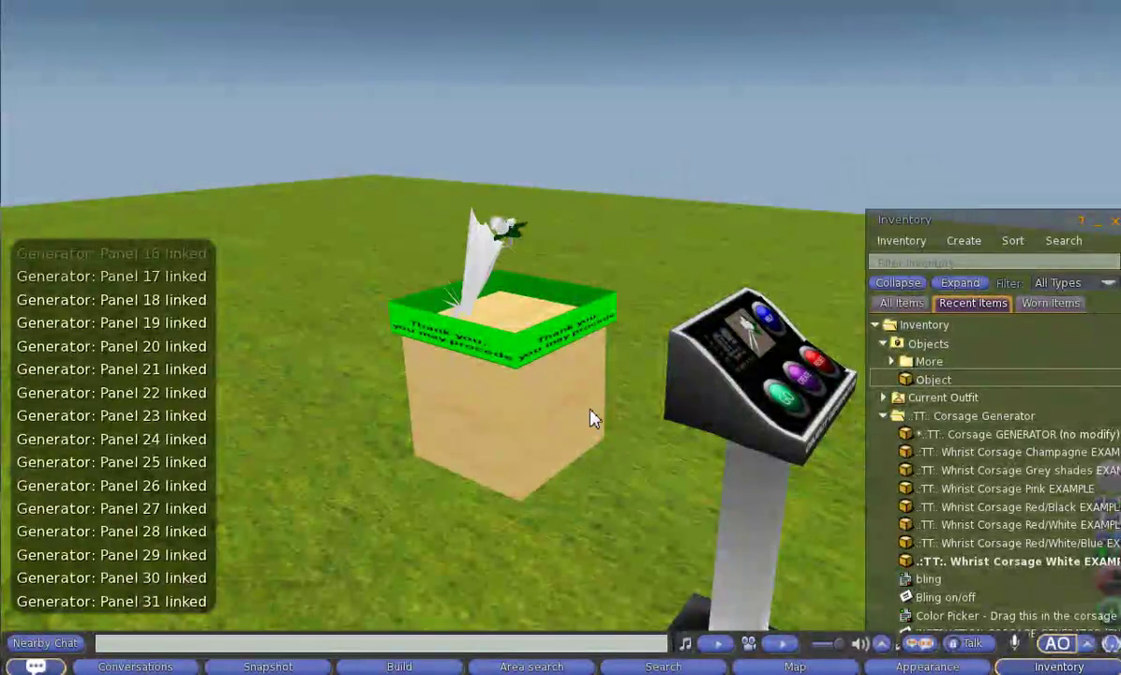
{"action": "left_click_drag", "start_coordinate": [500, 238], "coordinate": [588, 345]}
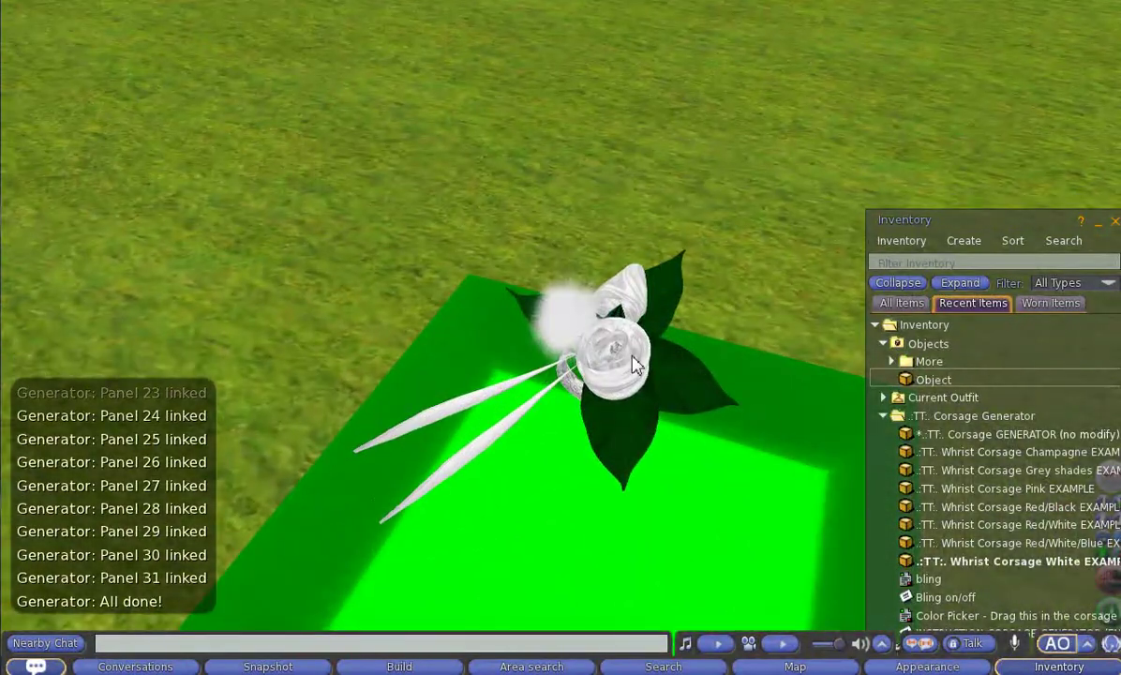
Step: Examine the generated corsage's general properties, including its name, creator and owner
{"action": "right_click", "coordinate": [632, 357]}
{"action": "left_click", "coordinate": [657, 392]}
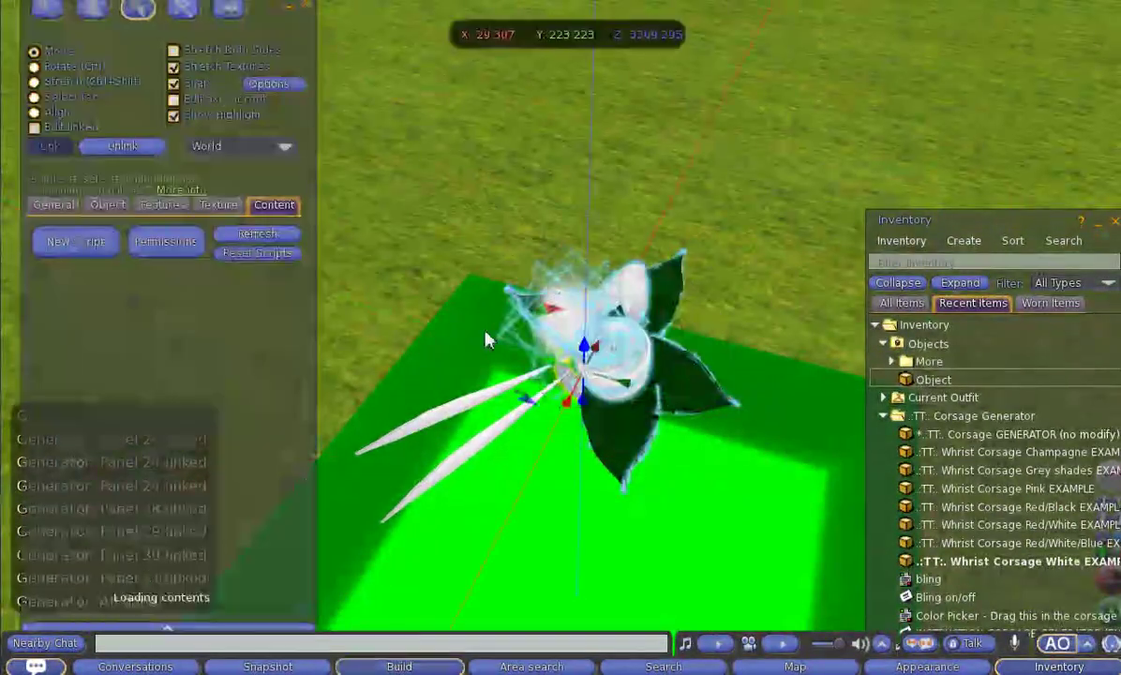
{"action": "left_click", "coordinate": [53, 205]}
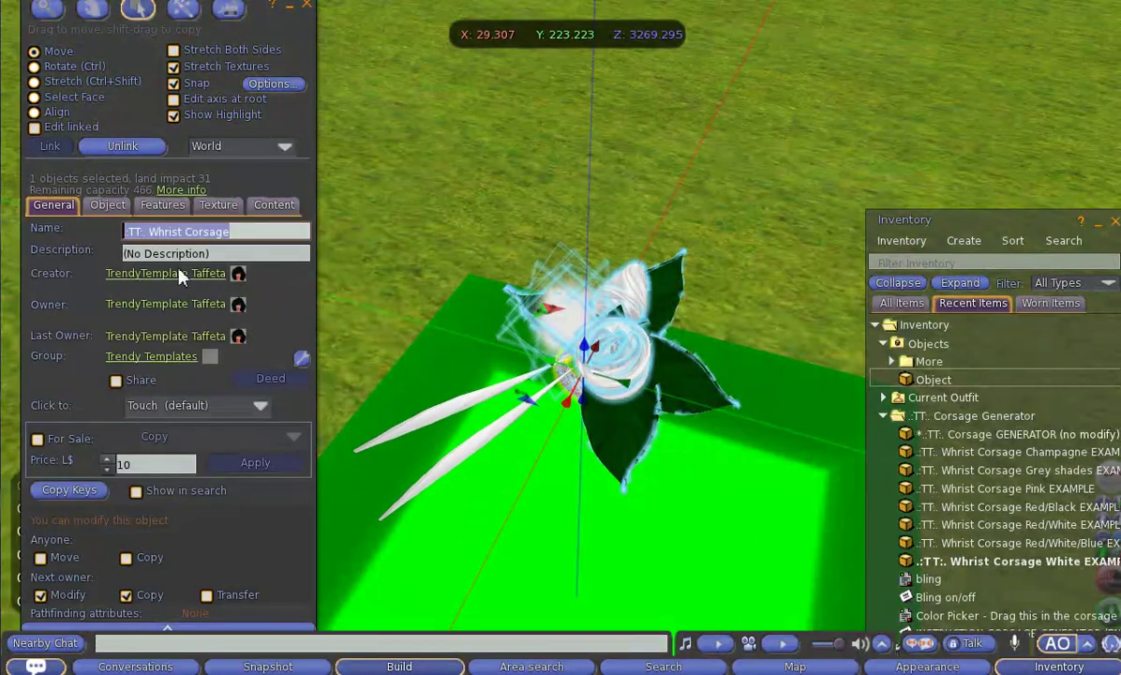
{"action": "left_click", "coordinate": [381, 359]}
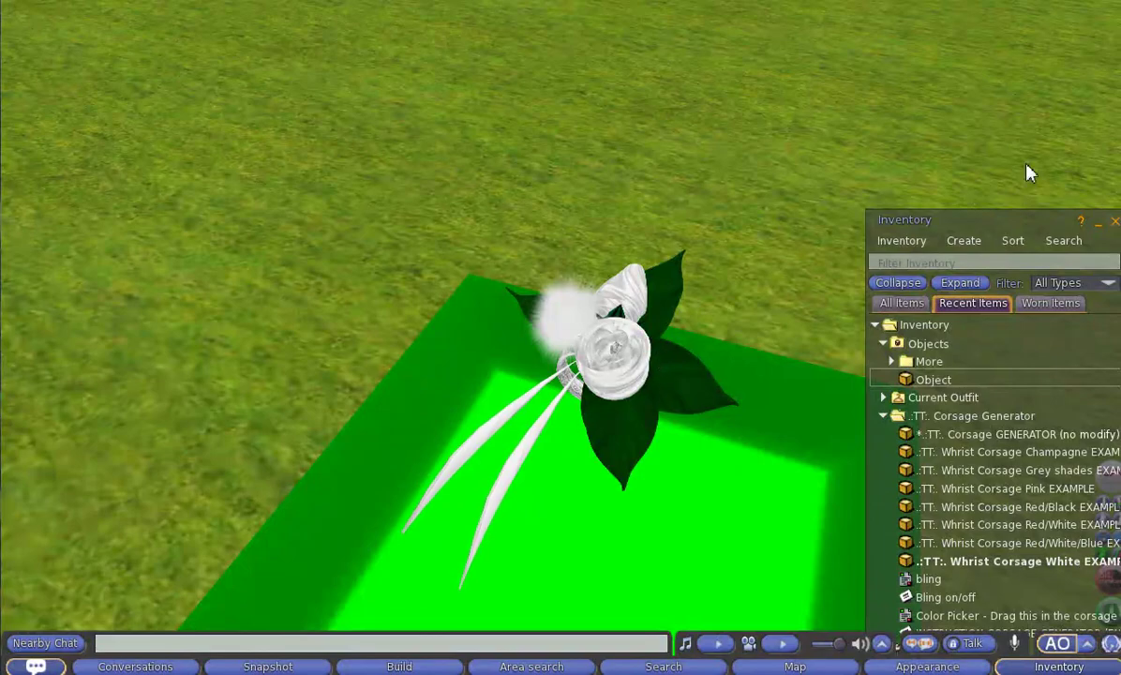
Step: Add the bling script to the contents of the gem at the centre of the corsage's rose, editing it as a linked part
{"action": "left_click_drag", "start_coordinate": [1030, 225], "coordinate": [1028, 77]}
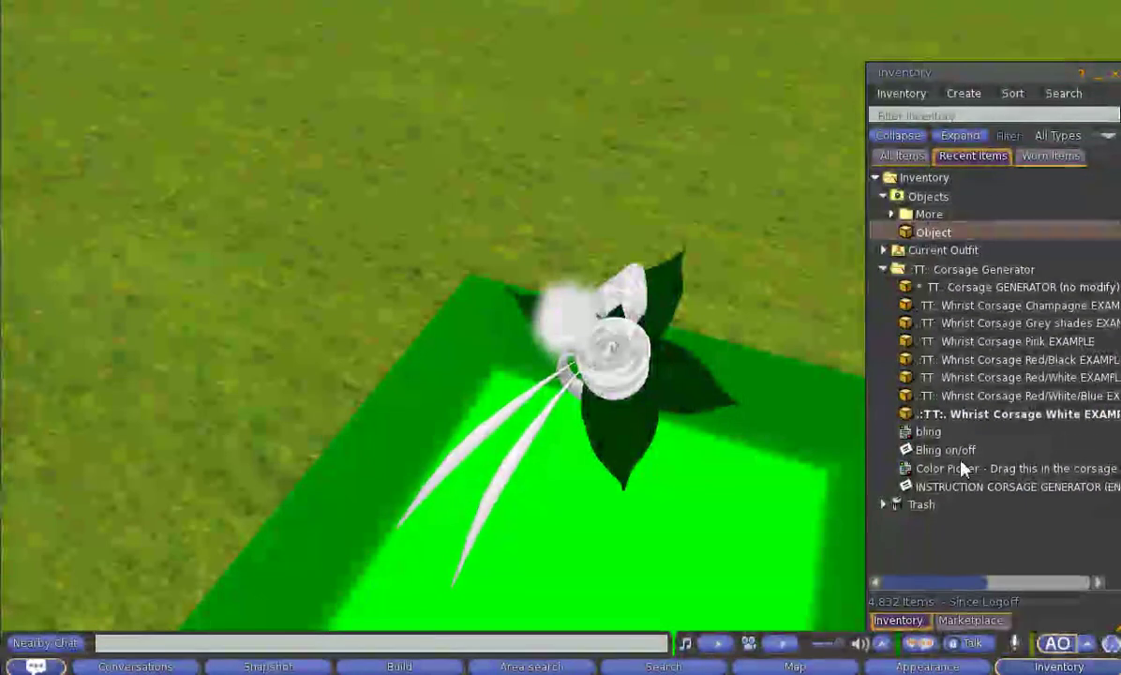
{"action": "scroll", "coordinate": [675, 378], "scroll_direction": "up", "scroll_amount": 5}
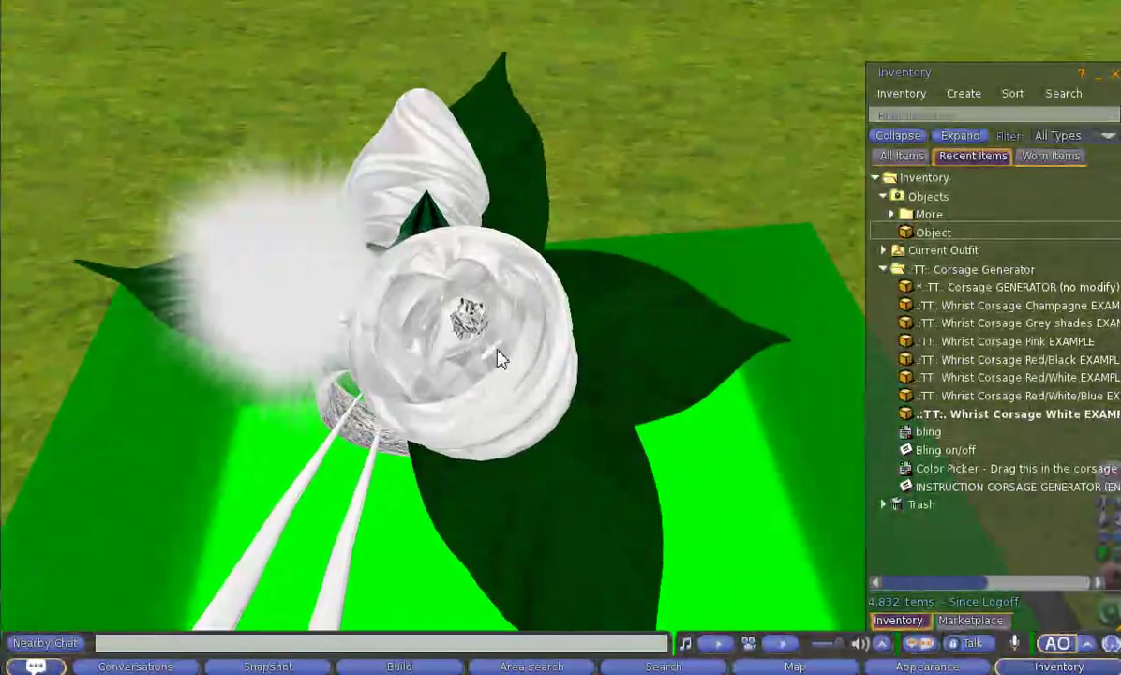
{"action": "right_click", "coordinate": [506, 335]}
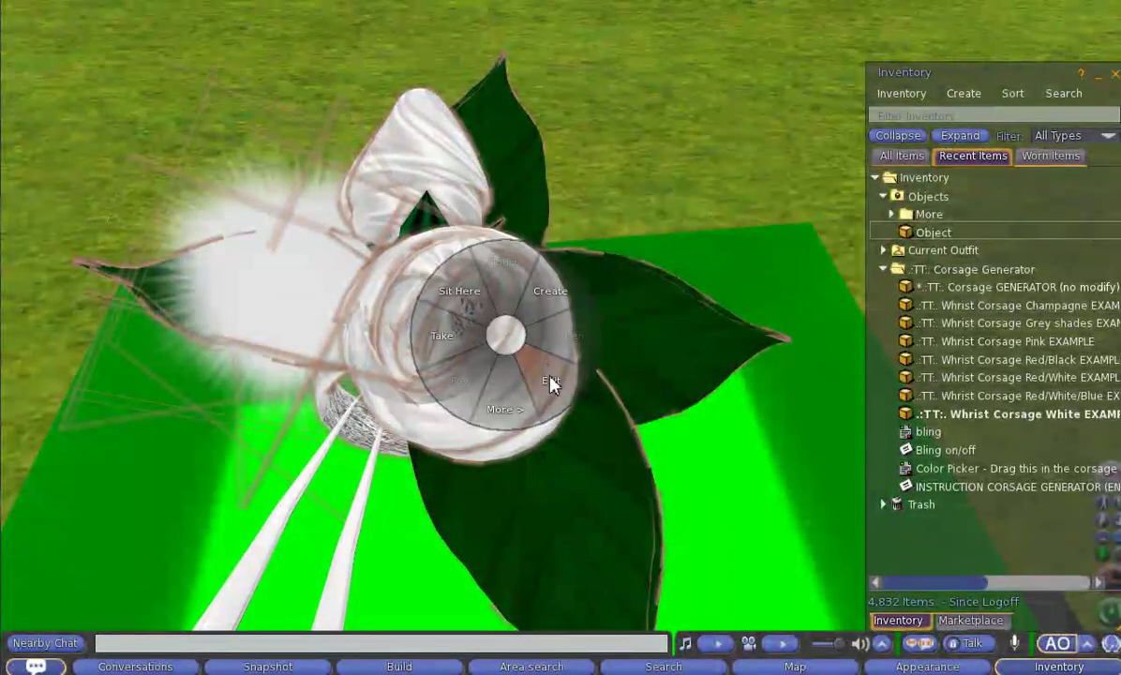
{"action": "left_click", "coordinate": [551, 384]}
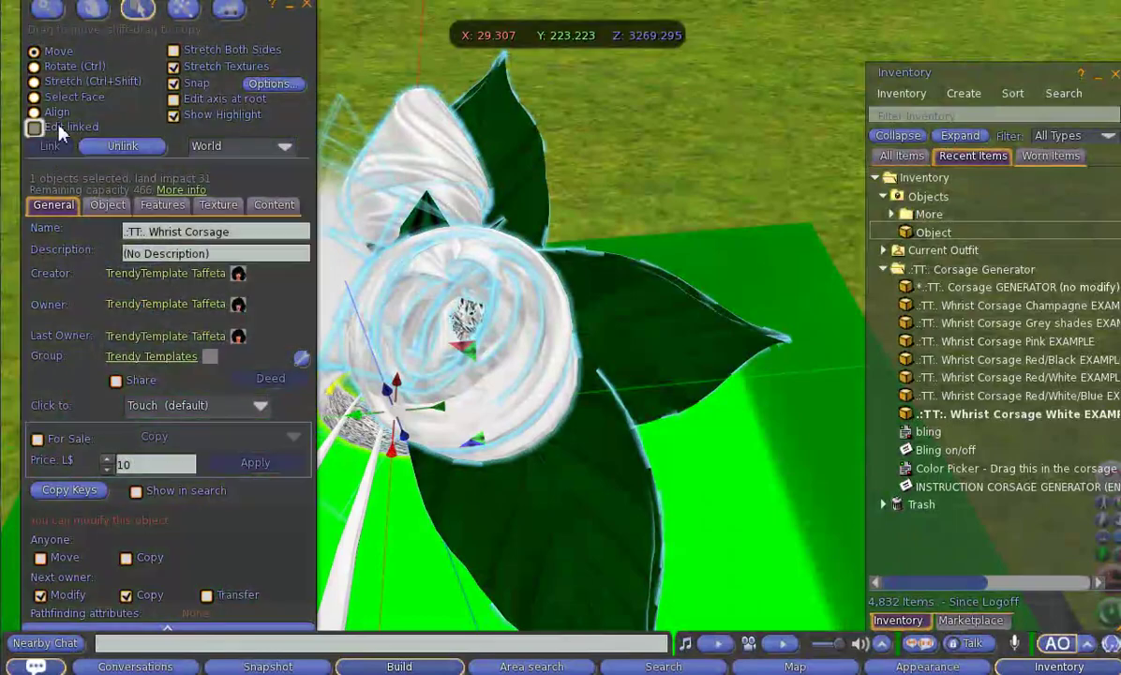
{"action": "left_click", "coordinate": [39, 125]}
{"action": "left_click", "coordinate": [469, 328]}
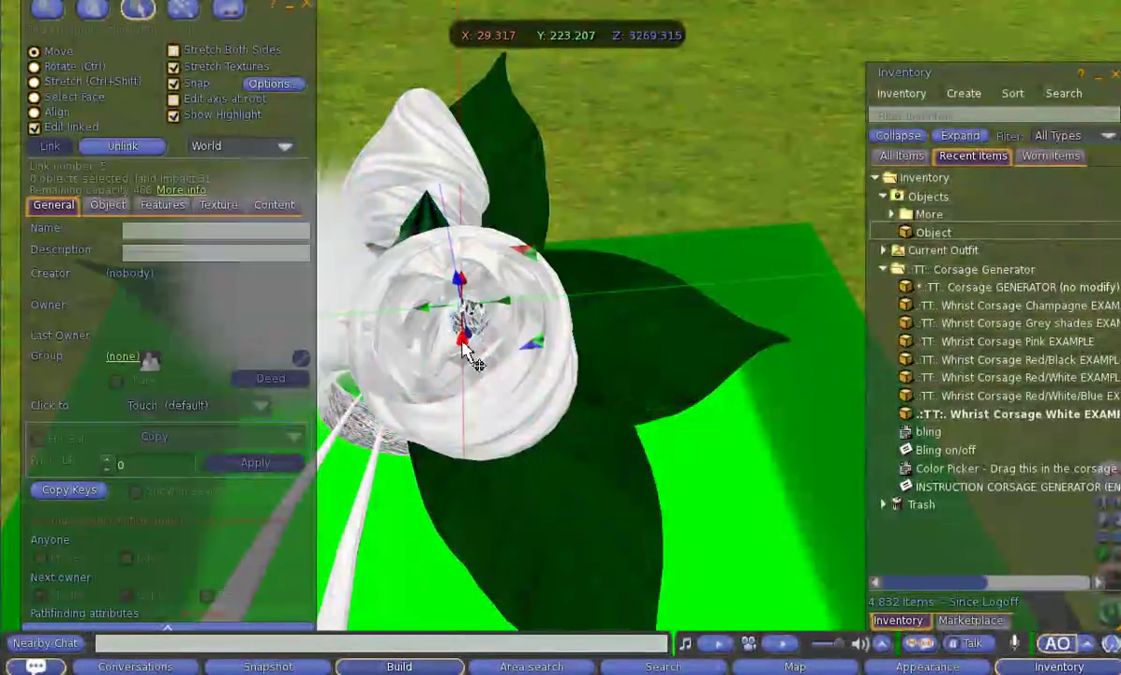
{"action": "left_click", "coordinate": [289, 209]}
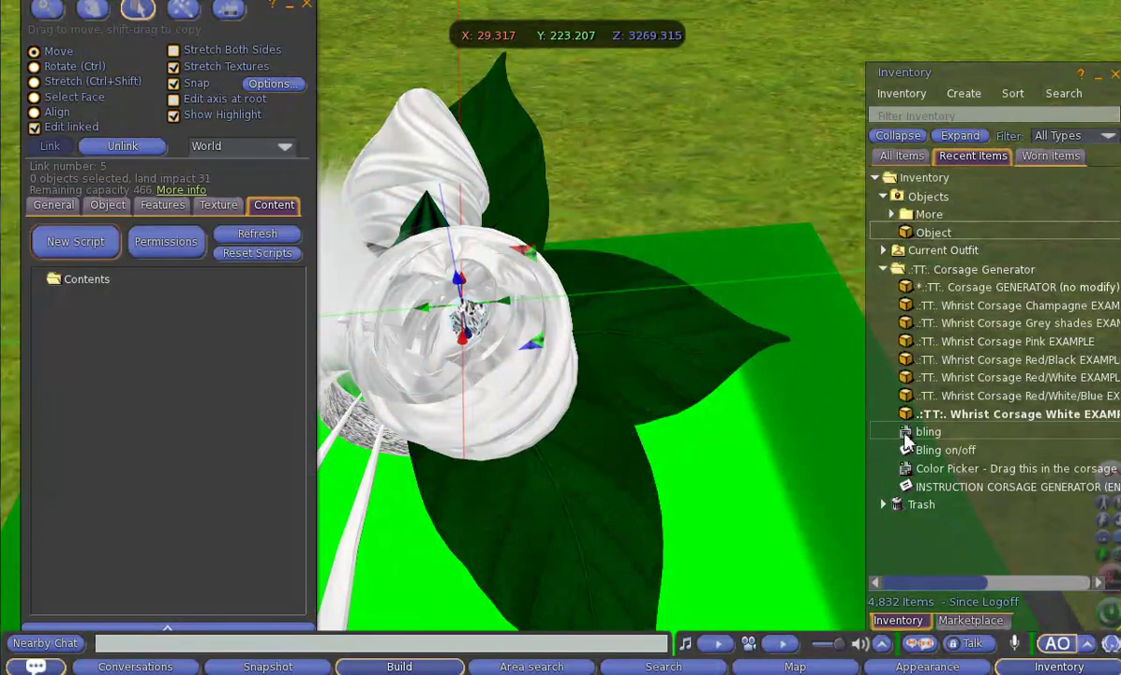
{"action": "left_click_drag", "start_coordinate": [905, 436], "coordinate": [169, 309]}
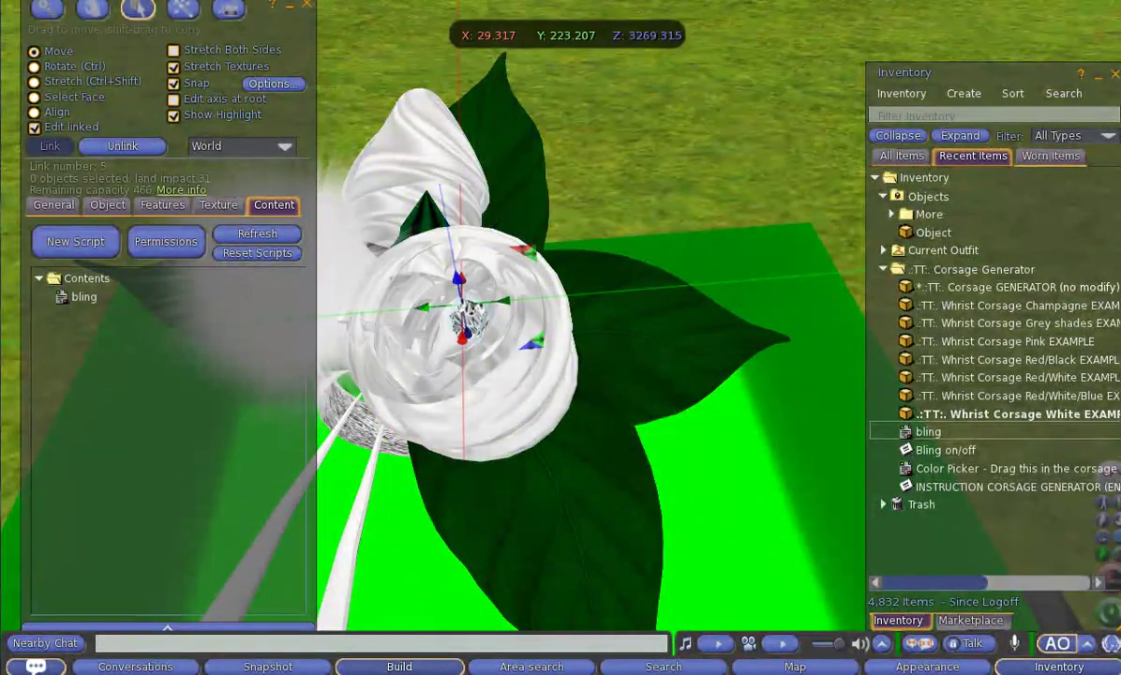
Step: Switch the corsage gem's bling off and back on with the local chat commands "bling off" and "bling on"
{"action": "left_click", "coordinate": [306, 8]}
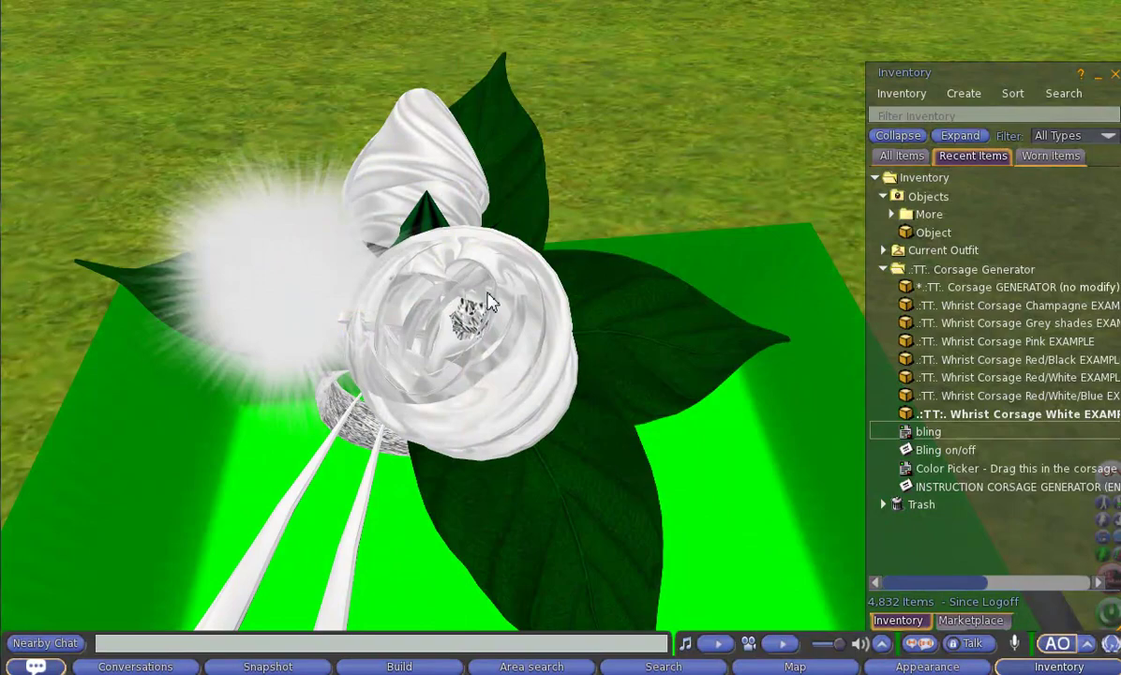
{"action": "left_click", "coordinate": [191, 641]}
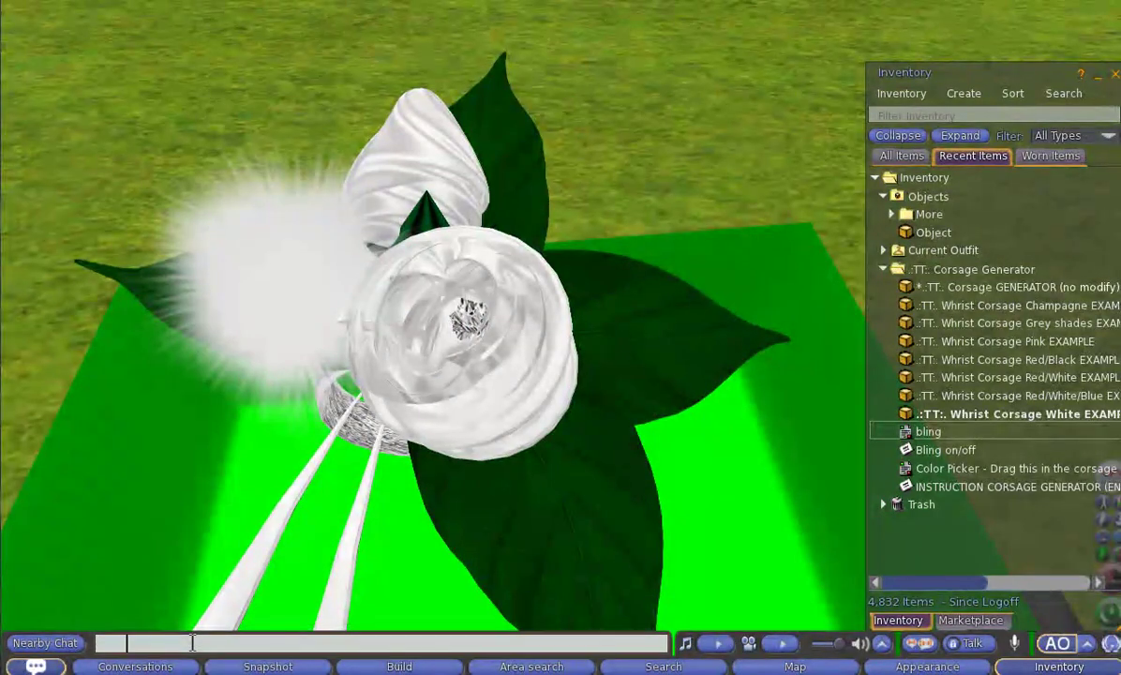
{"action": "type", "text": "bl"}
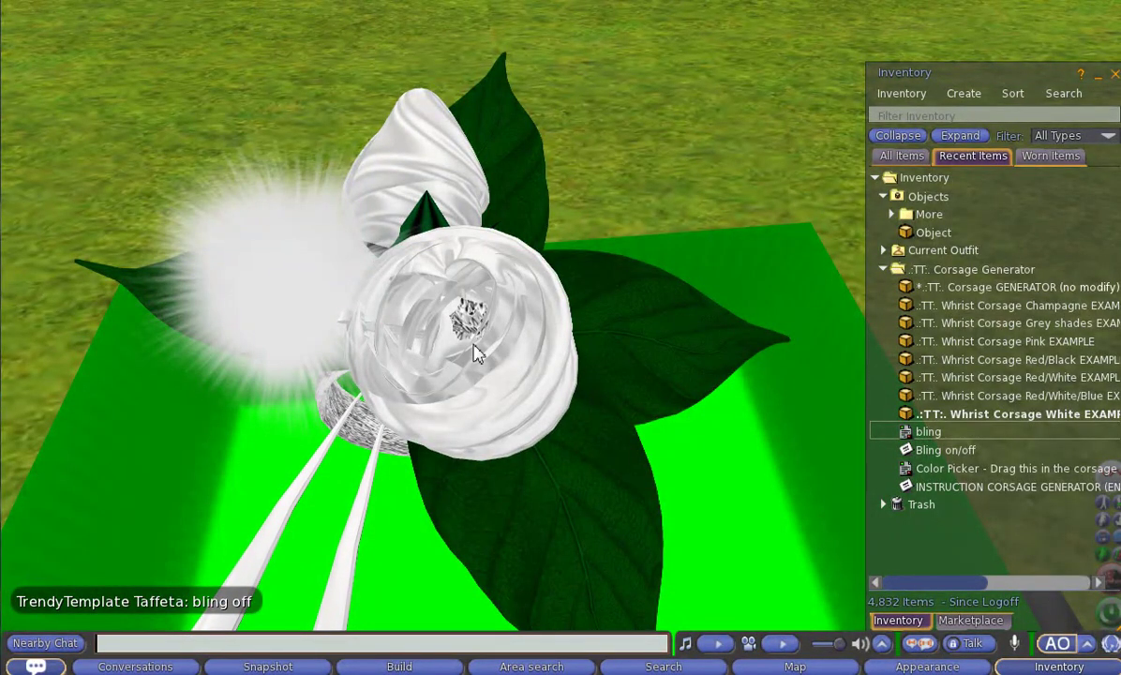
{"action": "type", "text": "o"}
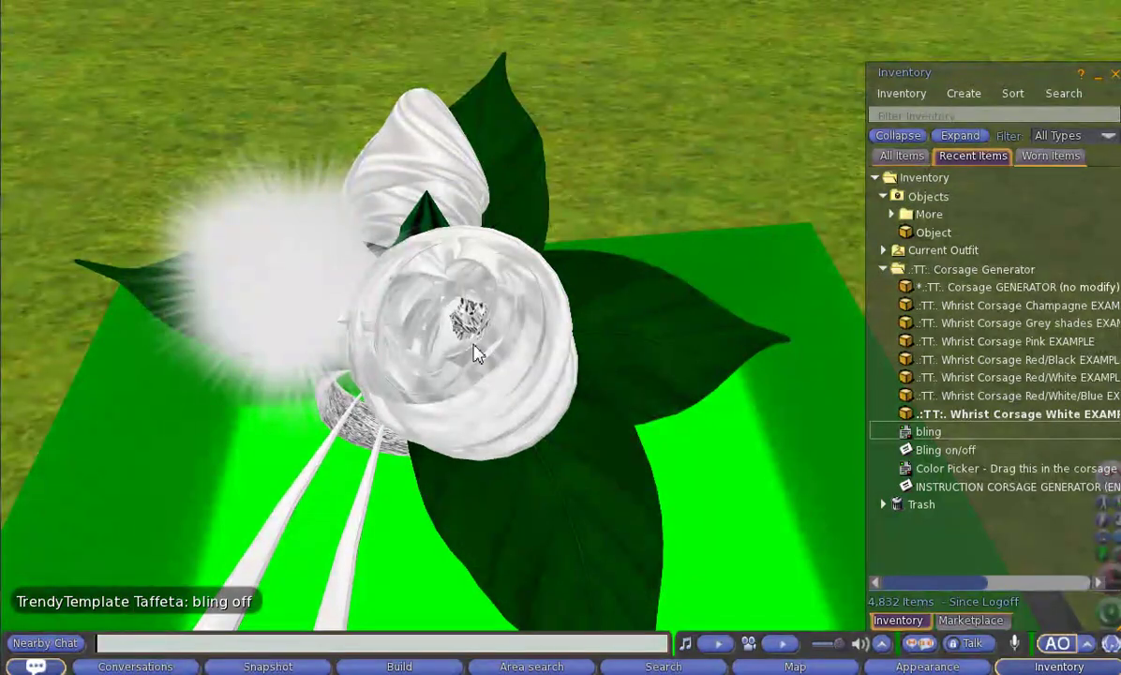
Step: Make three copies of the whole corsage, lined up in a row beside the original above the tray
{"action": "scroll", "coordinate": [473, 374], "scroll_direction": "down", "scroll_amount": 3}
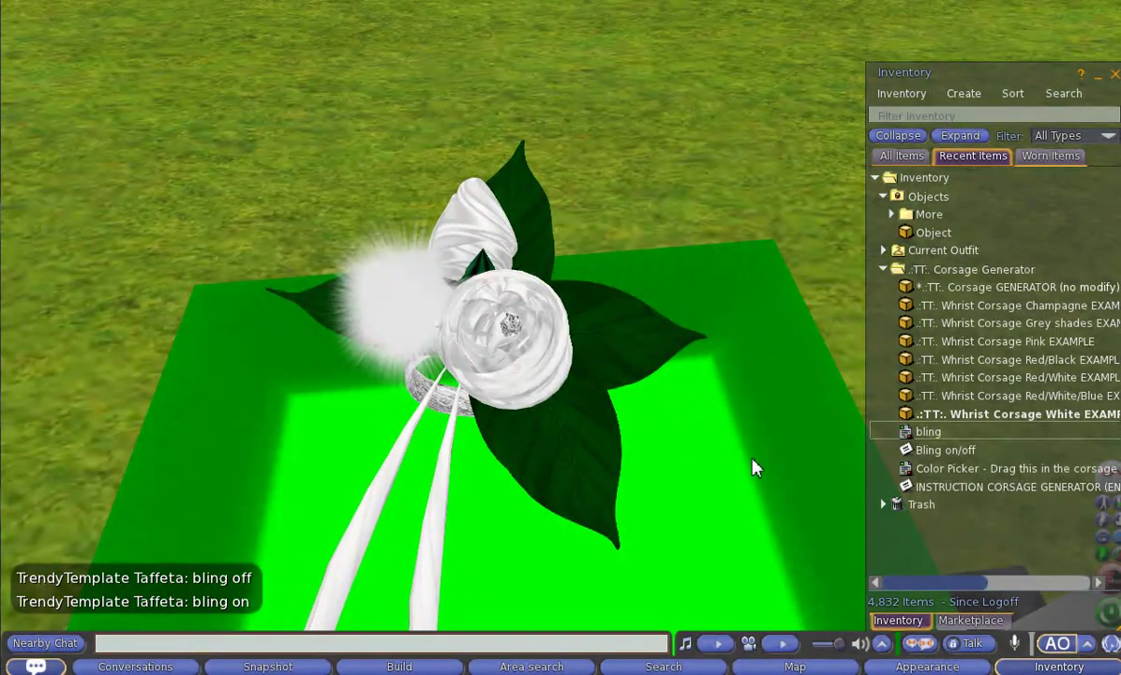
{"action": "scroll", "coordinate": [593, 384], "scroll_direction": "down", "scroll_amount": 3}
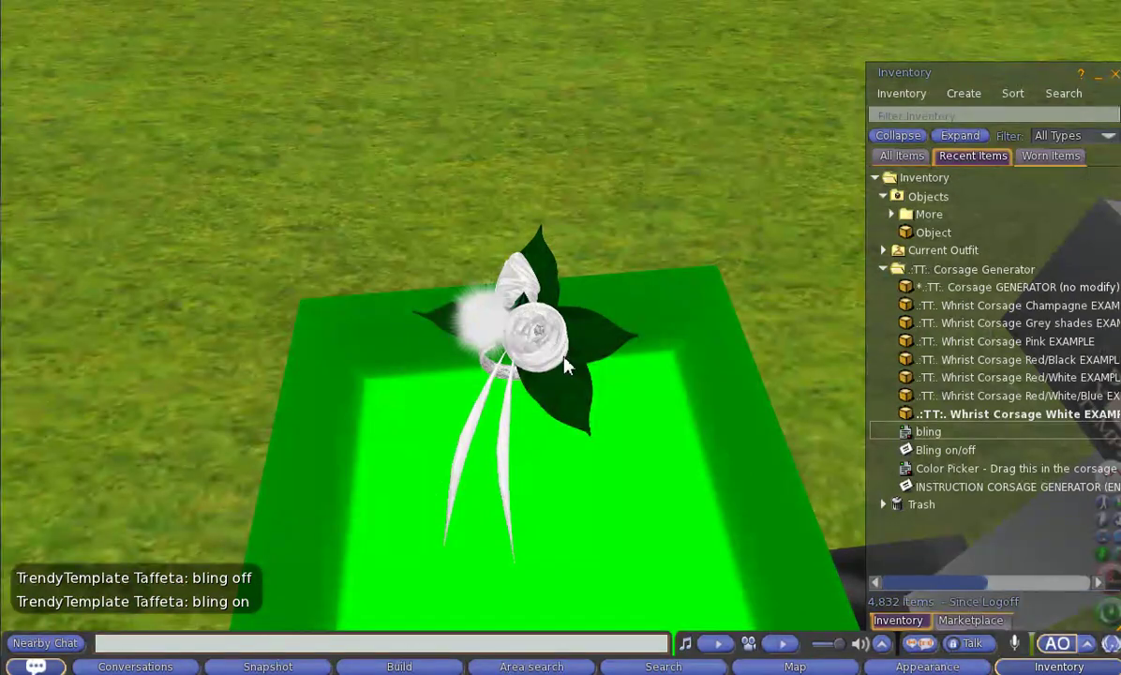
{"action": "right_click", "coordinate": [564, 361]}
{"action": "left_click", "coordinate": [585, 398]}
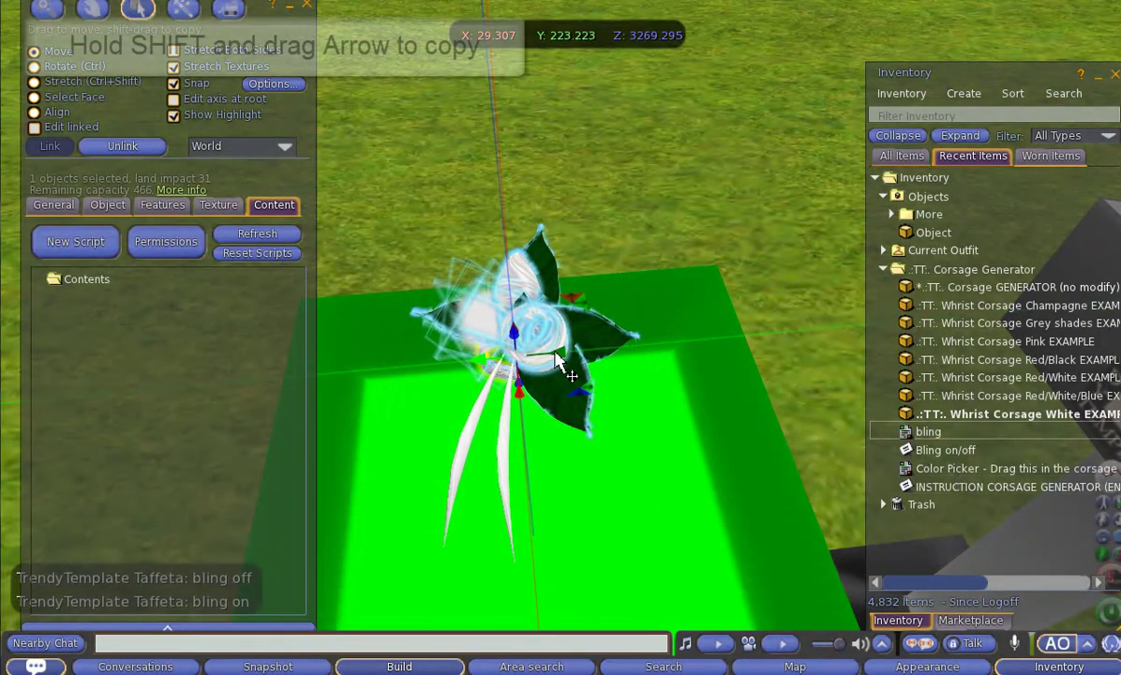
{"action": "left_click_drag", "start_coordinate": [565, 375], "coordinate": [382, 367], "text": "shift"}
{"action": "left_click", "coordinate": [382, 365], "text": "alt"}
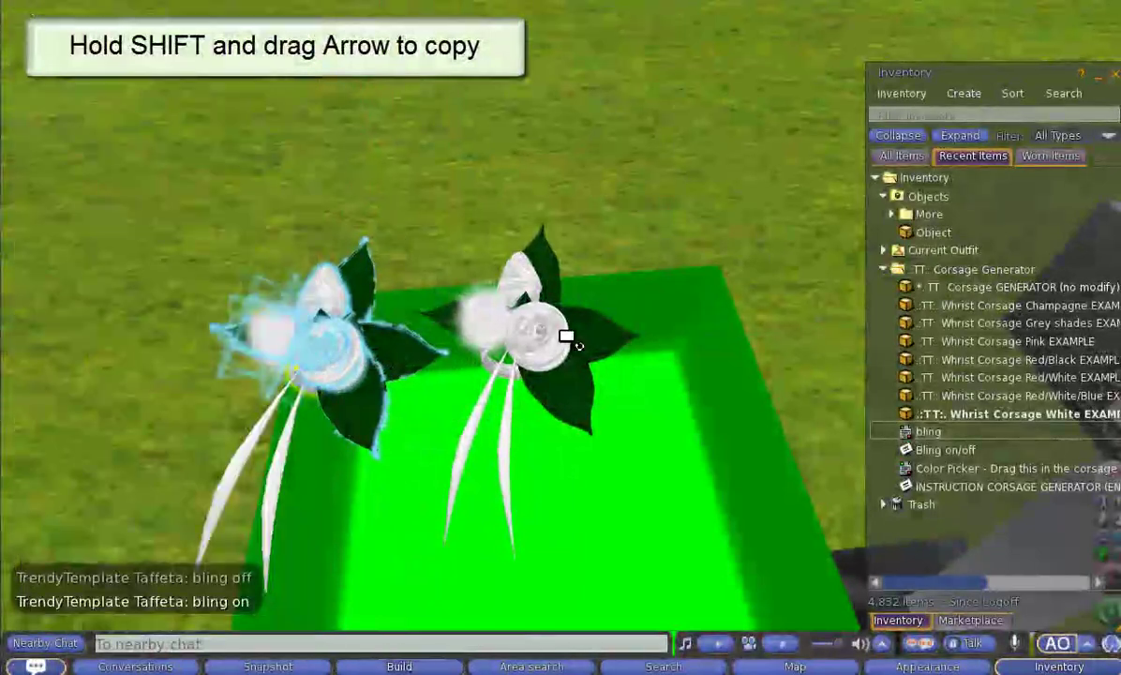
{"action": "left_click_drag", "start_coordinate": [528, 347], "coordinate": [330, 380], "text": "shift"}
Step: Add the Color Picker script from the inventory to the contents of the original corsage above the green tray
{"action": "scroll", "coordinate": [377, 385], "scroll_direction": "down", "scroll_amount": 5}
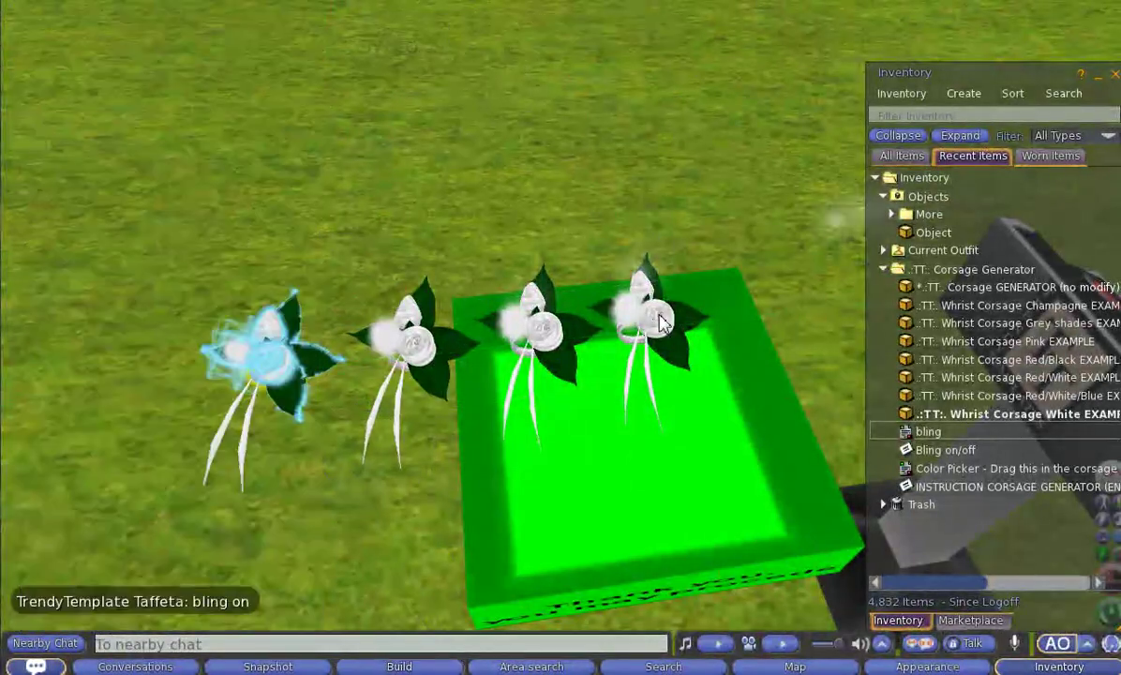
{"action": "left_click", "coordinate": [660, 321]}
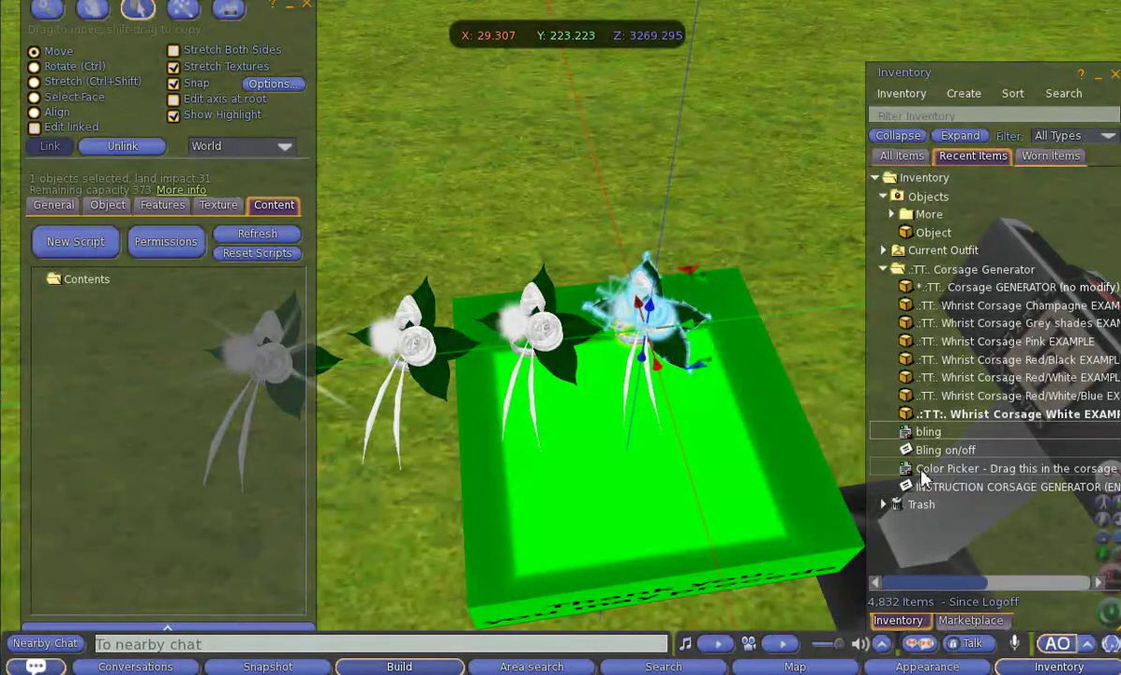
{"action": "left_click_drag", "start_coordinate": [907, 470], "coordinate": [144, 455]}
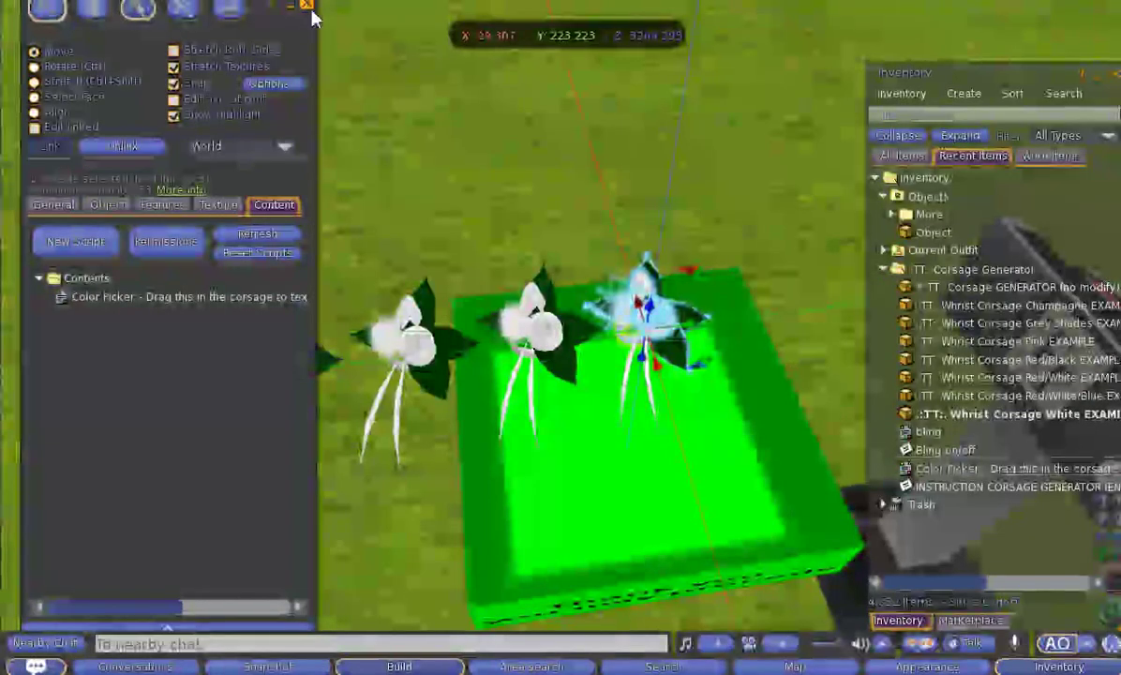
{"action": "left_click", "coordinate": [306, 9]}
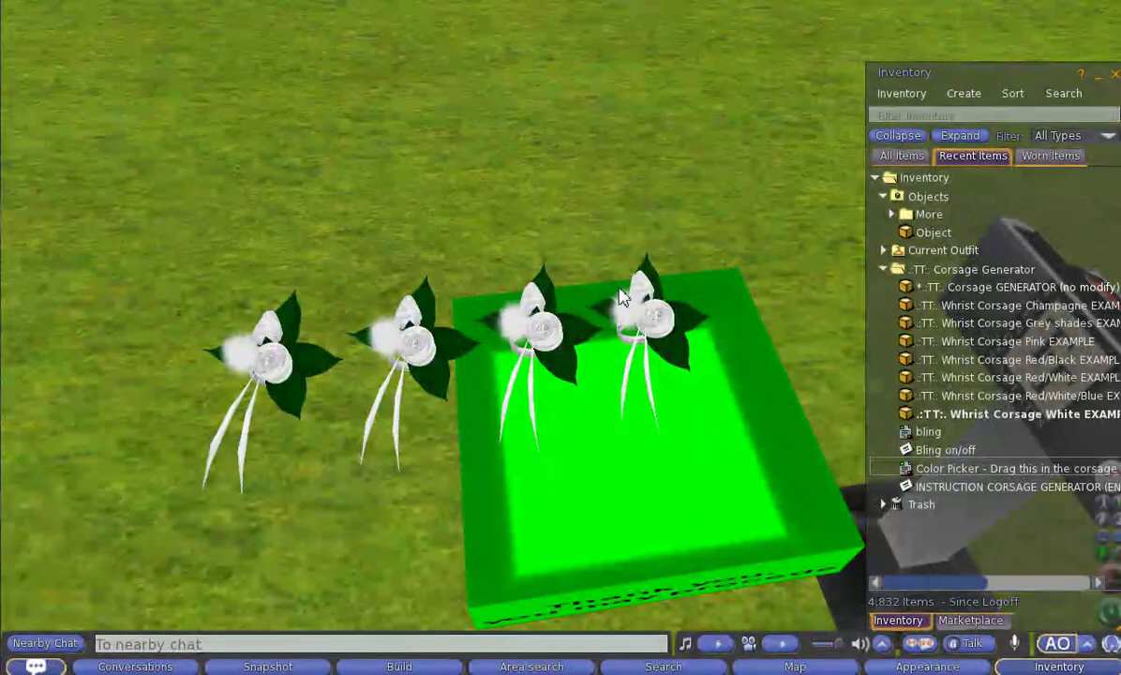
Step: Recolour the original corsage with the Color Picker's Red/White option
{"action": "left_click", "coordinate": [638, 313]}
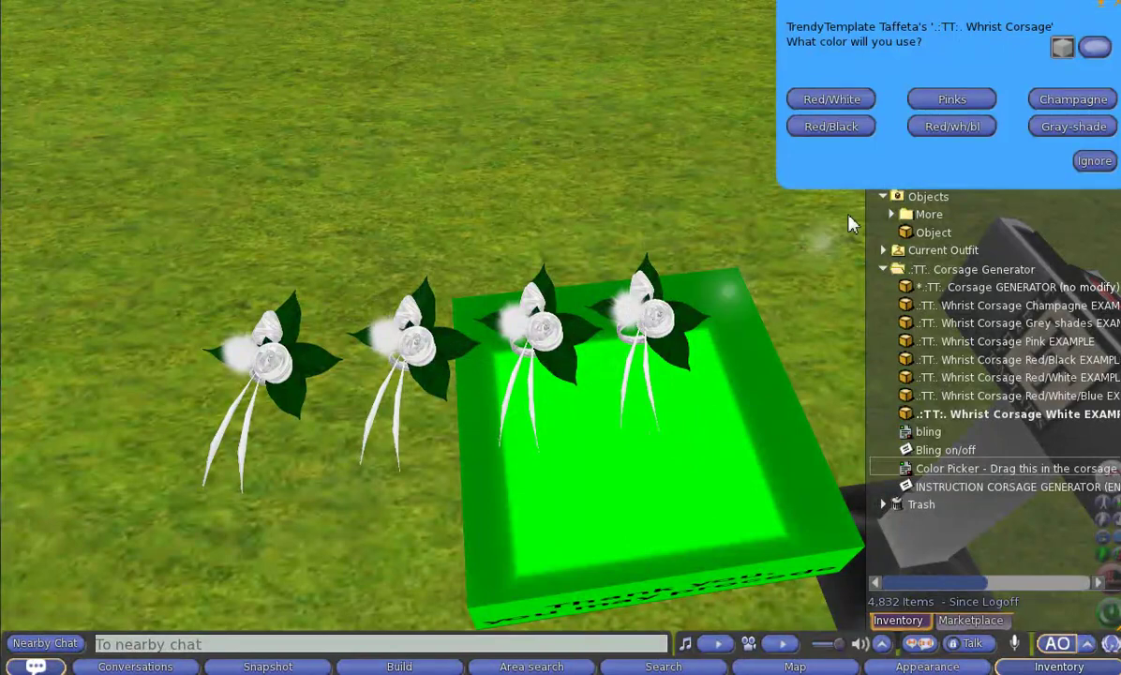
{"action": "left_click", "coordinate": [842, 101]}
{"action": "scroll", "coordinate": [626, 447], "scroll_direction": "up", "scroll_amount": 5}
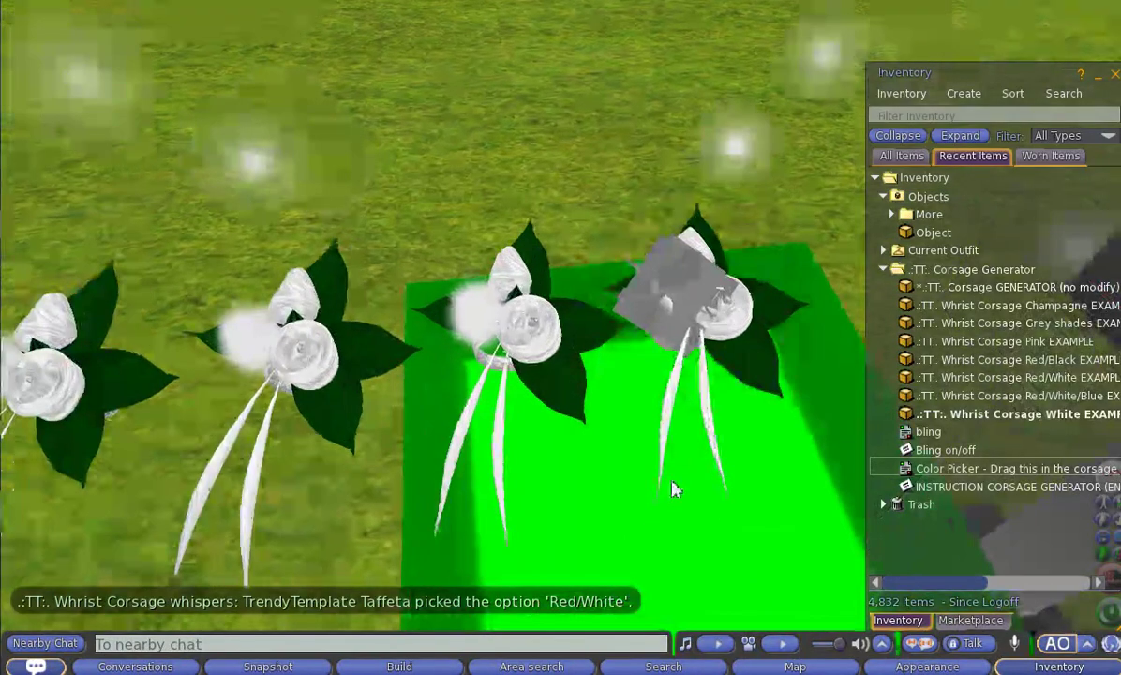
{"action": "left_click_drag", "start_coordinate": [739, 343], "coordinate": [564, 319]}
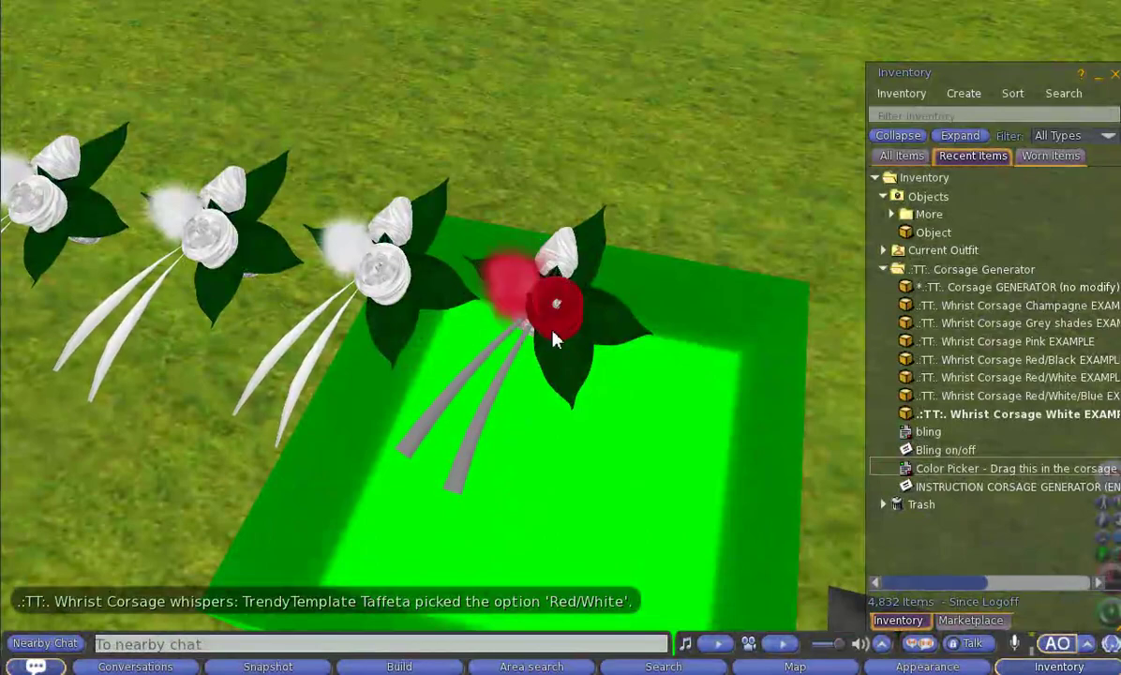
{"action": "scroll", "coordinate": [563, 324], "scroll_direction": "up", "scroll_amount": 4}
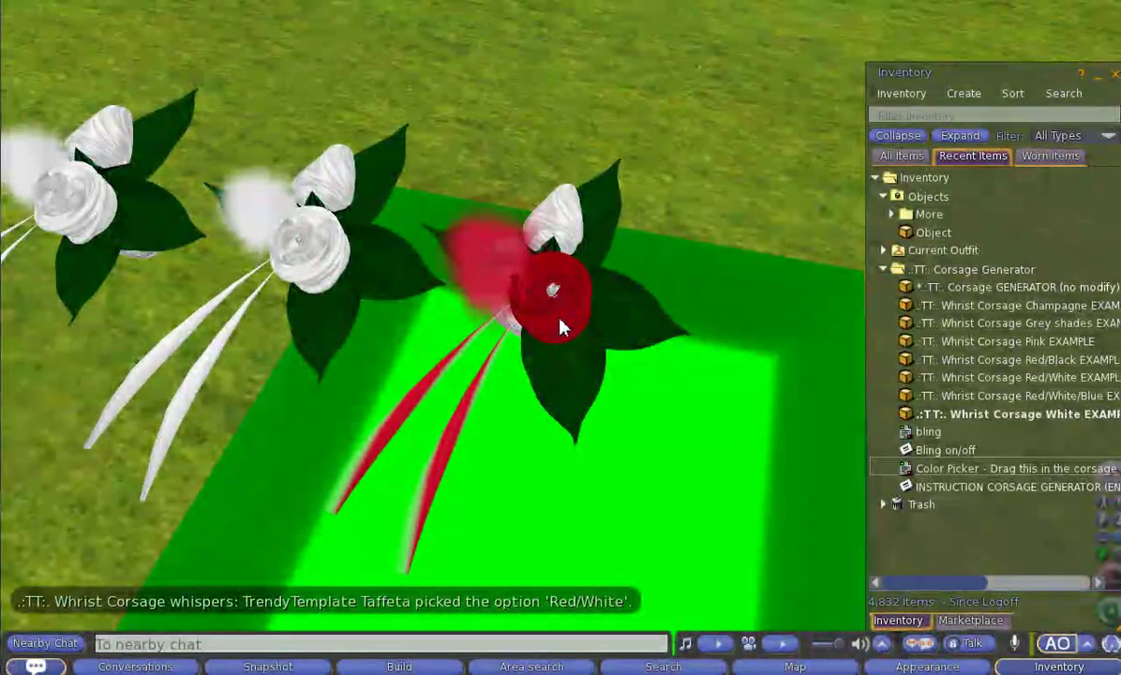
Step: Inspect the texture settings of the red corsage's rose as a linked part
{"action": "right_click", "coordinate": [560, 317]}
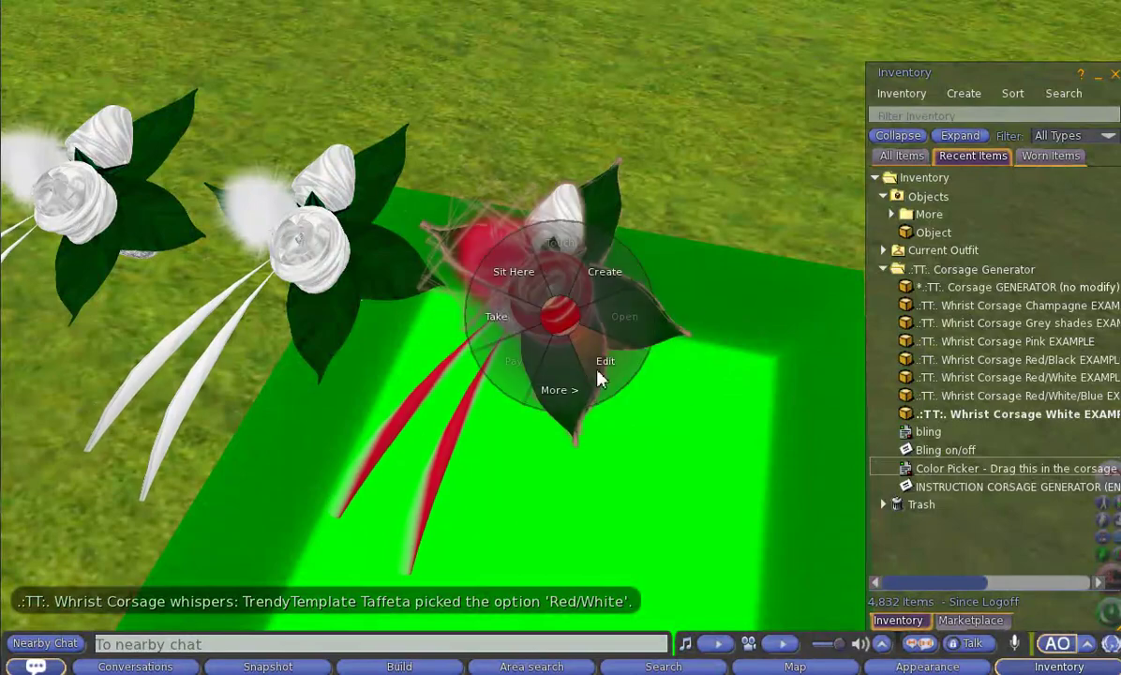
{"action": "left_click", "coordinate": [602, 367]}
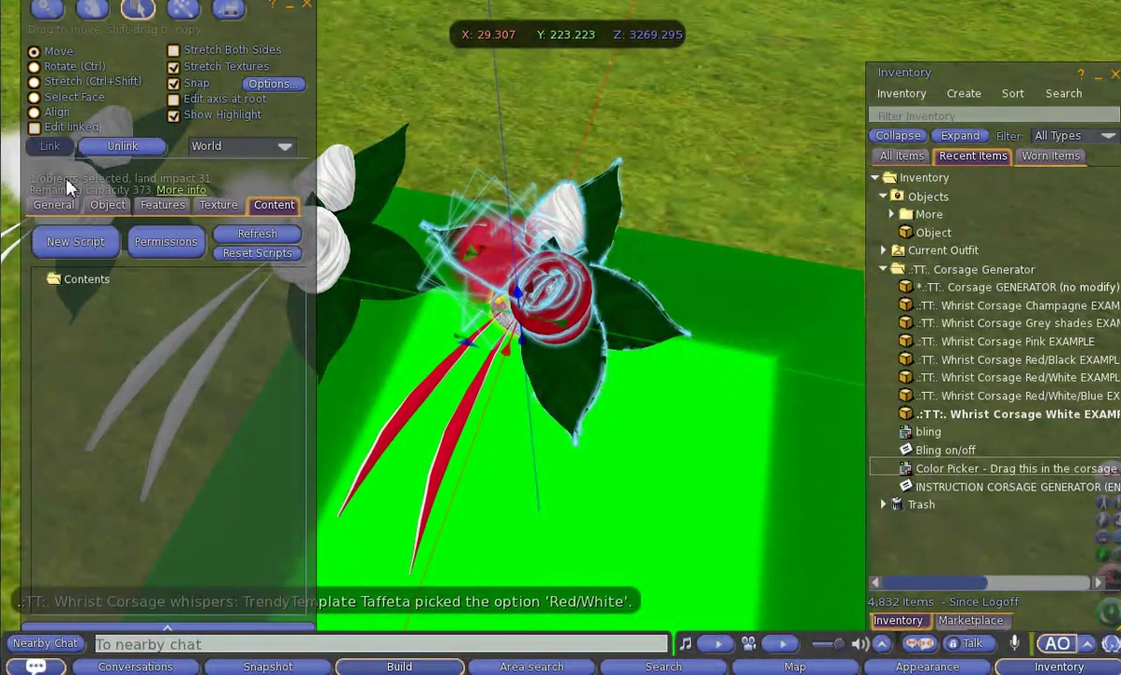
{"action": "left_click", "coordinate": [48, 121]}
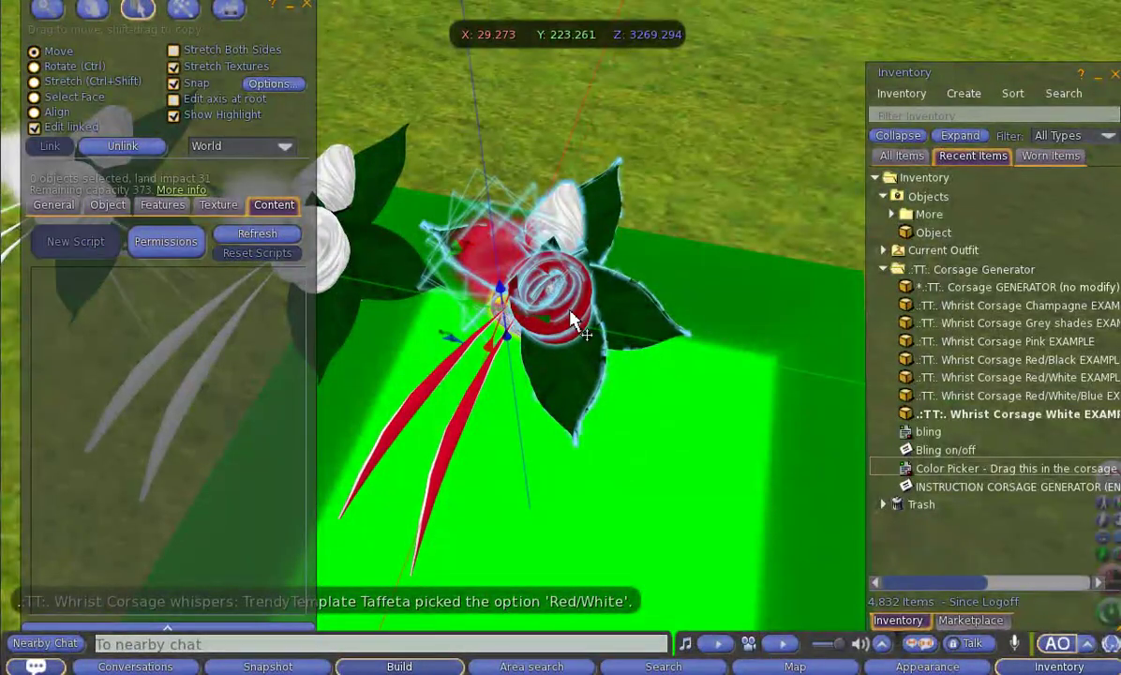
{"action": "left_click", "coordinate": [537, 289]}
{"action": "left_click", "coordinate": [222, 205]}
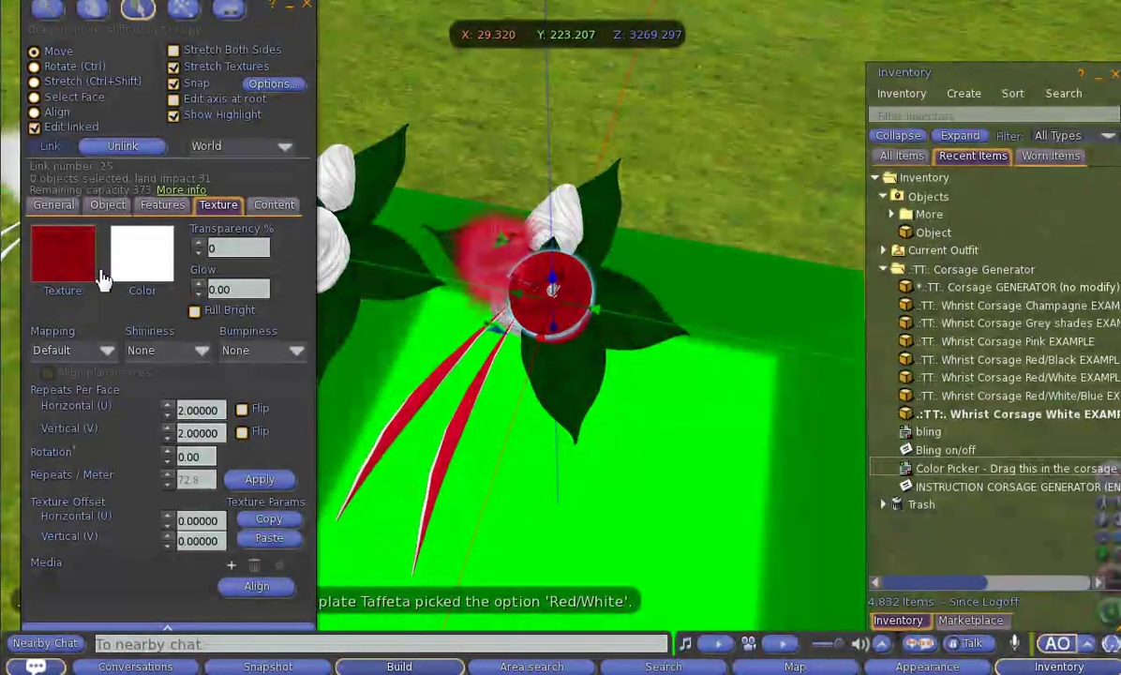
{"action": "left_click", "coordinate": [307, 8]}
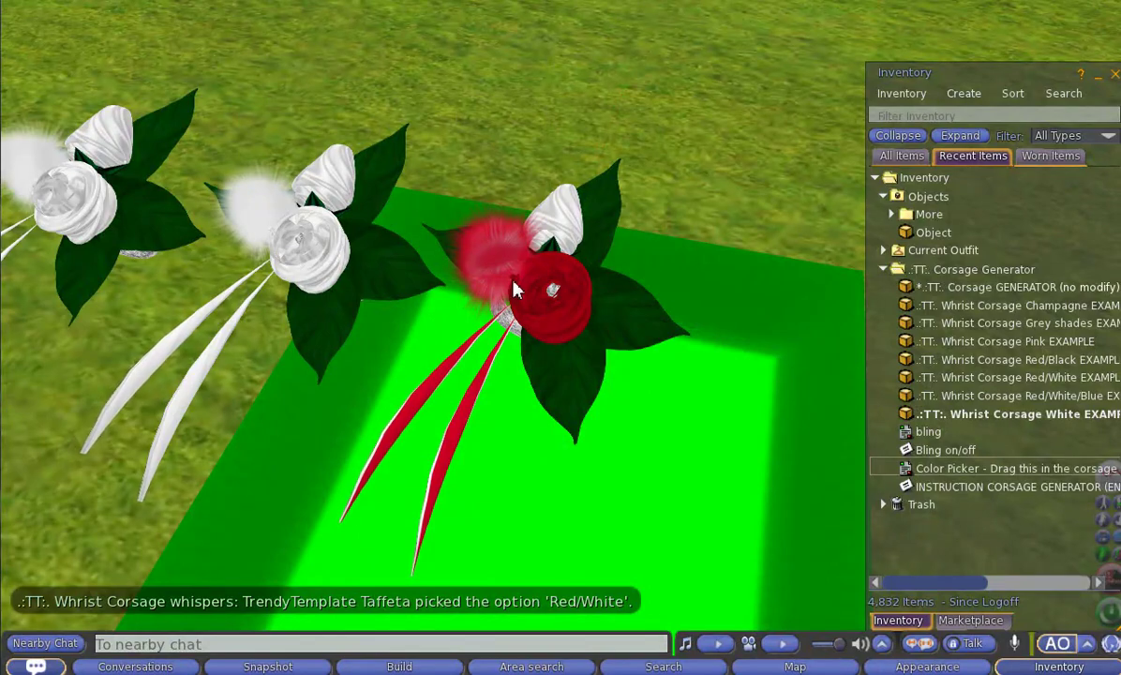
Step: Add the Color Picker script to the copy next to the red and white corsage and recolour it with the Red/wh/bl option
{"action": "right_click", "coordinate": [317, 272]}
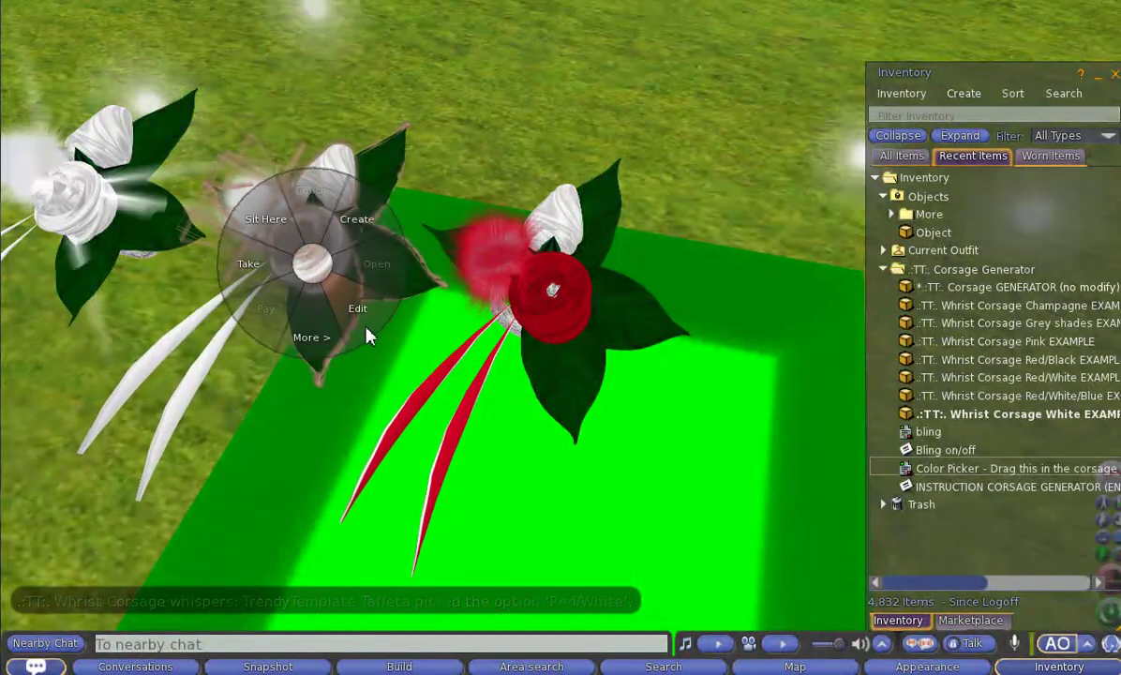
{"action": "left_click", "coordinate": [340, 301]}
{"action": "left_click", "coordinate": [269, 210]}
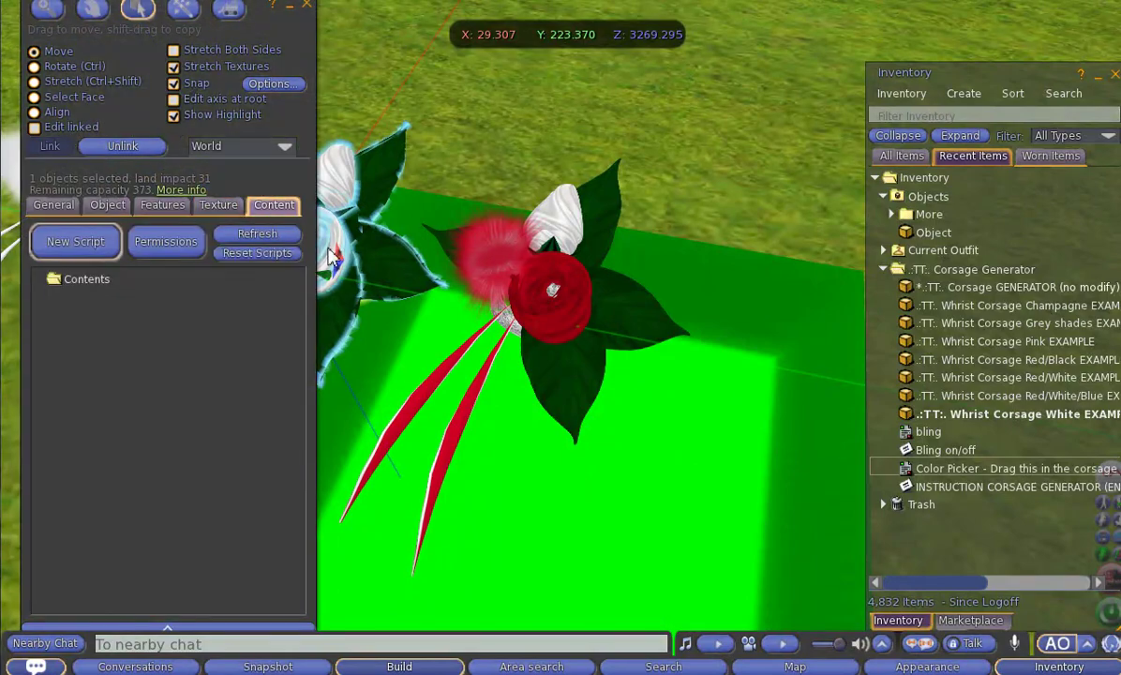
{"action": "left_click_drag", "start_coordinate": [913, 466], "coordinate": [81, 469]}
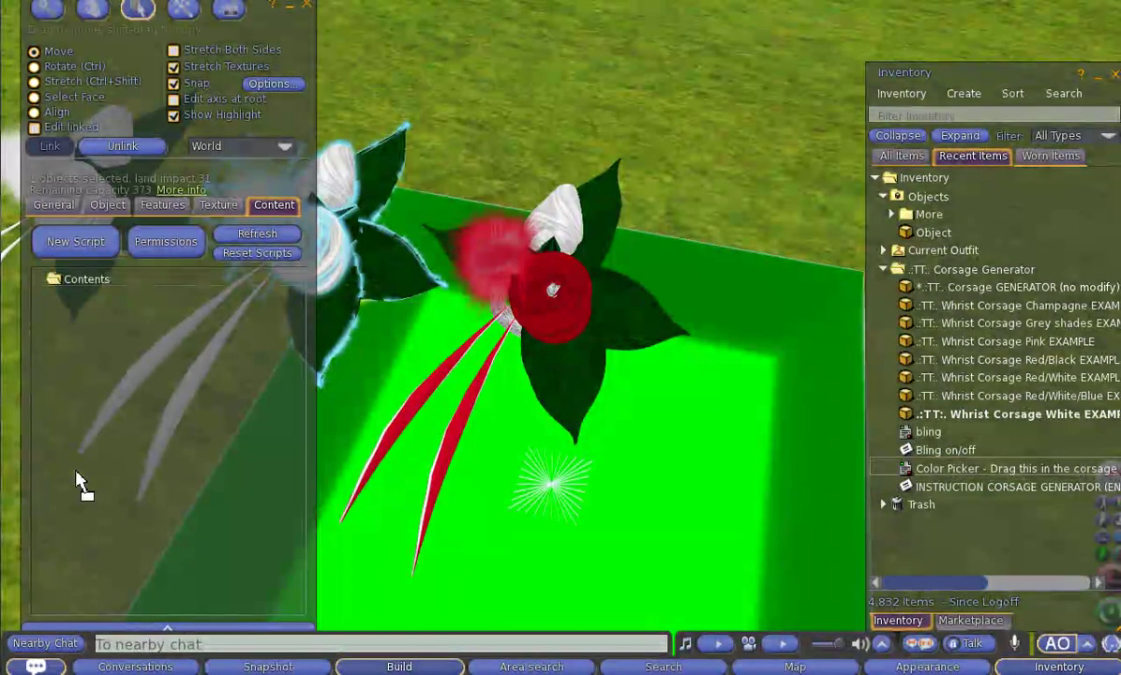
{"action": "left_click", "coordinate": [306, 5]}
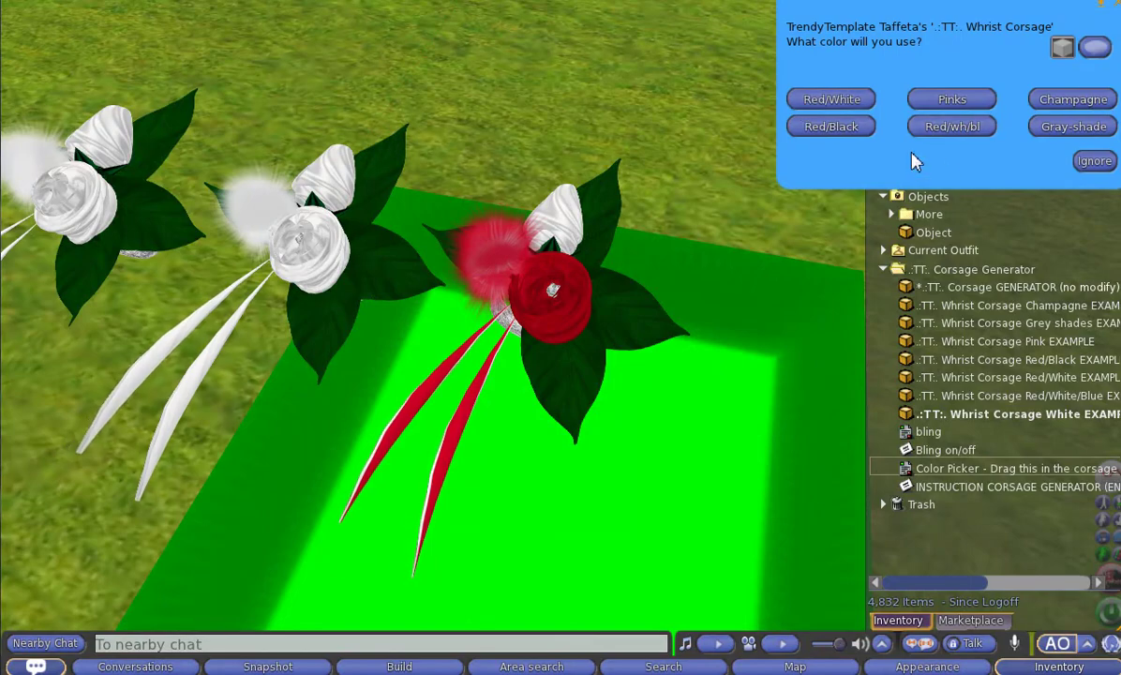
{"action": "left_click", "coordinate": [941, 129]}
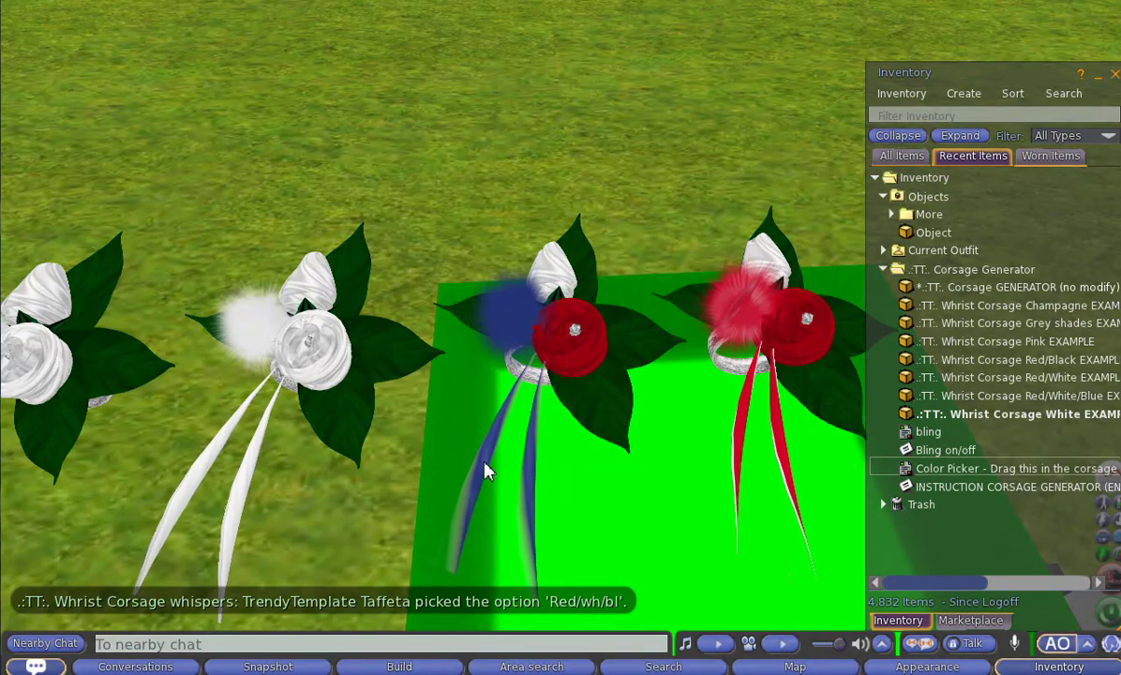
Step: Add the Color Picker script to the white copy next to the red, white and blue corsage and recolour it with the Pinks option
{"action": "scroll", "coordinate": [592, 507], "scroll_direction": "down", "scroll_amount": 3}
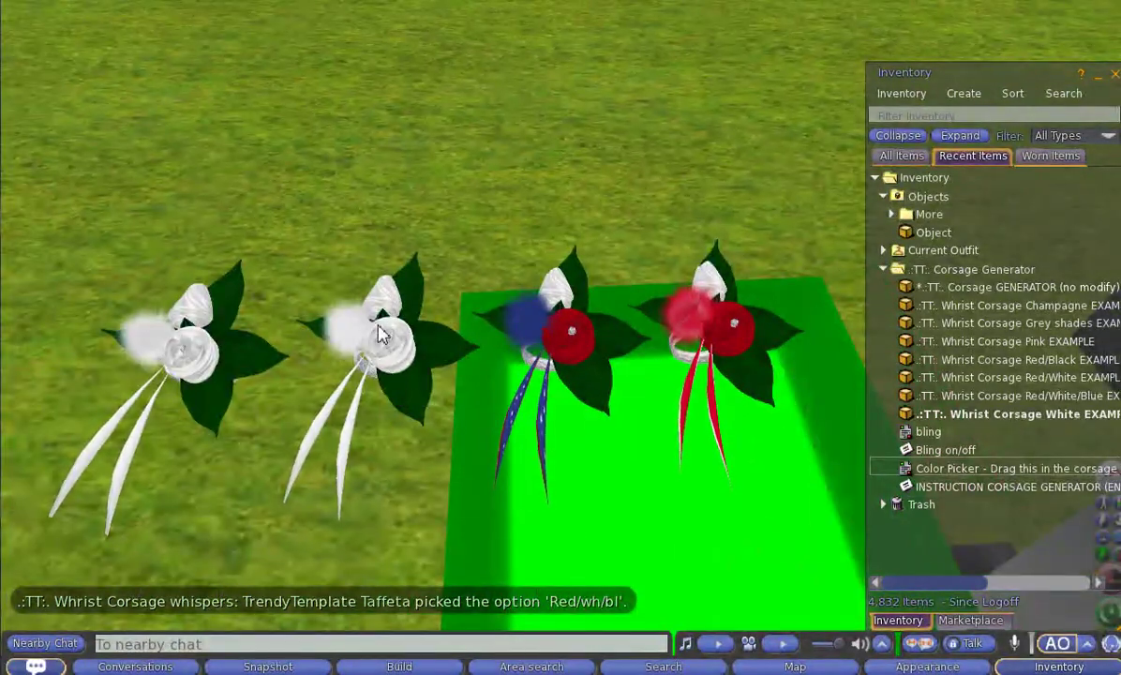
{"action": "right_click", "coordinate": [386, 337]}
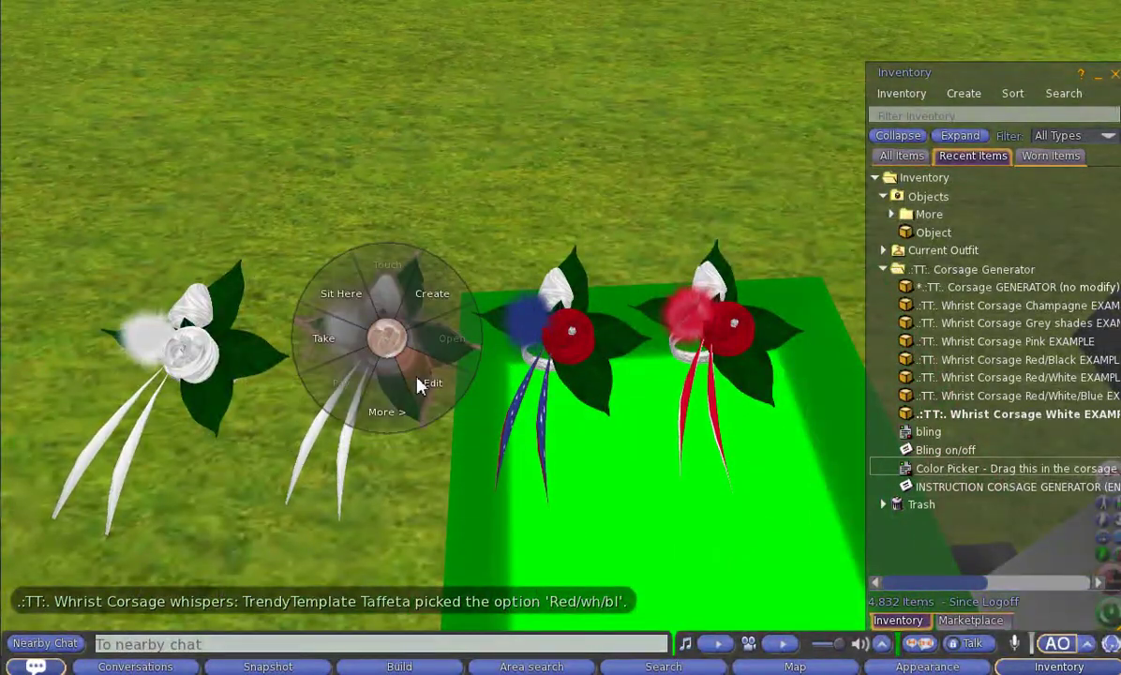
{"action": "left_click", "coordinate": [417, 378]}
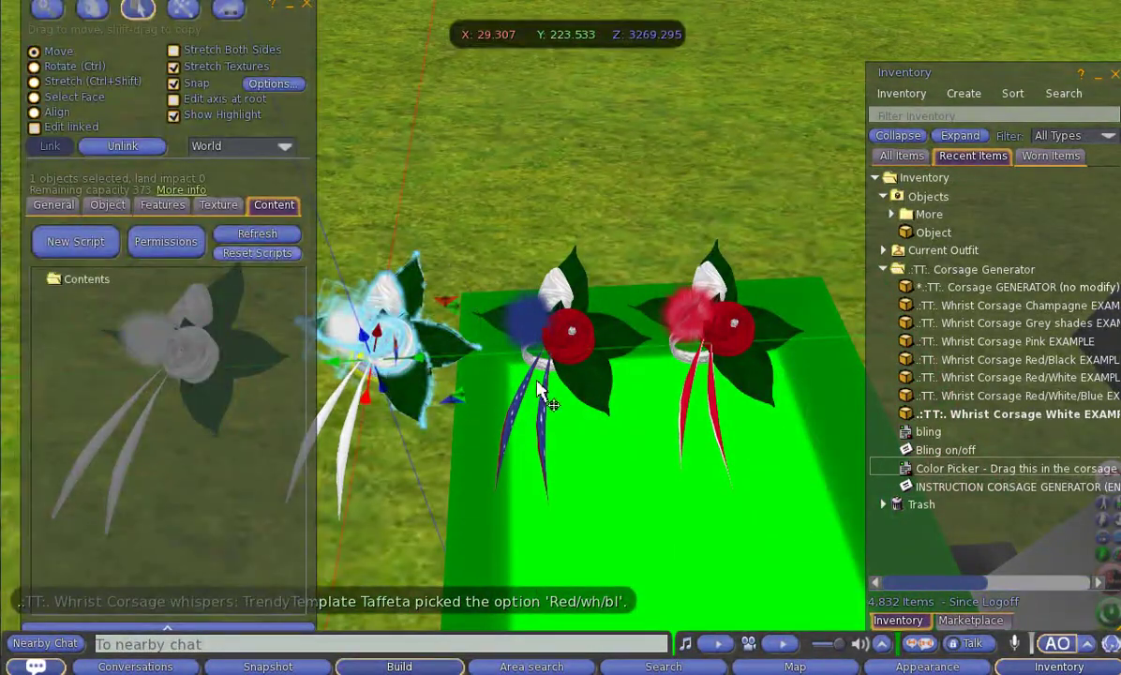
{"action": "left_click_drag", "start_coordinate": [909, 473], "coordinate": [220, 487]}
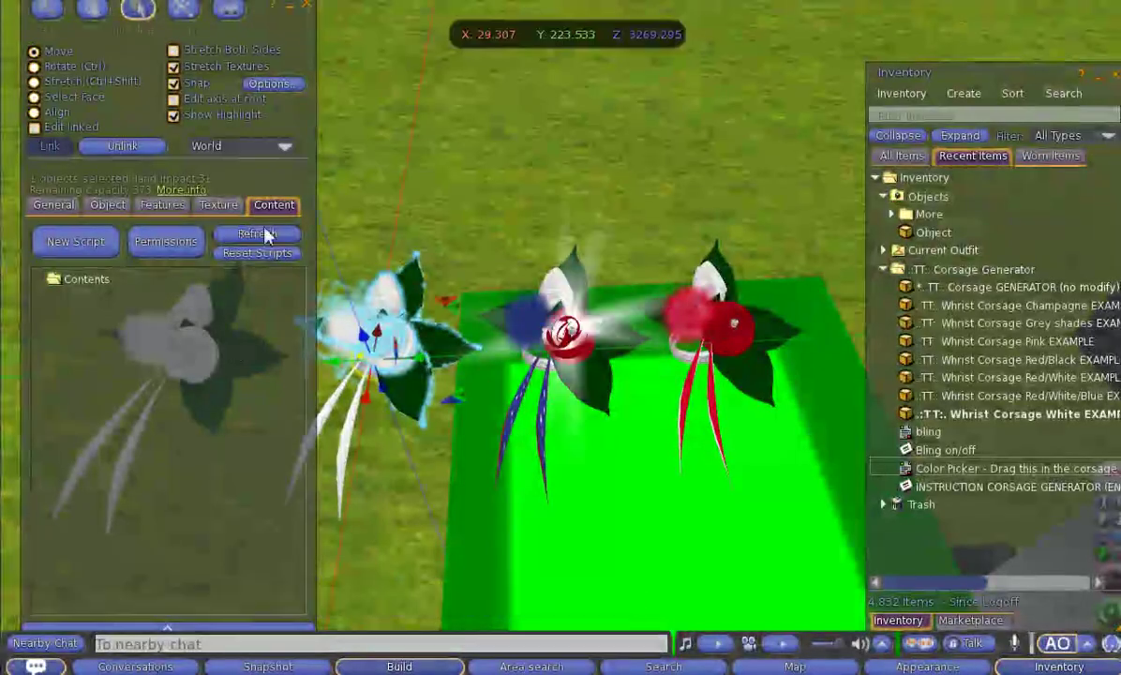
{"action": "left_click", "coordinate": [306, 9]}
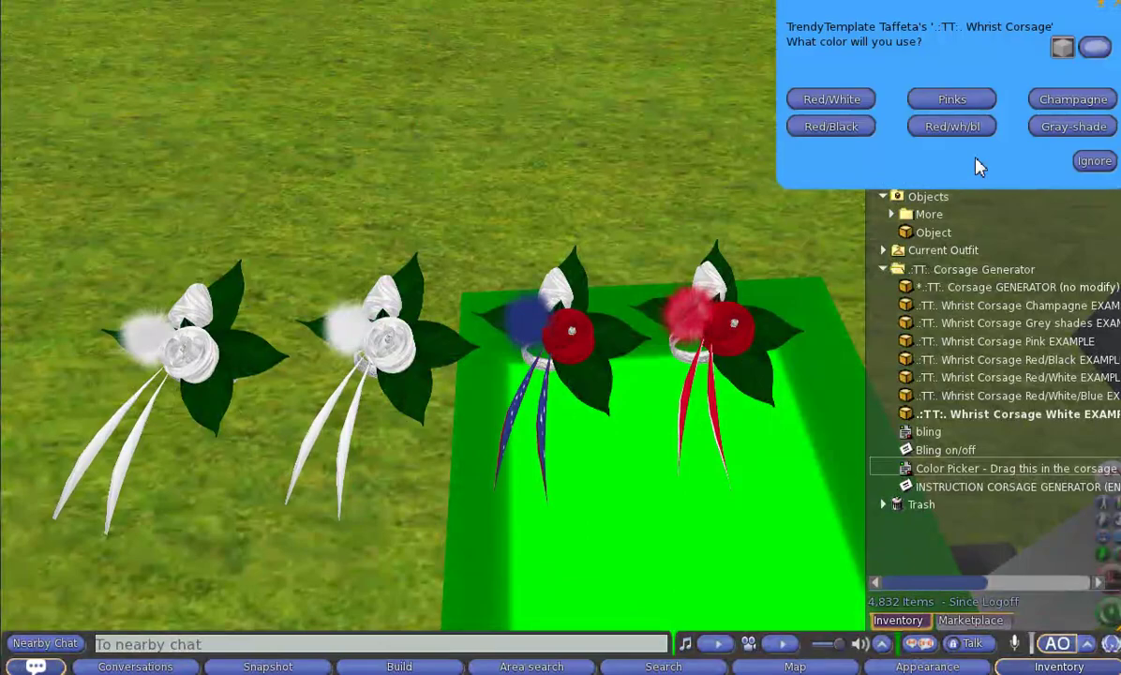
{"action": "left_click", "coordinate": [951, 99]}
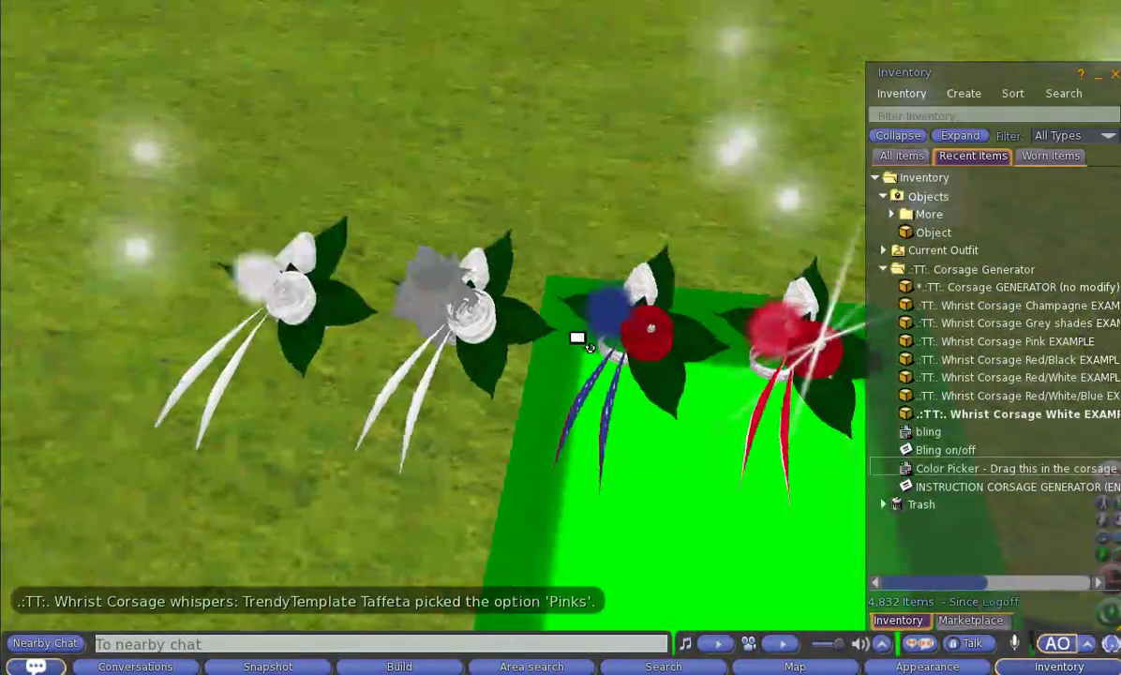
{"action": "left_click_drag", "start_coordinate": [577, 338], "coordinate": [577, 356]}
{"action": "scroll", "coordinate": [577, 356], "scroll_direction": "up", "scroll_amount": 5}
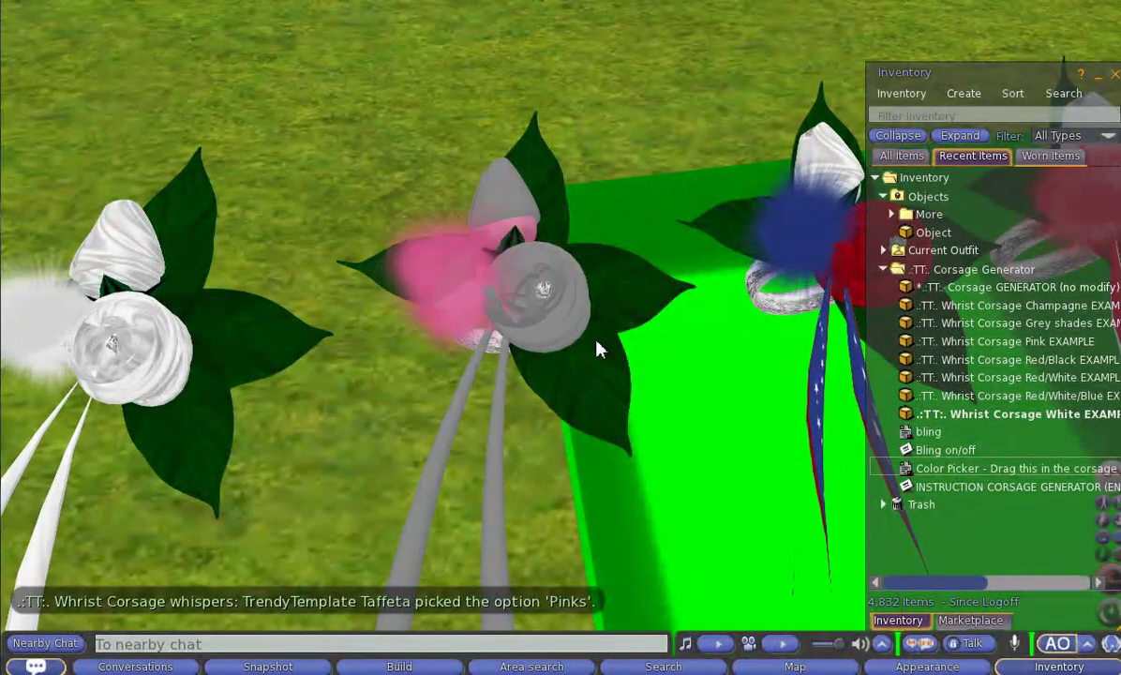
{"action": "scroll", "coordinate": [601, 348], "scroll_direction": "down", "scroll_amount": 1}
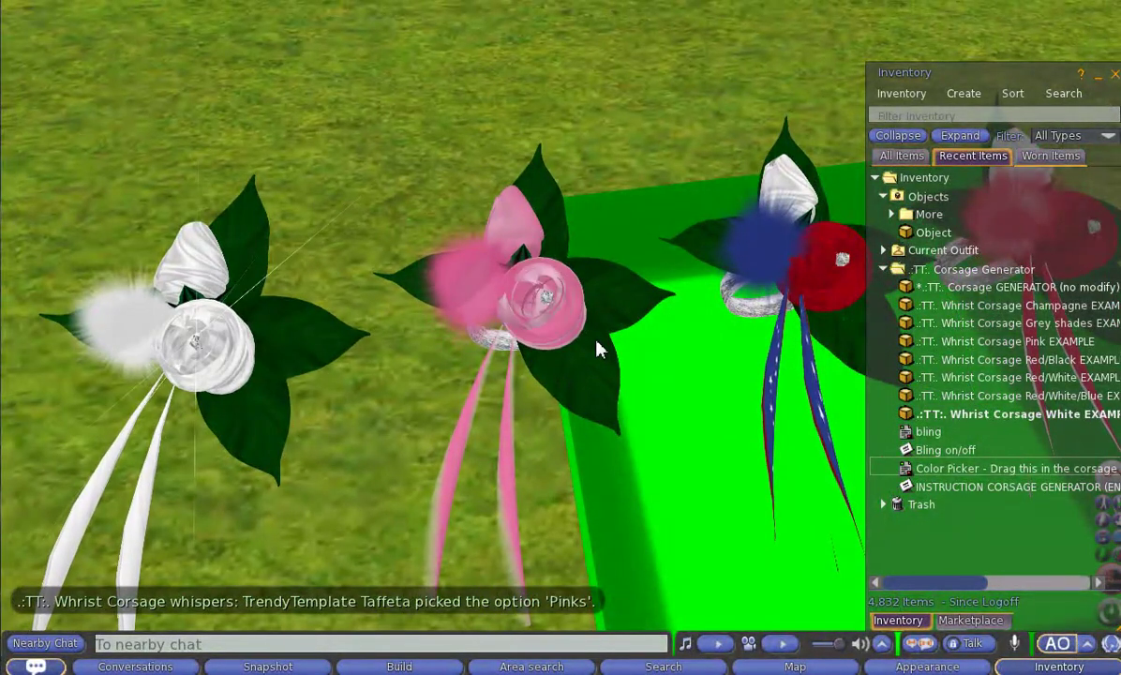
{"action": "scroll", "coordinate": [599, 348], "scroll_direction": "down", "scroll_amount": 3}
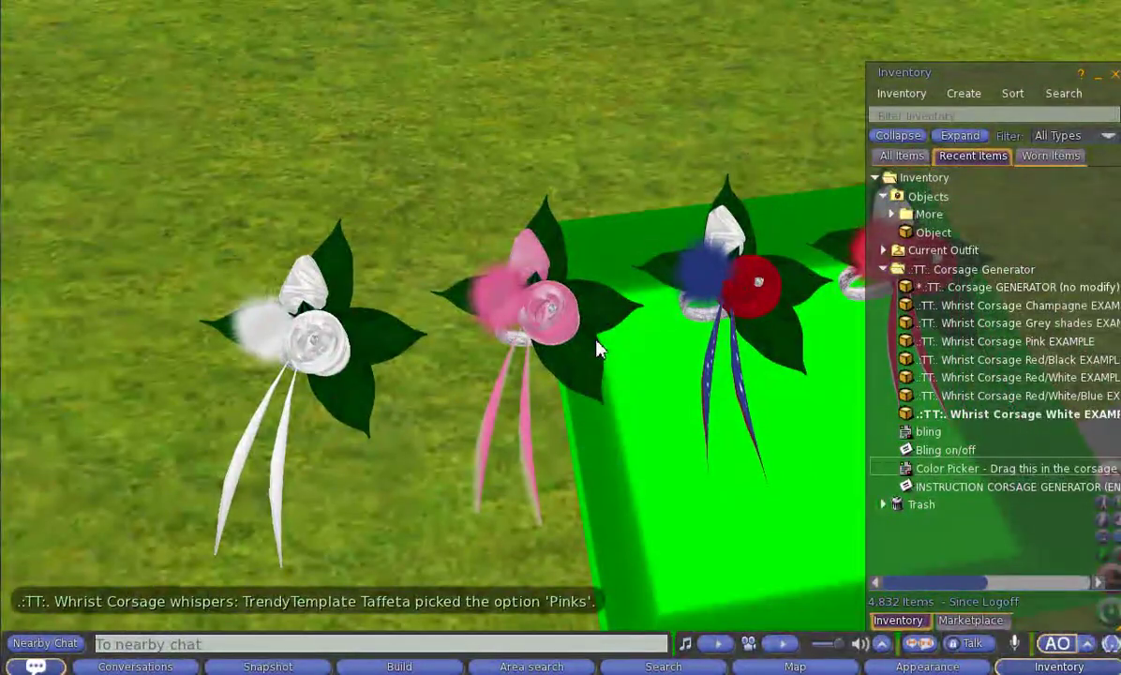
Step: Take the pink corsage copy into the inventory
{"action": "scroll", "coordinate": [600, 348], "scroll_direction": "up", "scroll_amount": 4}
{"action": "left_click_drag", "start_coordinate": [531, 294], "coordinate": [571, 351]}
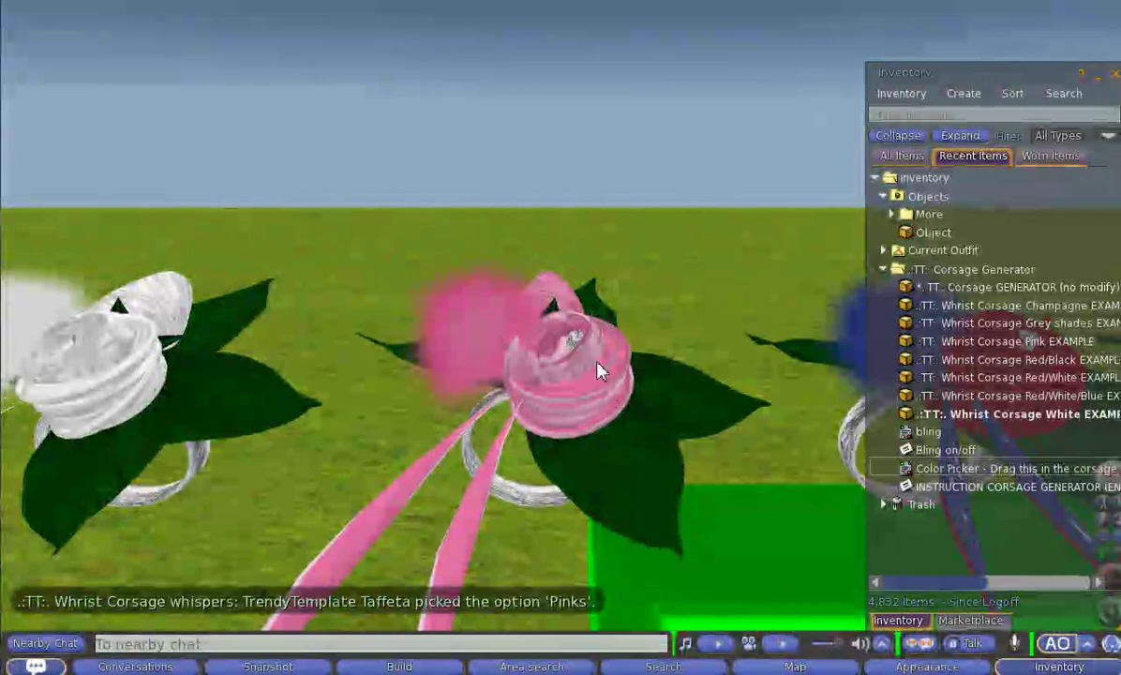
{"action": "left_click_drag", "start_coordinate": [559, 309], "coordinate": [566, 338]}
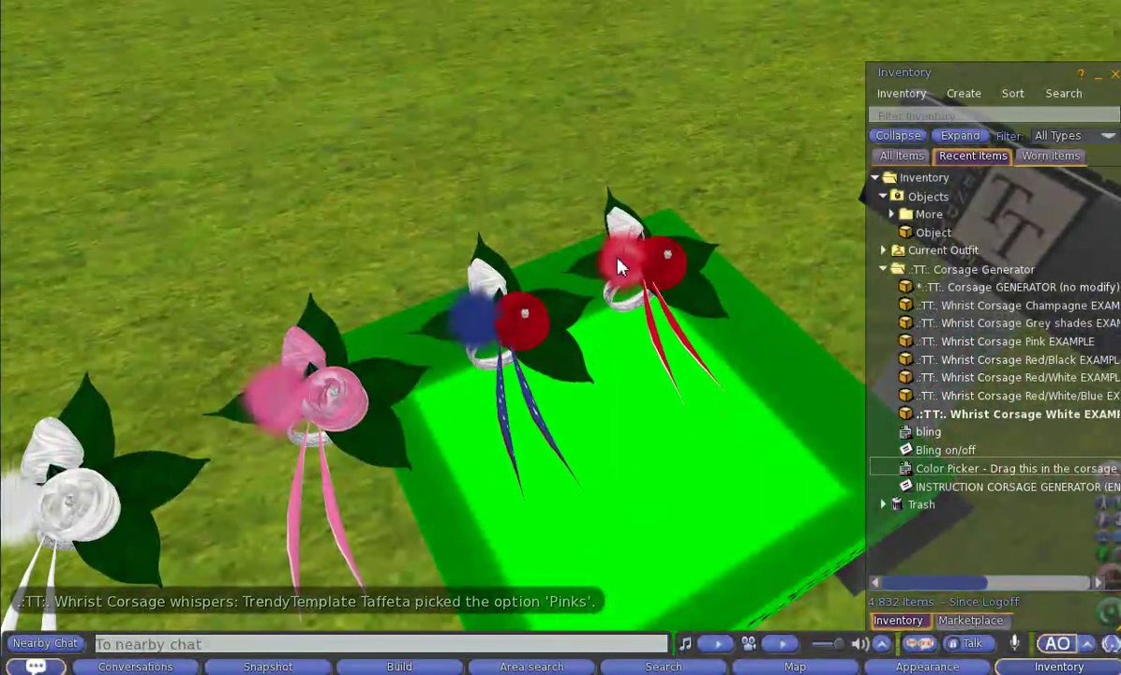
{"action": "right_click", "coordinate": [339, 406]}
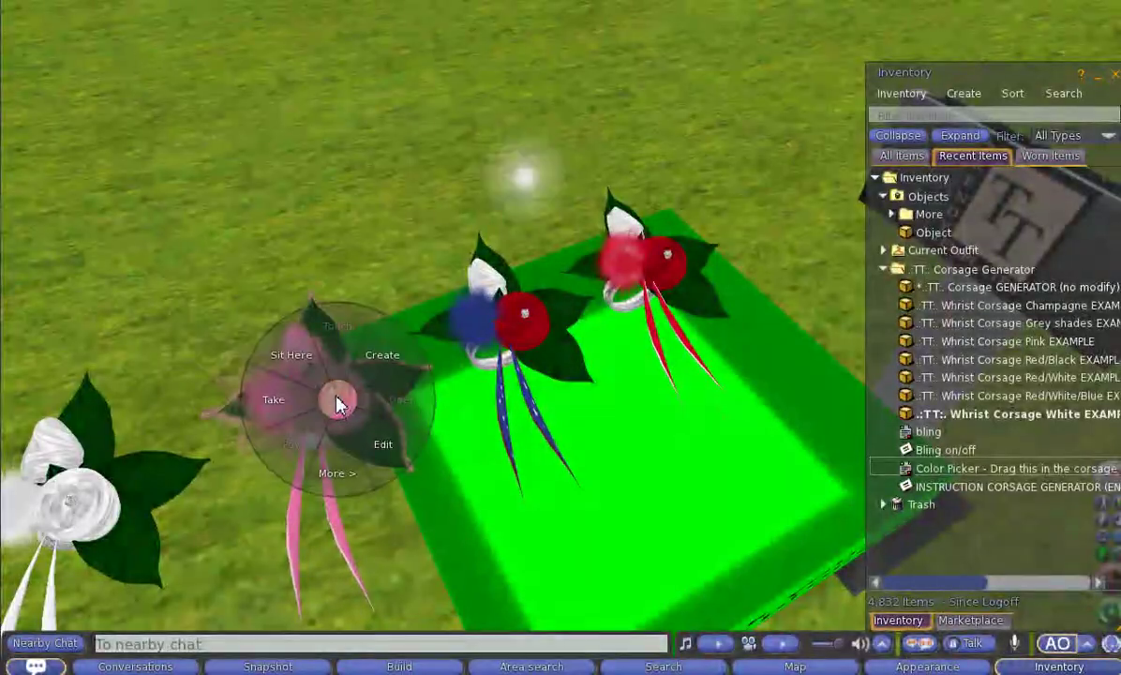
{"action": "left_click", "coordinate": [277, 401]}
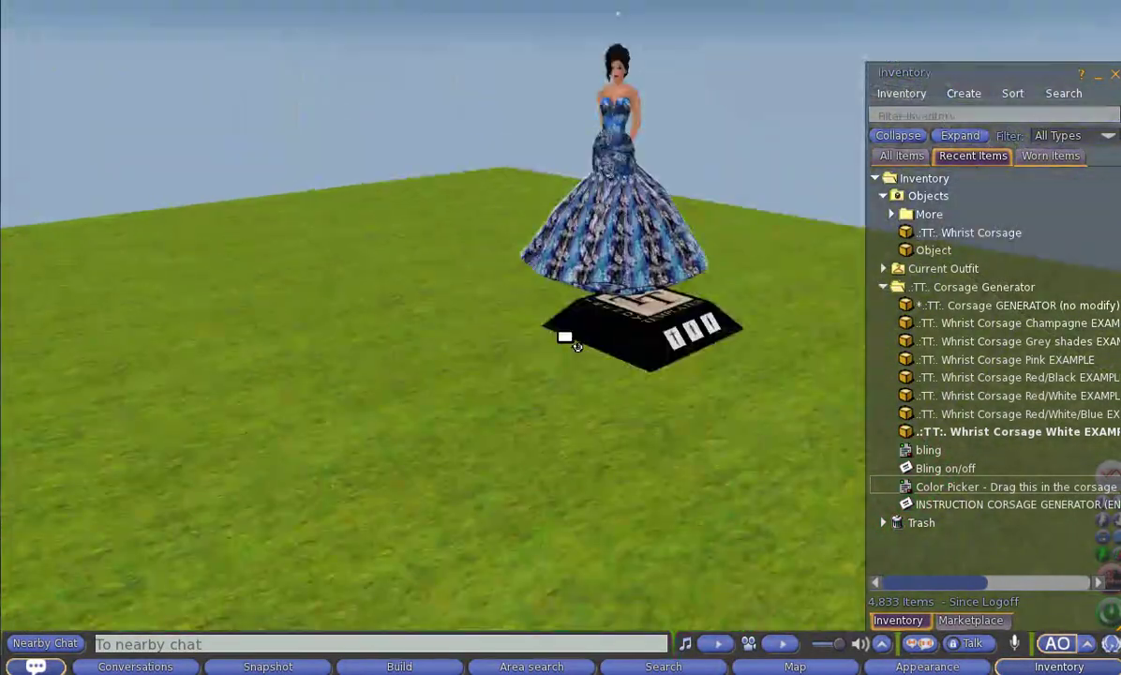
Step: Put the avatar on the black TT pose stand with the stand's own pose option
{"action": "right_click", "coordinate": [649, 355]}
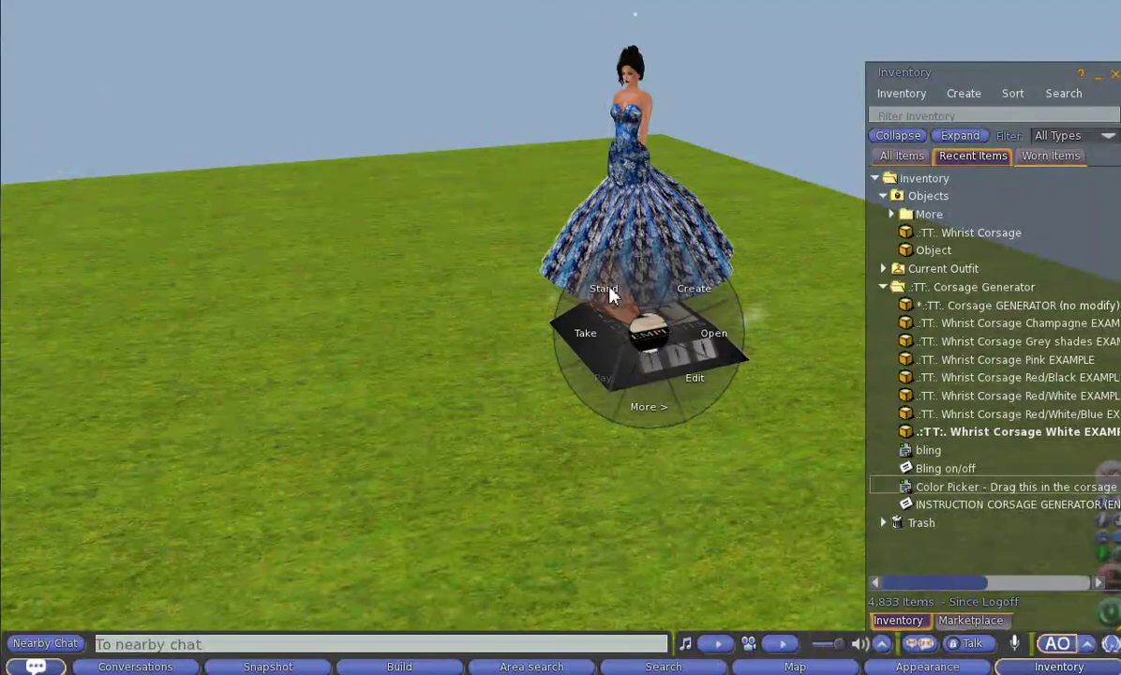
{"action": "left_click", "coordinate": [610, 294]}
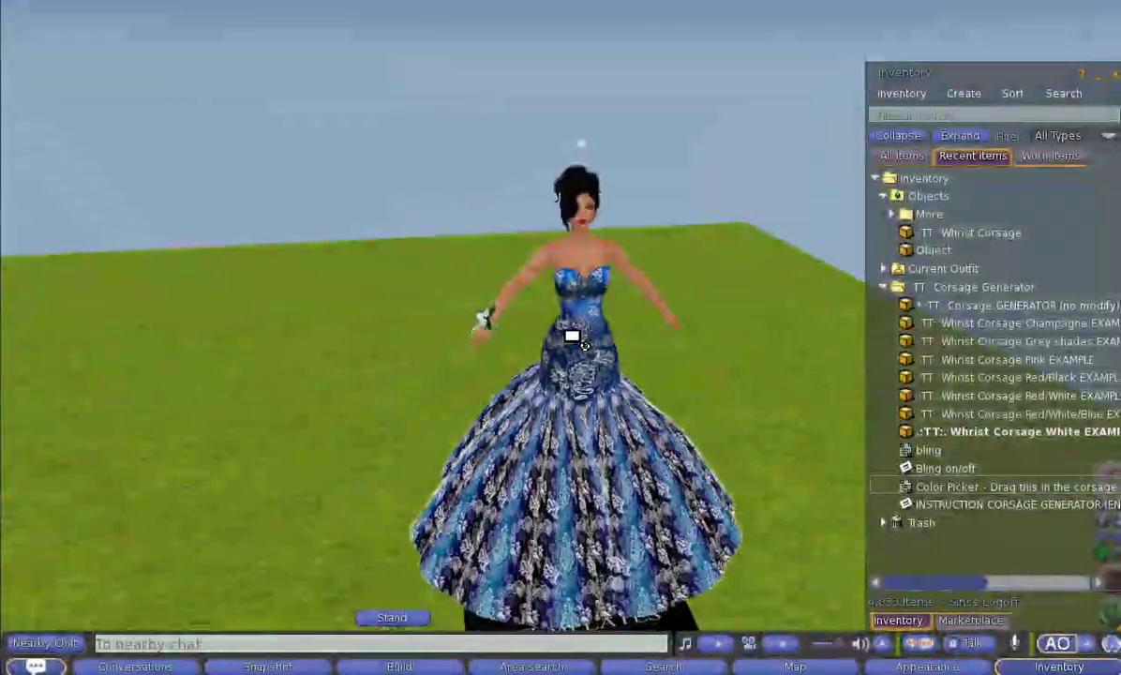
Step: Open the worn white corsage for editing and copy its position and rotation values
{"action": "scroll", "coordinate": [568, 340], "scroll_direction": "up", "scroll_amount": 4}
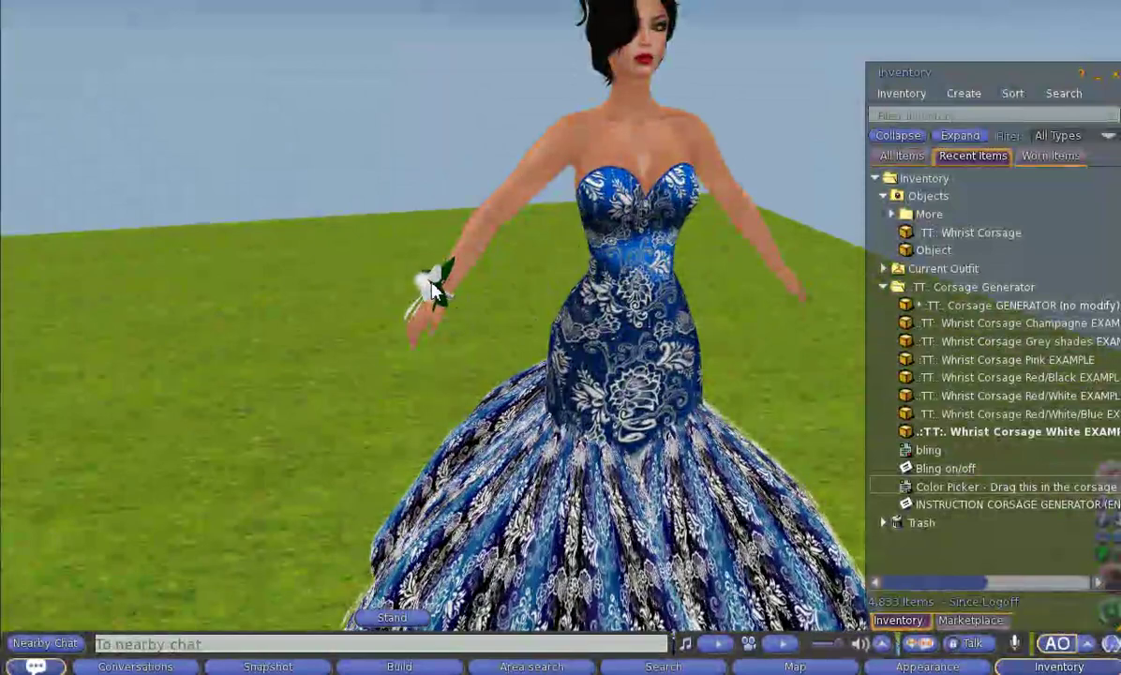
{"action": "right_click", "coordinate": [435, 293]}
{"action": "left_click", "coordinate": [468, 330]}
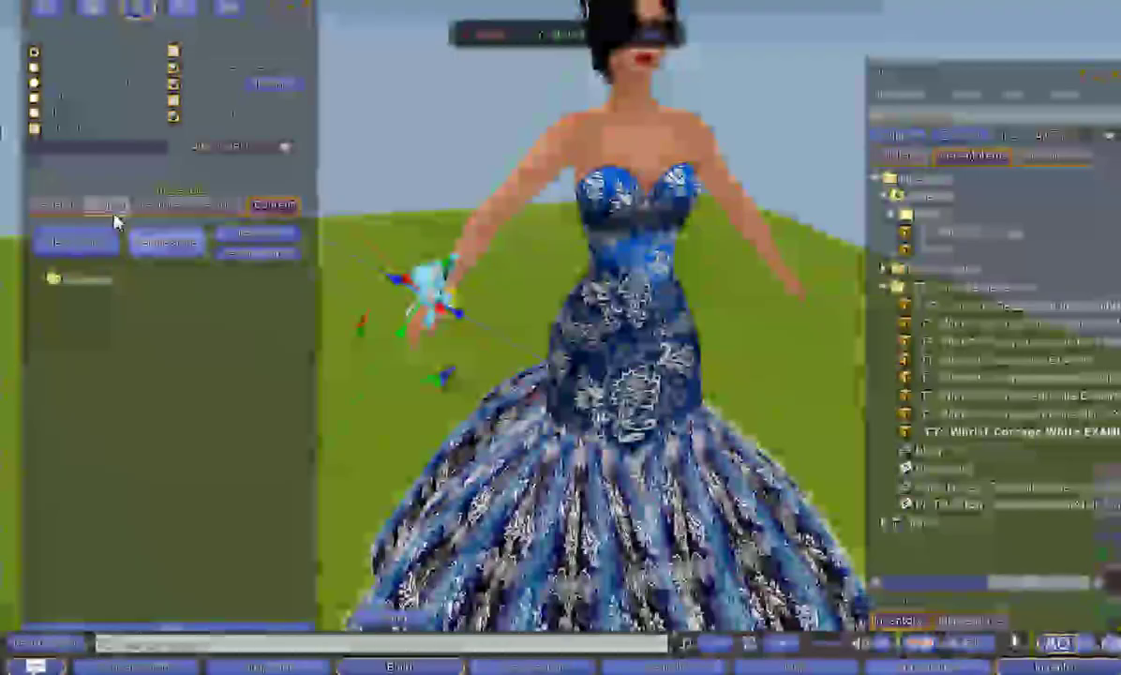
{"action": "left_click", "coordinate": [109, 206]}
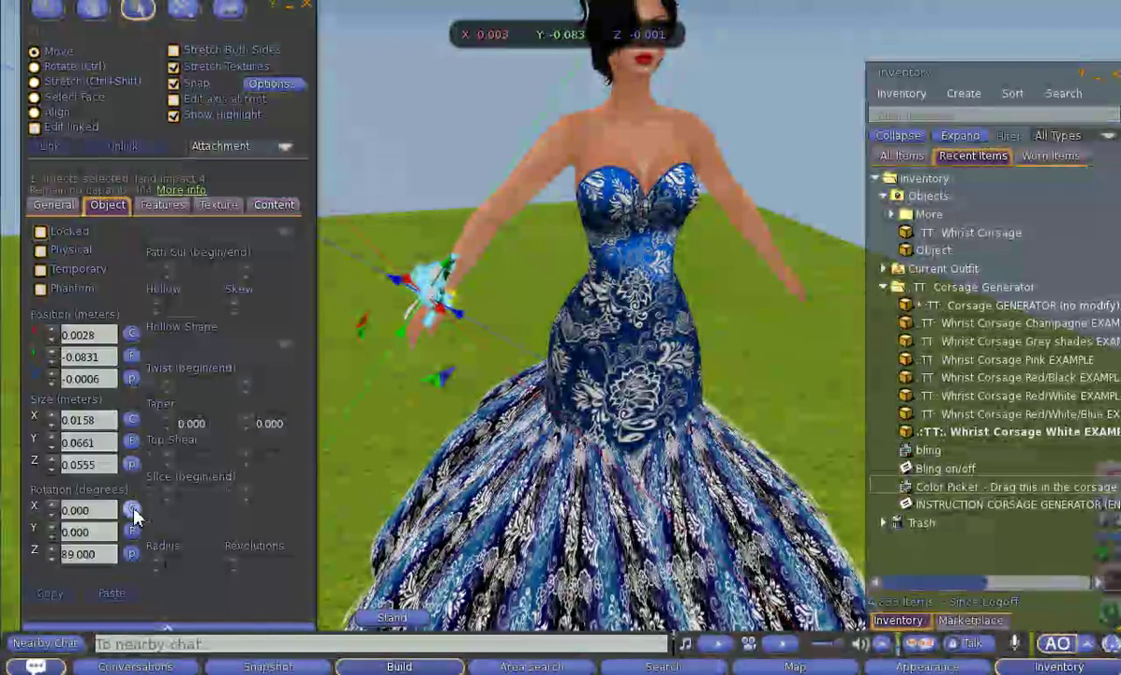
{"action": "left_click", "coordinate": [310, 7]}
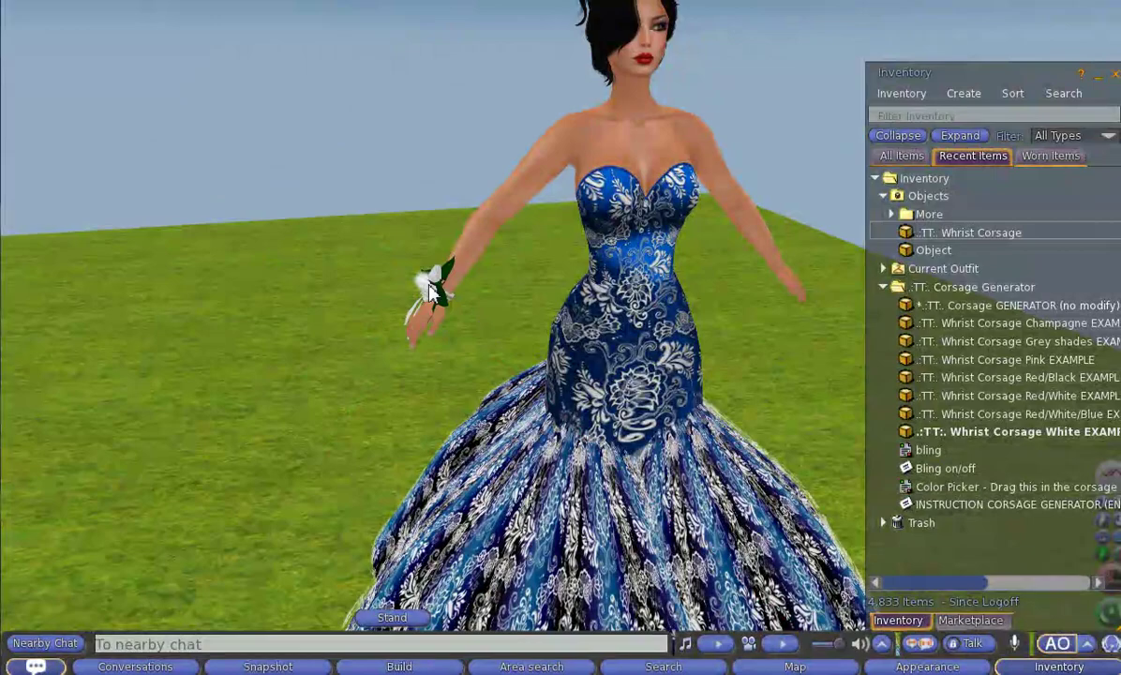
Step: Detach the white corsage and attach the newly taken Whrist Corsage to the avatar's R Forearm
{"action": "right_click", "coordinate": [429, 290]}
{"action": "left_click", "coordinate": [387, 293]}
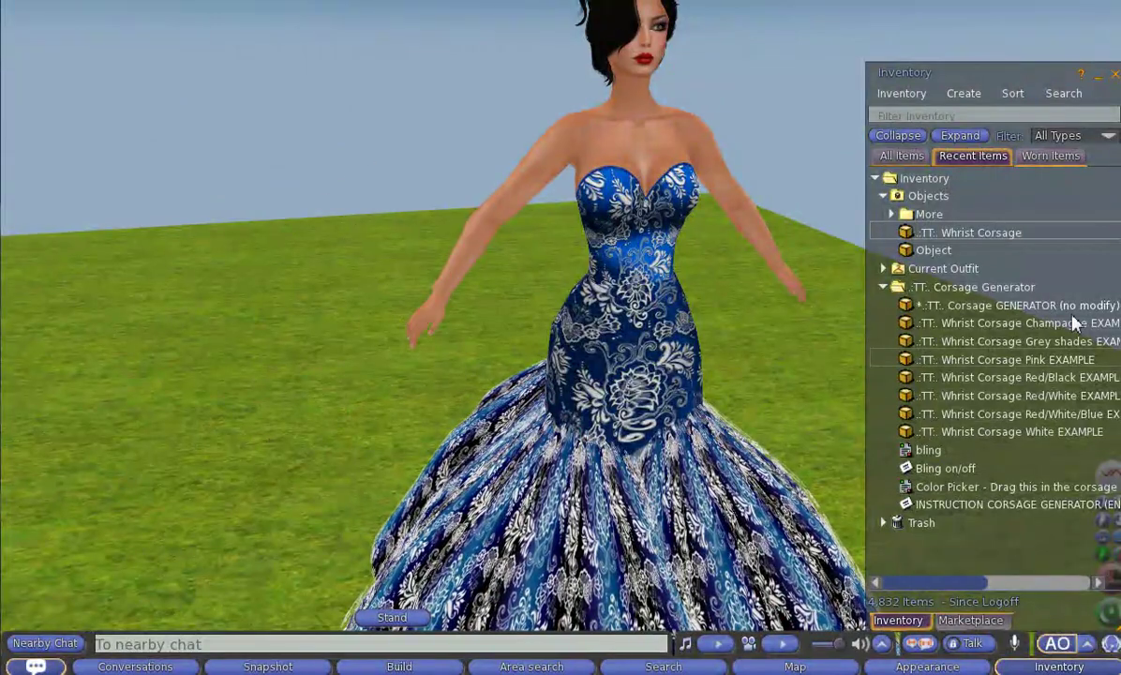
{"action": "right_click", "coordinate": [957, 233]}
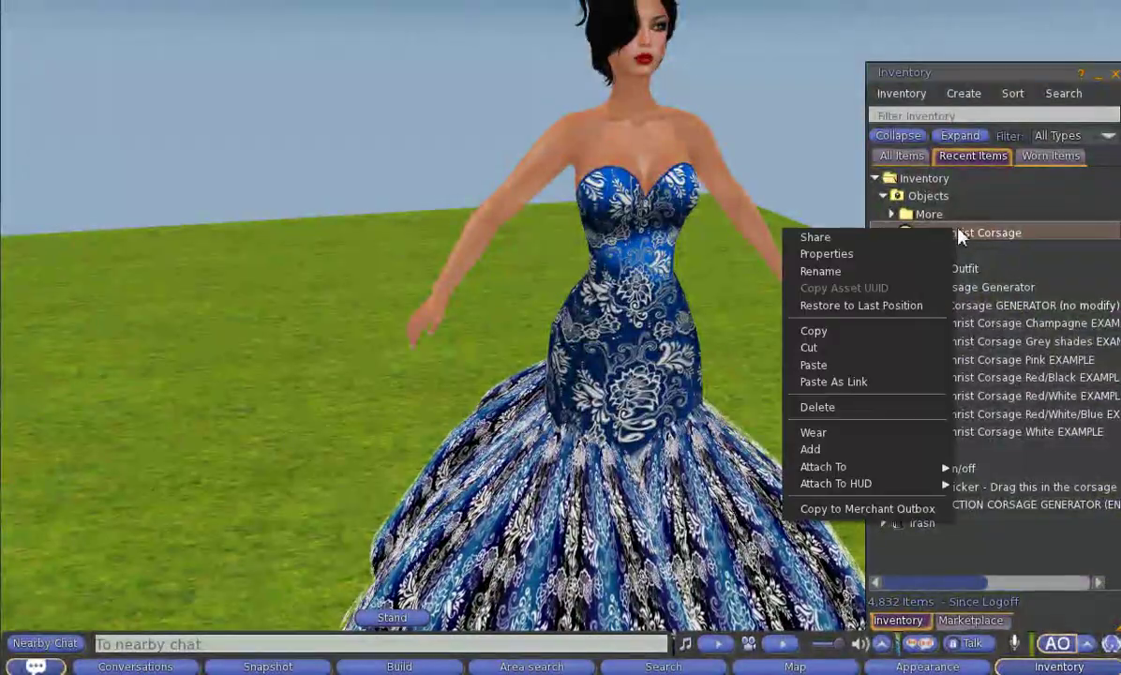
{"action": "mouse_move", "coordinate": [824, 466]}
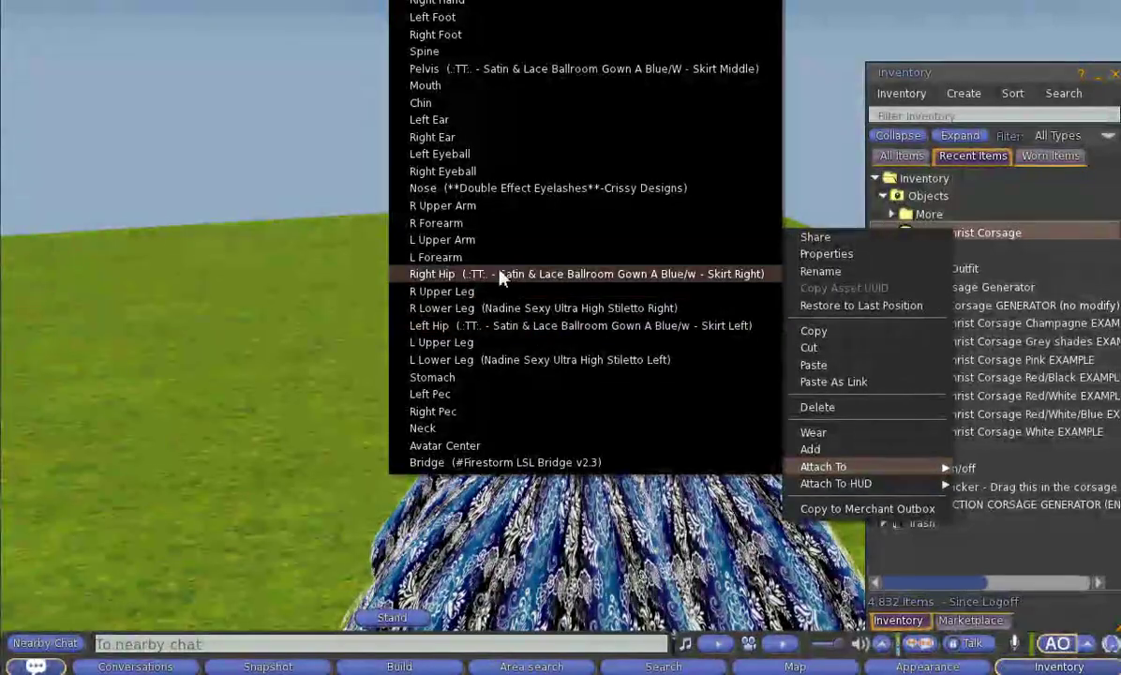
{"action": "left_click", "coordinate": [486, 225]}
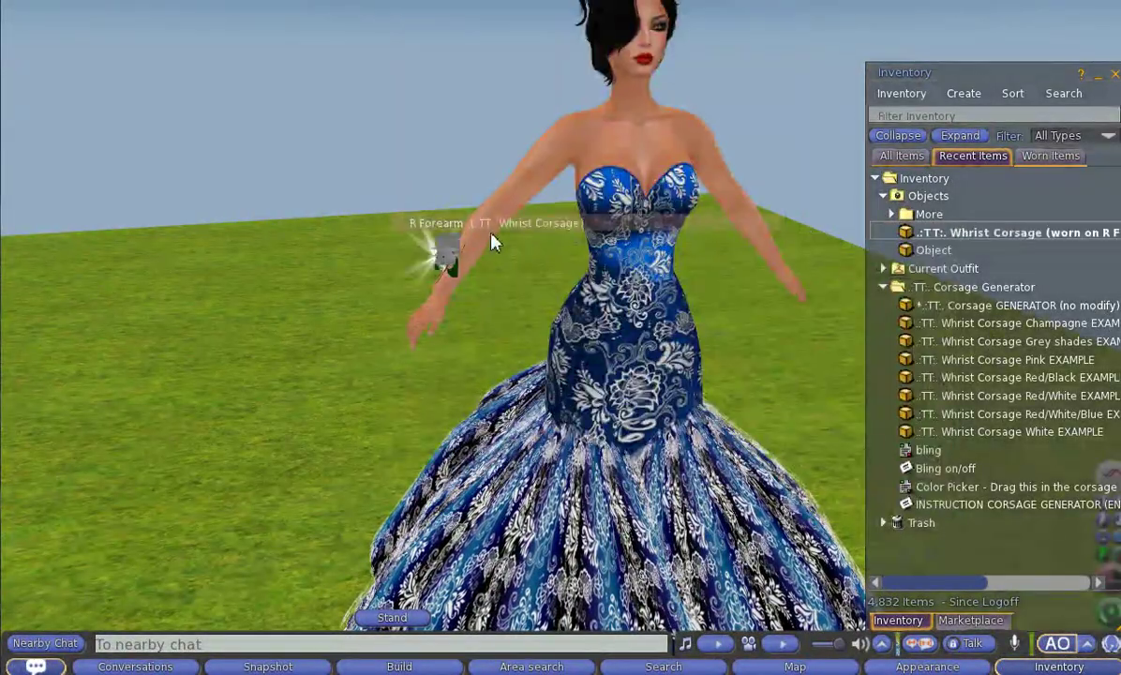
Step: Paste the copied rotation (0, 0, 89) and position (0.0028, -0.0831, -0.0006) onto the corsage attached to the right forearm
{"action": "right_click", "coordinate": [445, 262]}
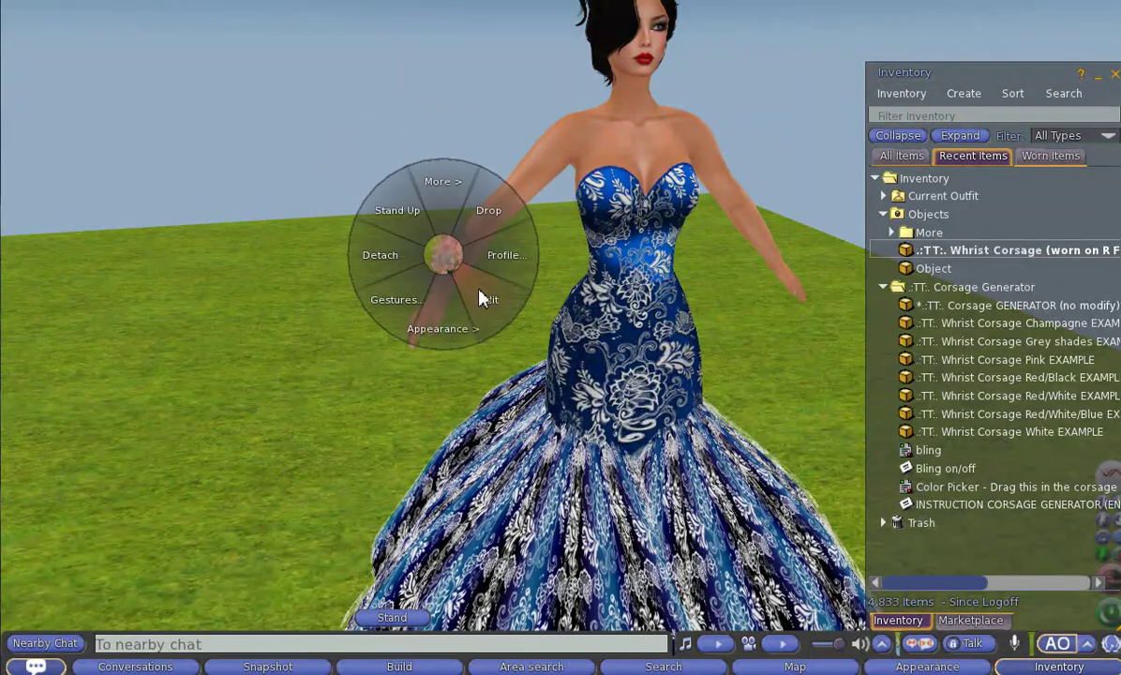
{"action": "left_click", "coordinate": [483, 293]}
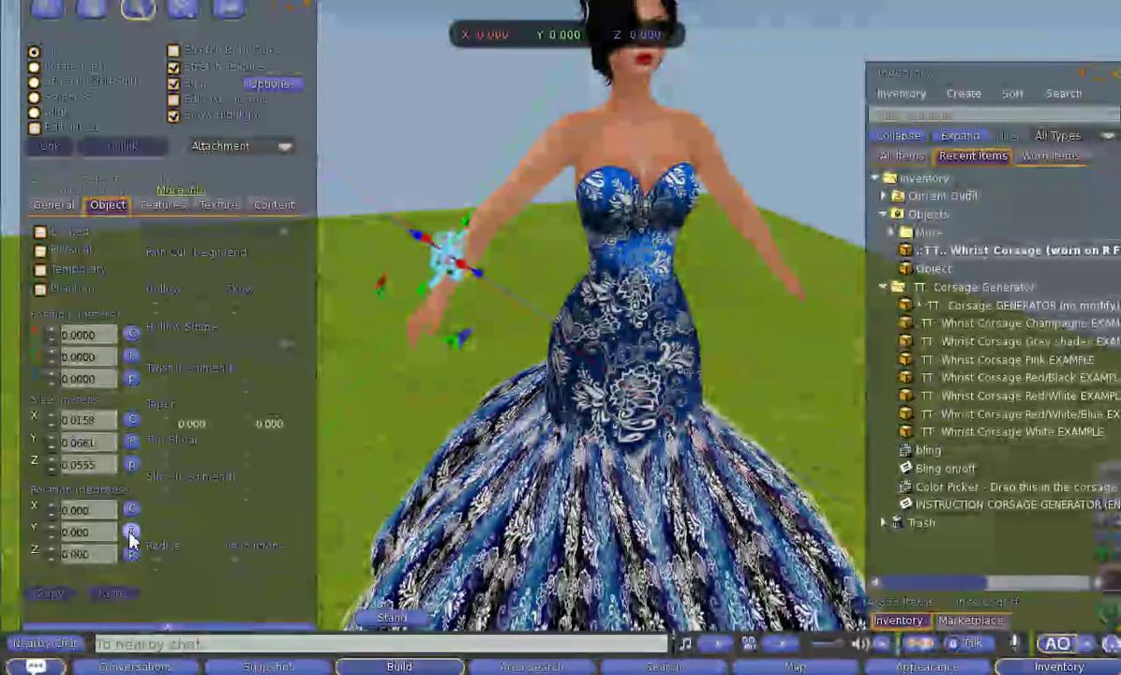
{"action": "left_click", "coordinate": [132, 531]}
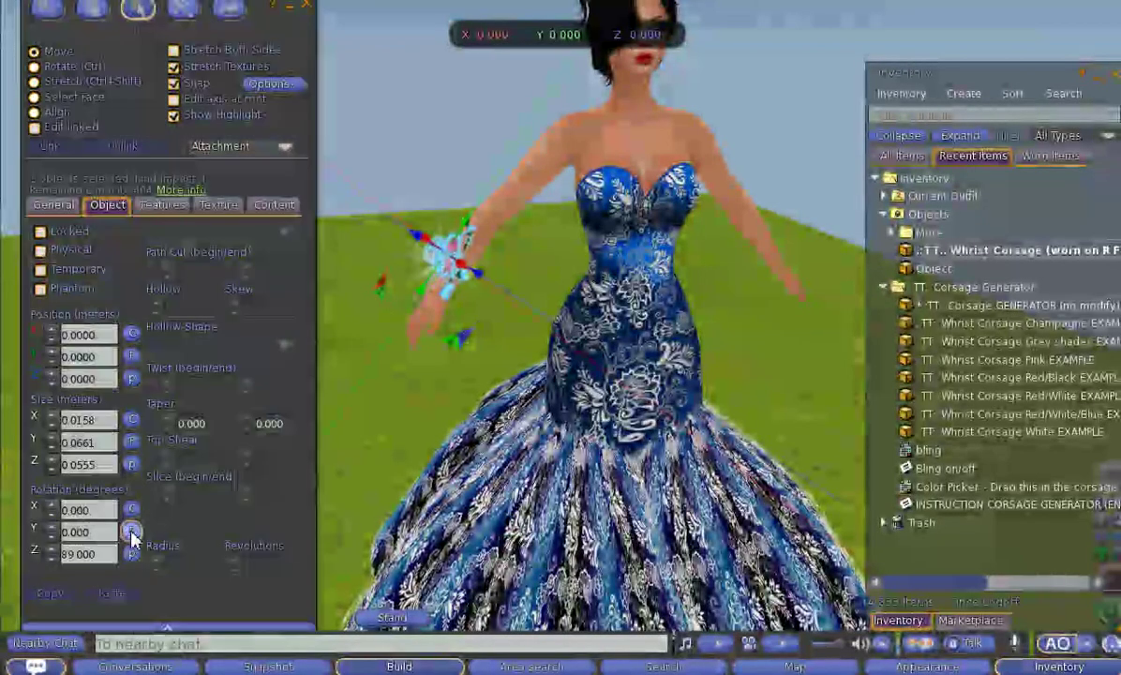
{"action": "left_click", "coordinate": [130, 356]}
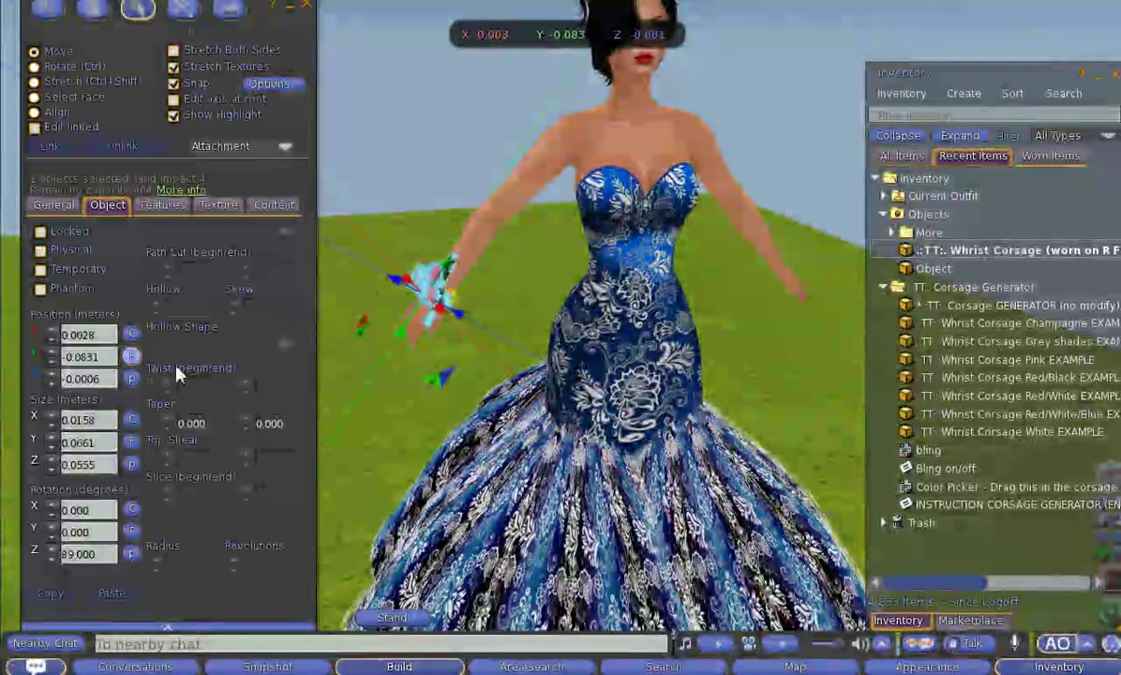
{"action": "scroll", "coordinate": [428, 318], "scroll_direction": "up", "scroll_amount": 3}
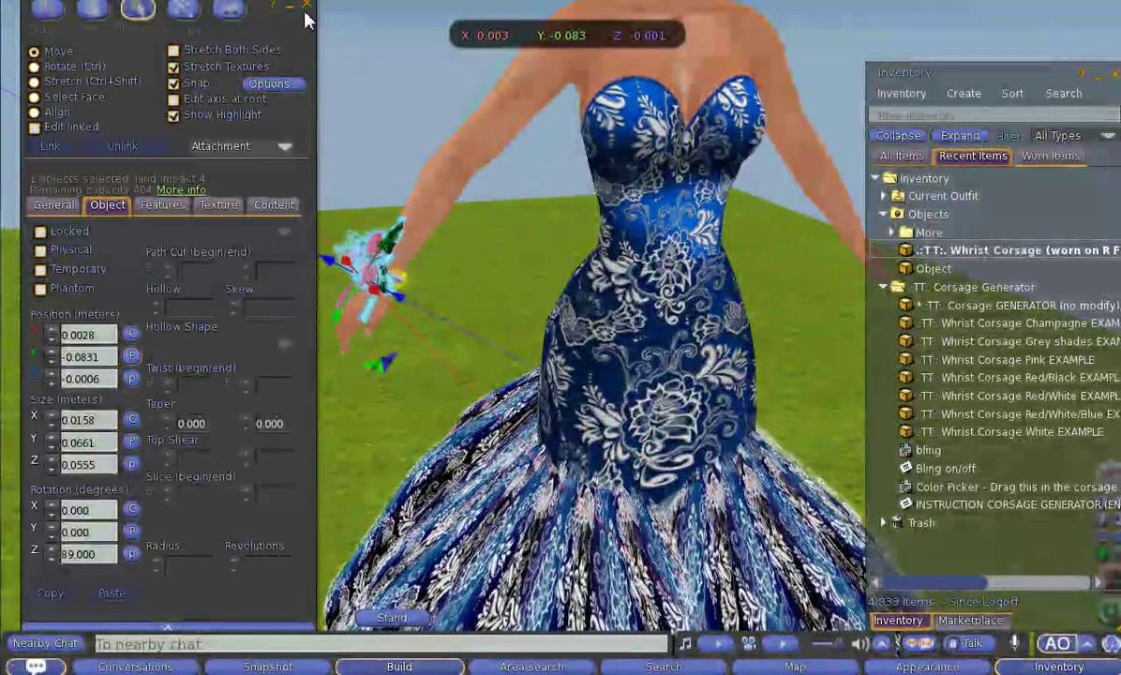
{"action": "left_click", "coordinate": [306, 6]}
{"action": "left_click_drag", "start_coordinate": [398, 270], "coordinate": [569, 343]}
{"action": "left_click", "coordinate": [567, 341]}
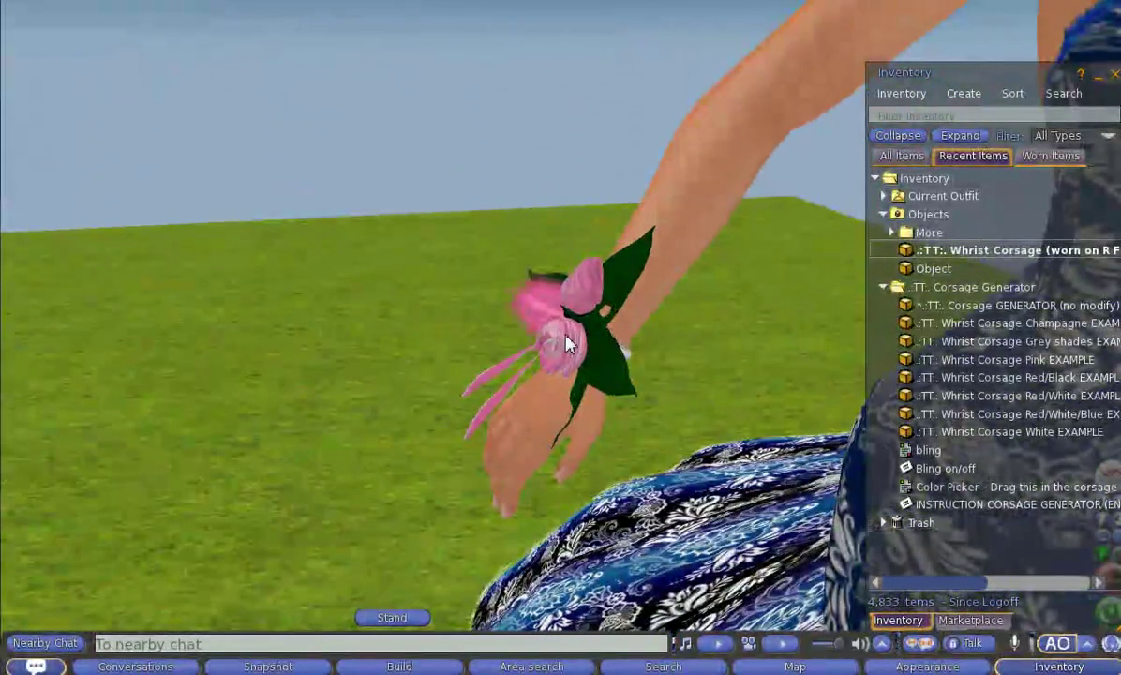
{"action": "scroll", "coordinate": [568, 341], "scroll_direction": "down", "scroll_amount": 5}
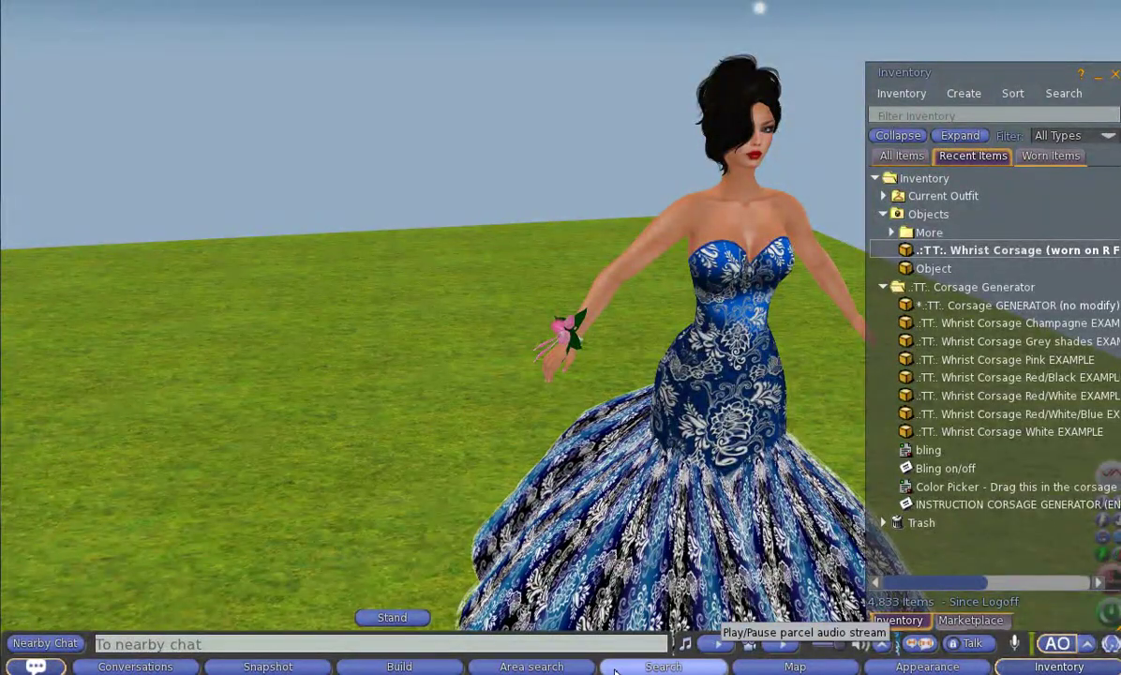
Step: Create a box on the ground beside the avatar and give it the Blank texture
{"action": "left_click", "coordinate": [399, 666]}
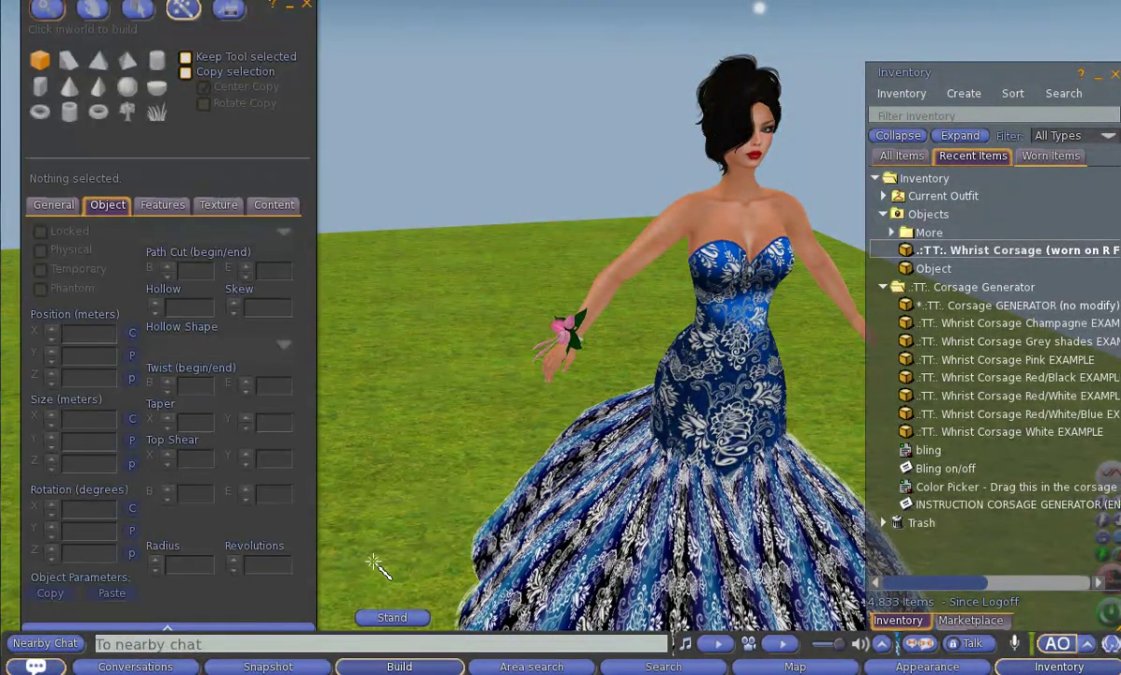
{"action": "left_click", "coordinate": [374, 573]}
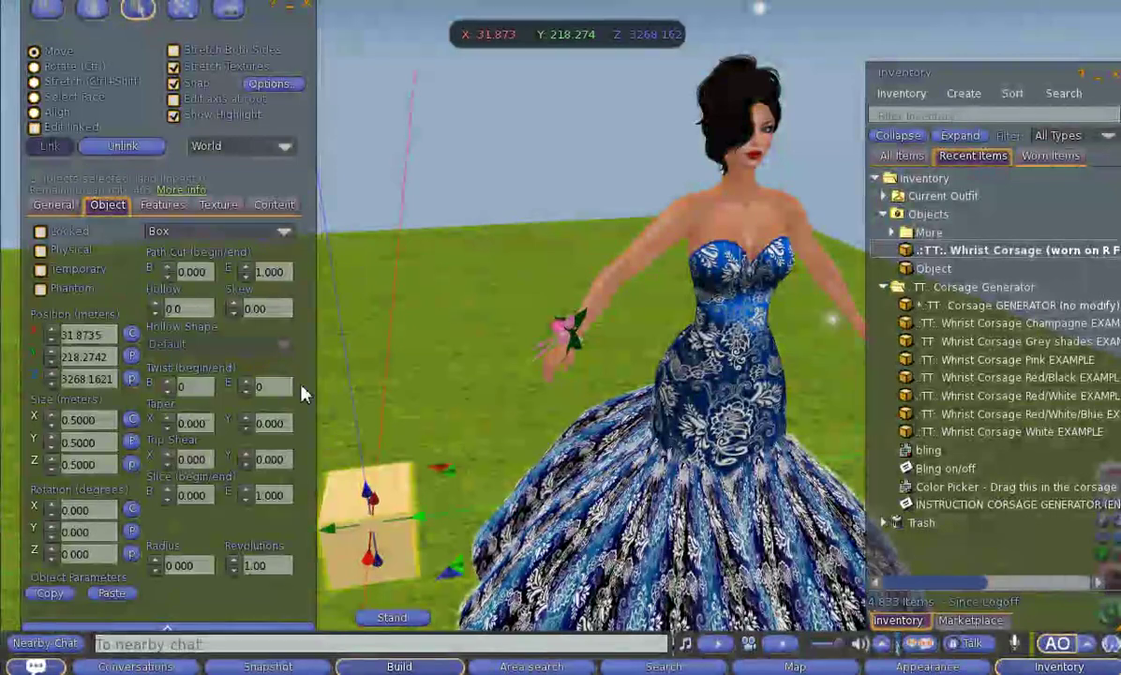
{"action": "left_click", "coordinate": [215, 202]}
{"action": "left_click", "coordinate": [84, 267]}
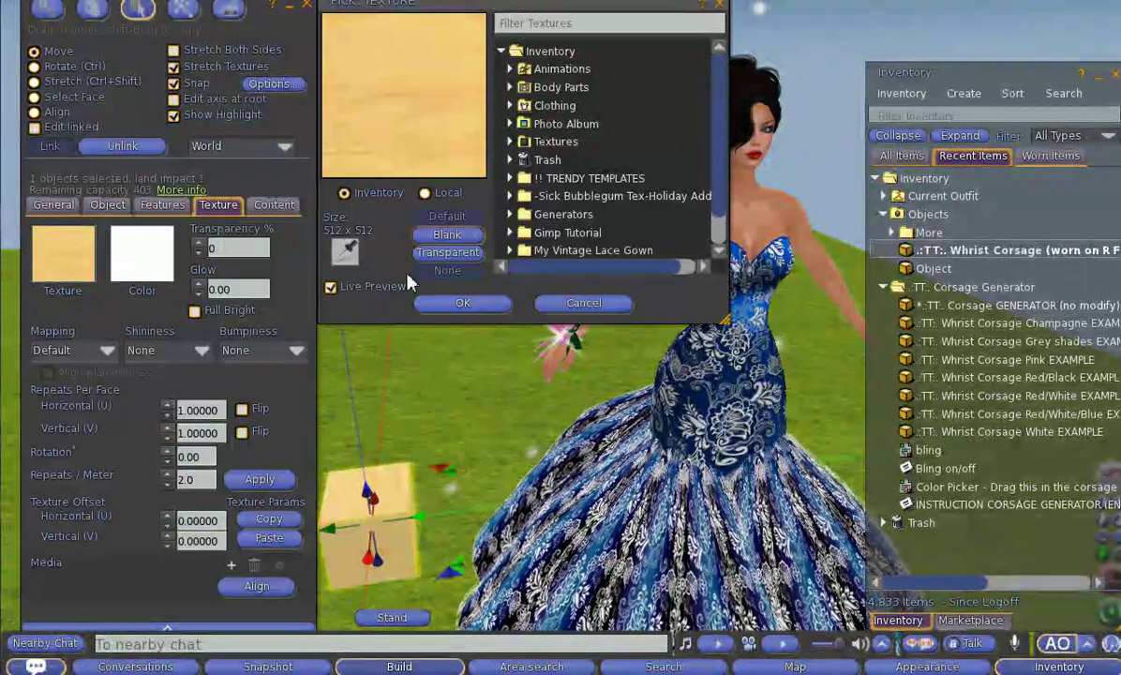
{"action": "left_click", "coordinate": [446, 236]}
{"action": "left_click", "coordinate": [448, 303]}
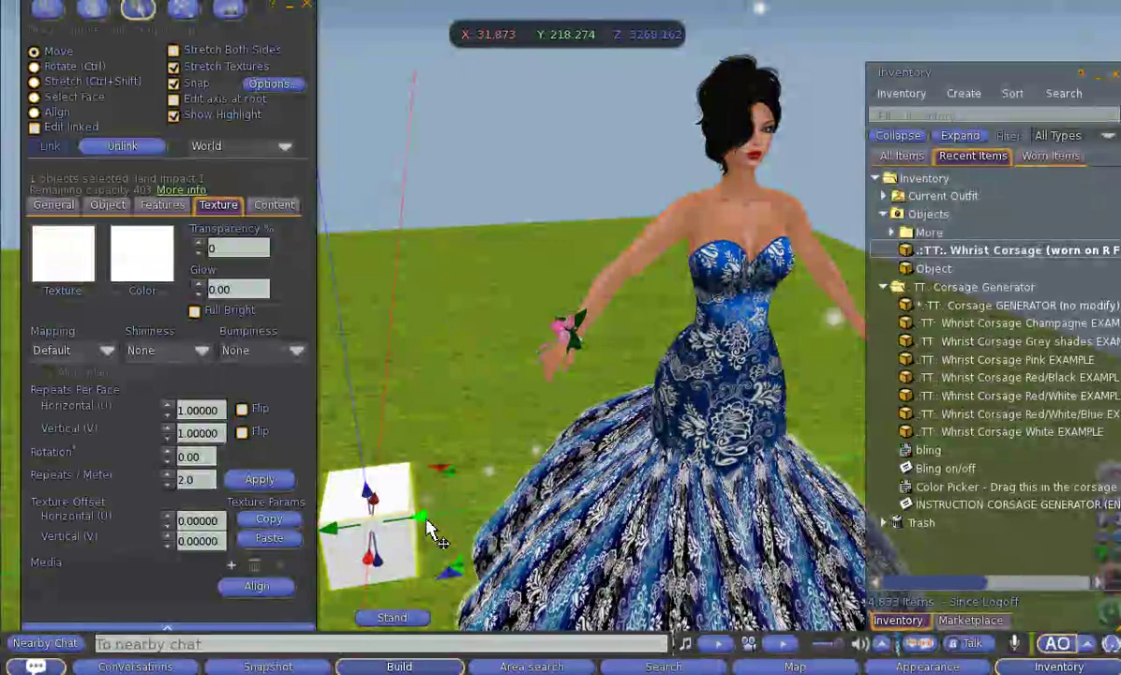
Step: Move the white box against the front of the gown, to about X 30.18, Y 216.97, Z 3269.66
{"action": "left_click_drag", "start_coordinate": [426, 530], "coordinate": [573, 393]}
{"action": "left_click_drag", "start_coordinate": [602, 444], "coordinate": [685, 408]}
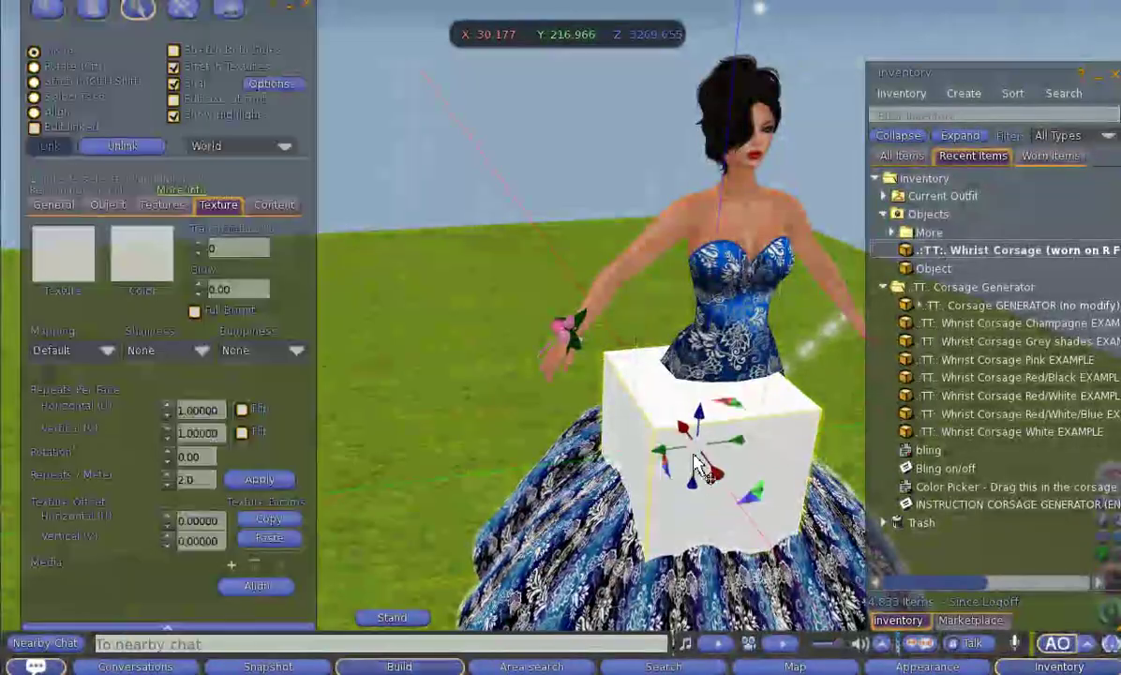
{"action": "left_click_drag", "start_coordinate": [729, 456], "coordinate": [566, 336]}
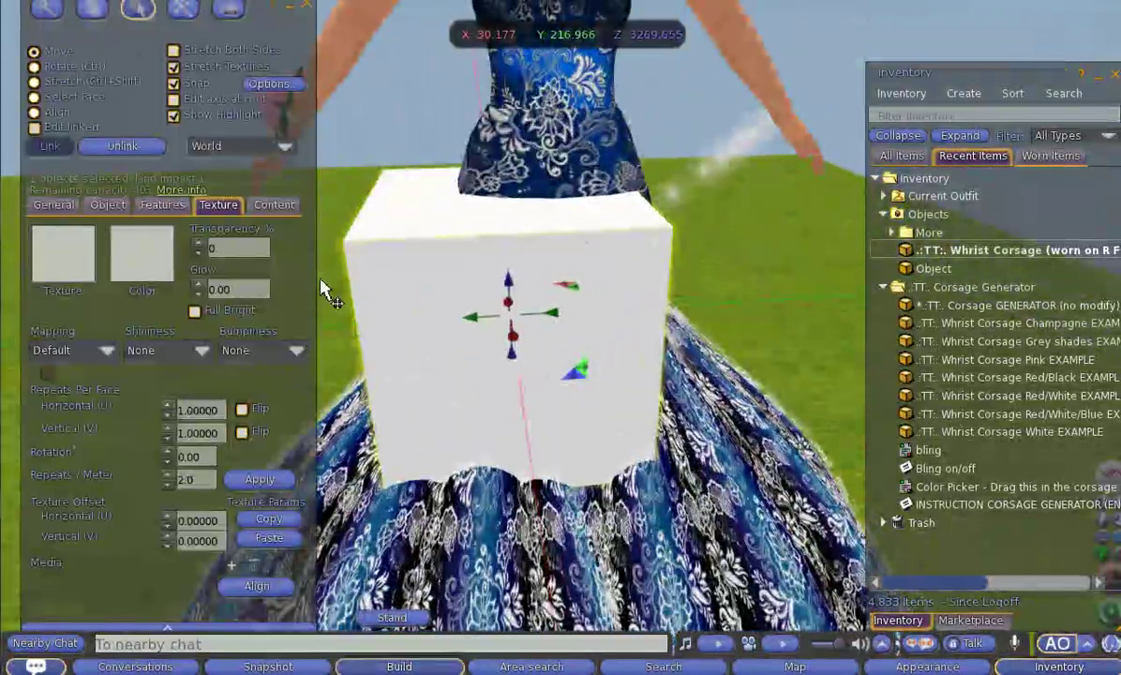
Step: Colour the box light blue to match the gown, with RGB 123, 181, 250, and finish editing it
{"action": "left_click", "coordinate": [164, 259]}
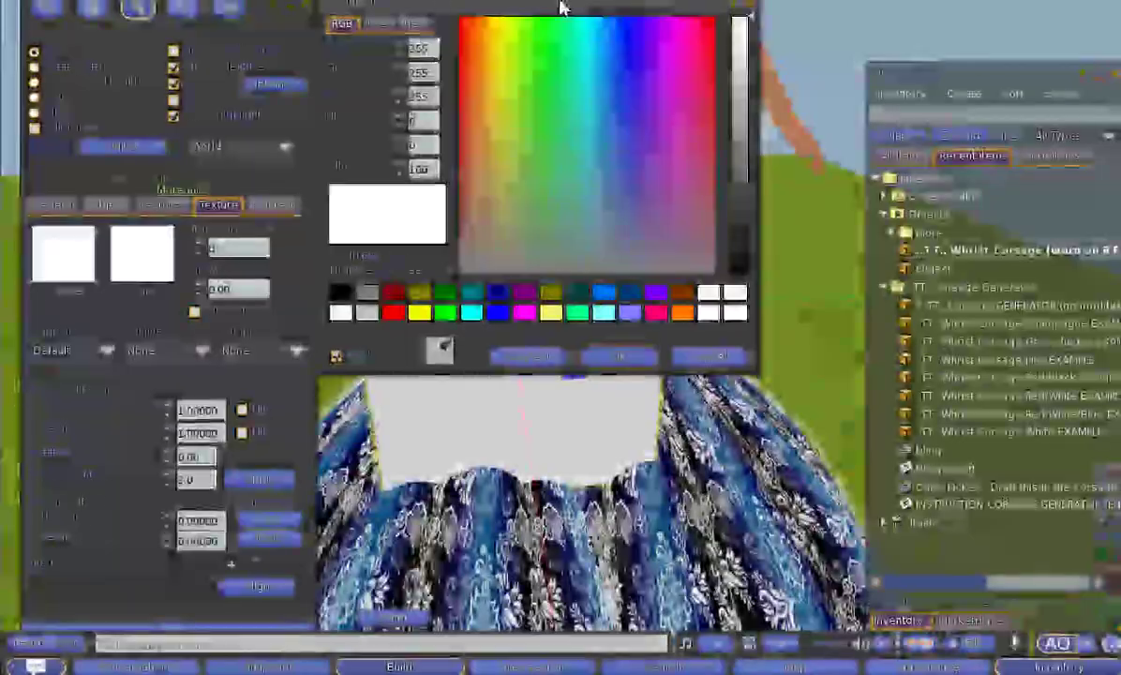
{"action": "left_click_drag", "start_coordinate": [563, 8], "coordinate": [301, 42]}
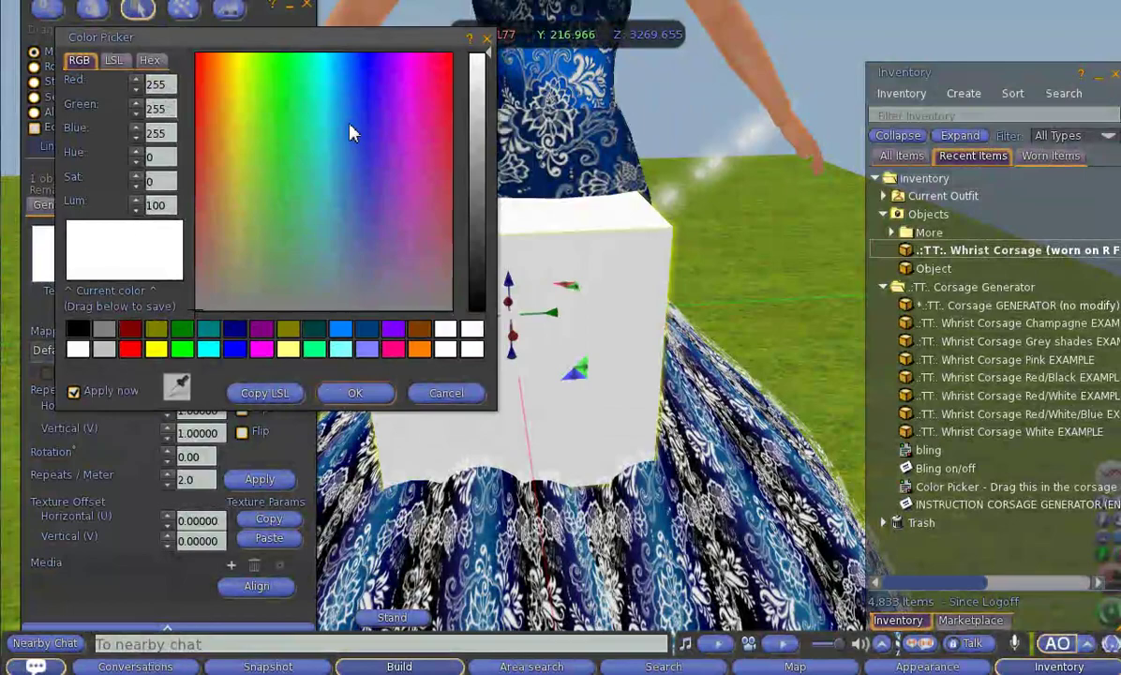
{"action": "left_click", "coordinate": [475, 122]}
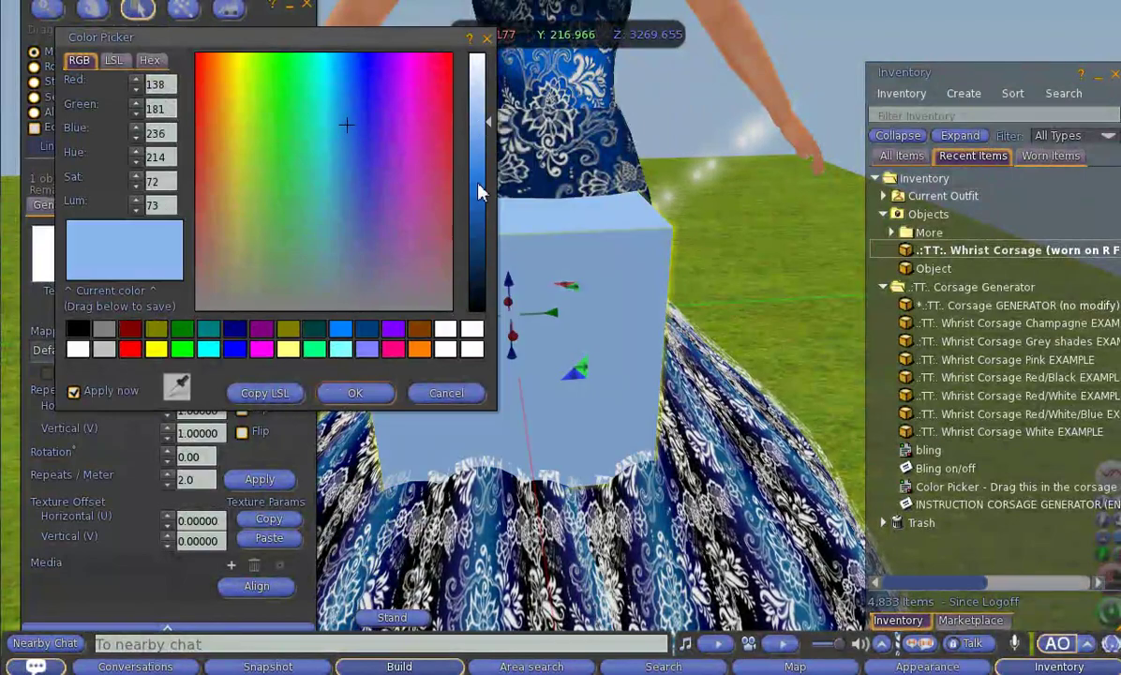
{"action": "left_click", "coordinate": [346, 73]}
{"action": "left_click_drag", "start_coordinate": [481, 130], "coordinate": [483, 123]}
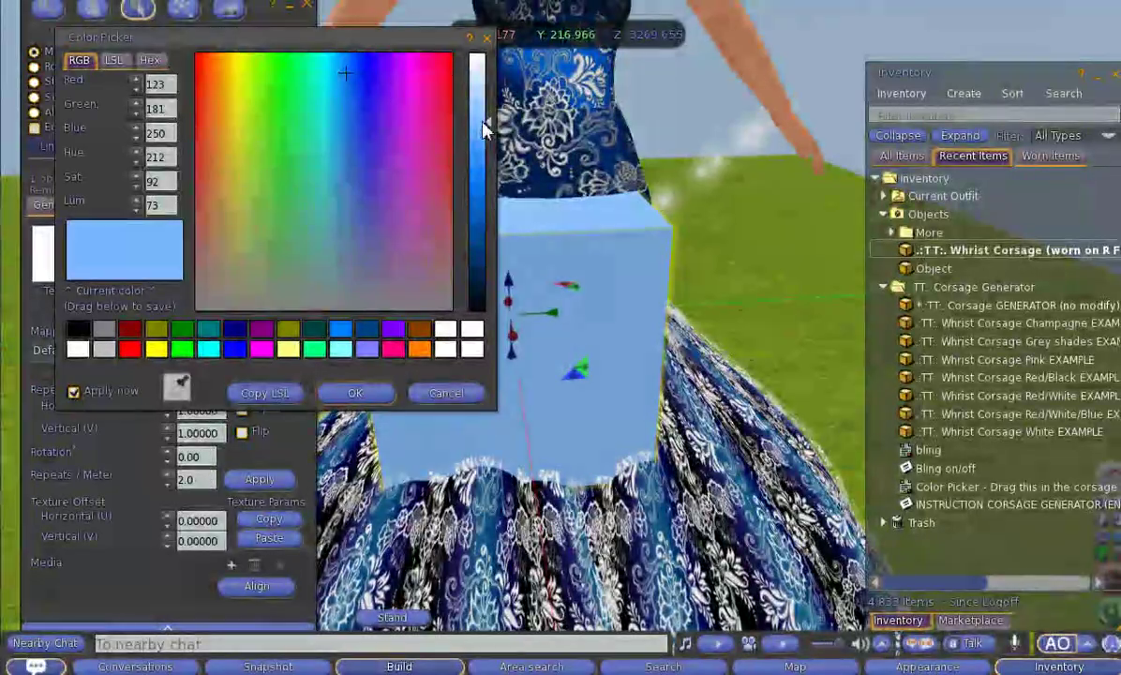
{"action": "left_click", "coordinate": [356, 393]}
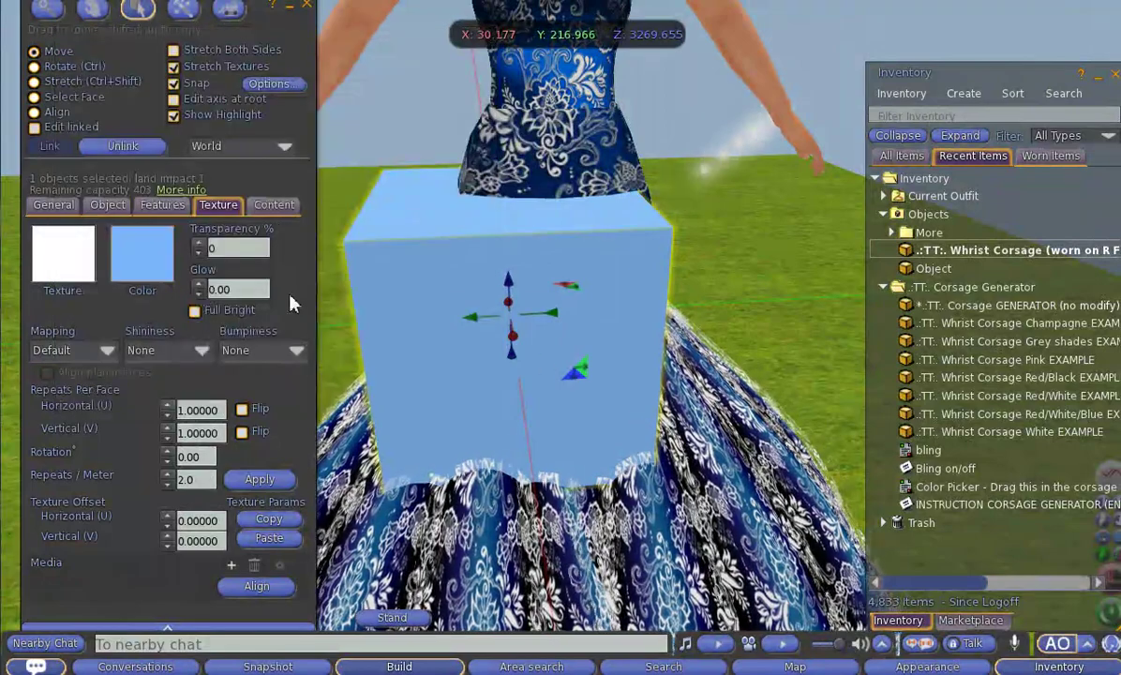
{"action": "left_click", "coordinate": [307, 9]}
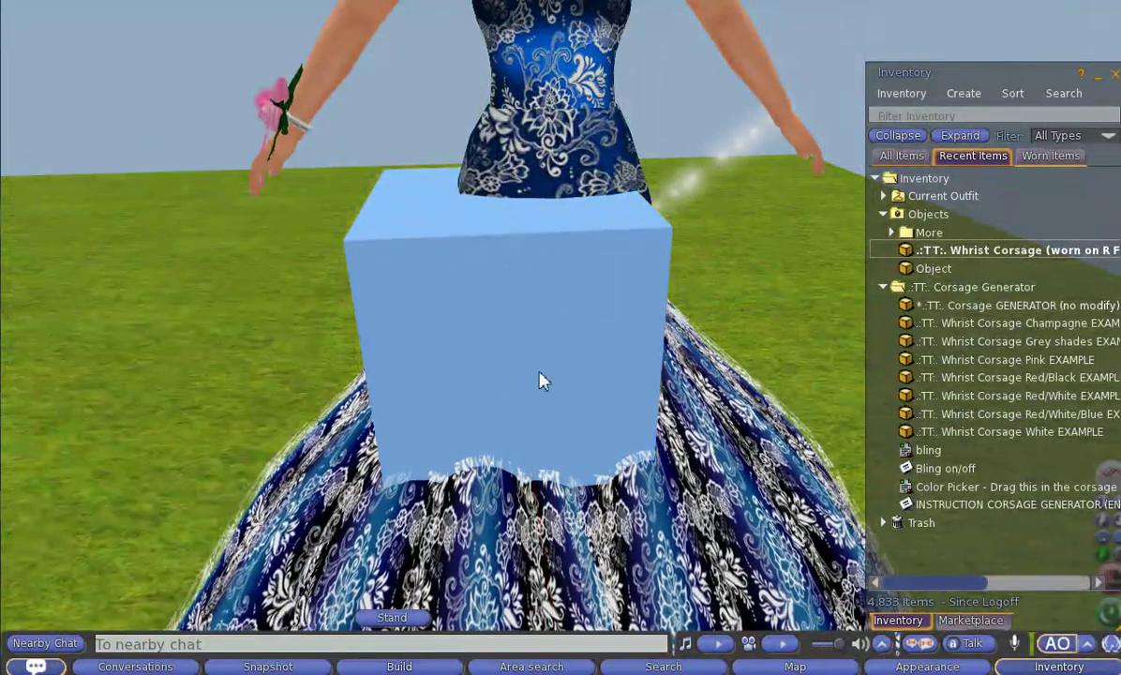
Step: Take the light blue box into the inventory
{"action": "right_click", "coordinate": [542, 318]}
{"action": "left_click", "coordinate": [486, 332]}
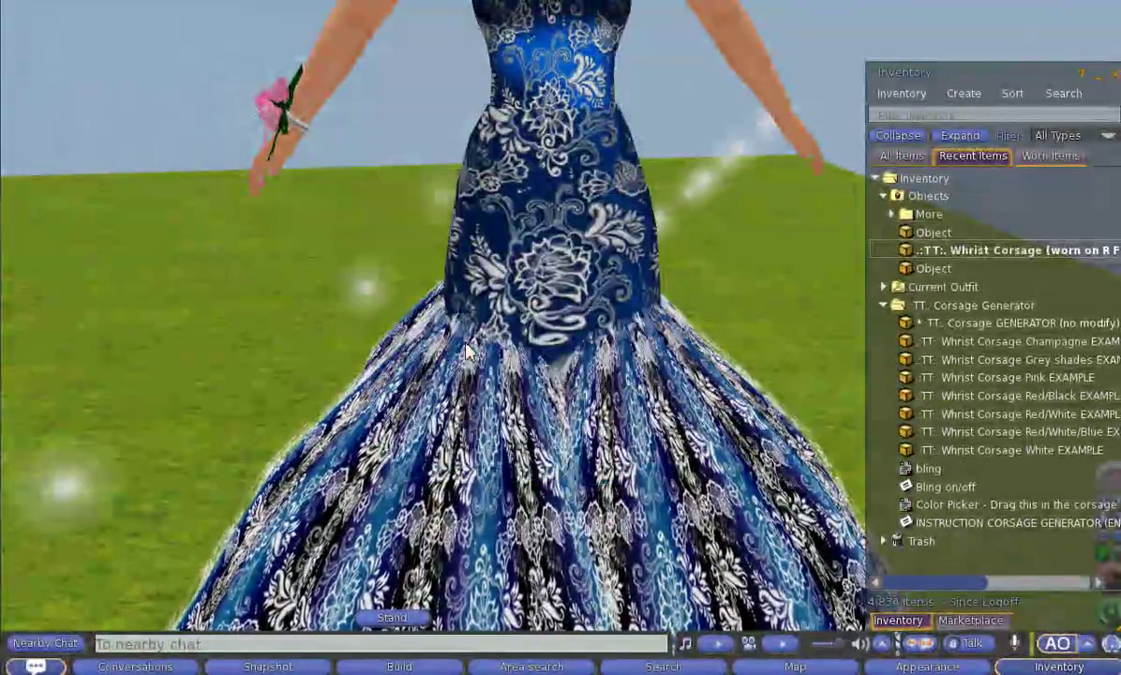
{"action": "left_click", "coordinate": [176, 381], "text": "alt"}
{"action": "left_click", "coordinate": [223, 299], "text": "alt"}
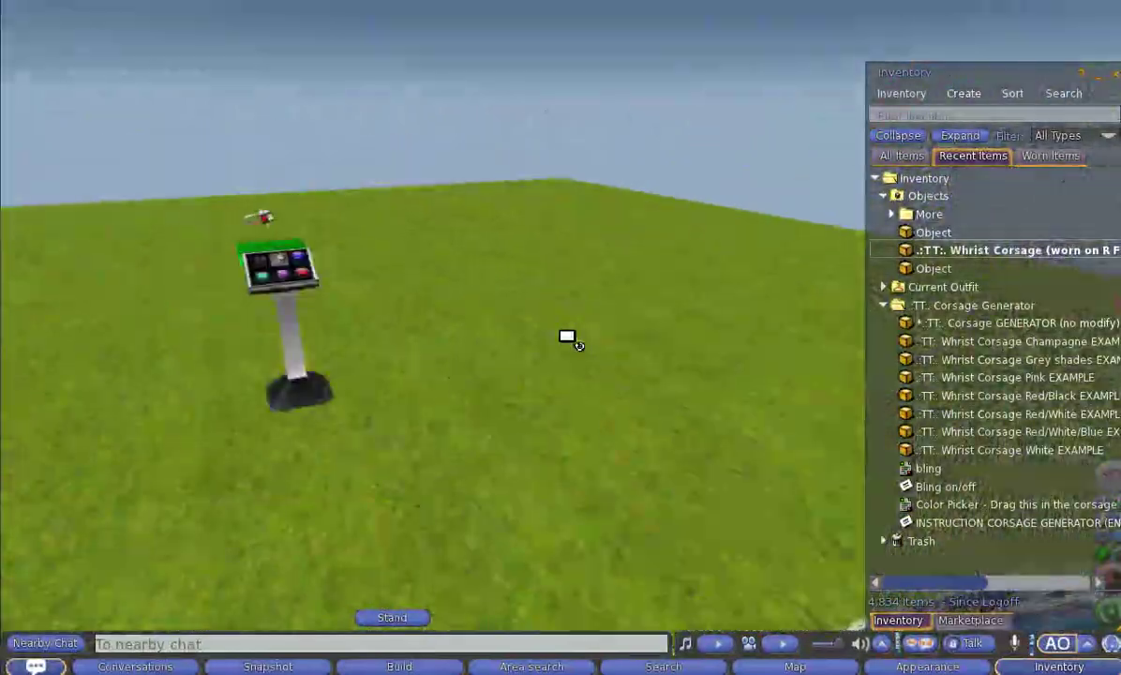
Step: Remove the used green tray behind the generator
{"action": "left_click_drag", "start_coordinate": [363, 284], "coordinate": [566, 334]}
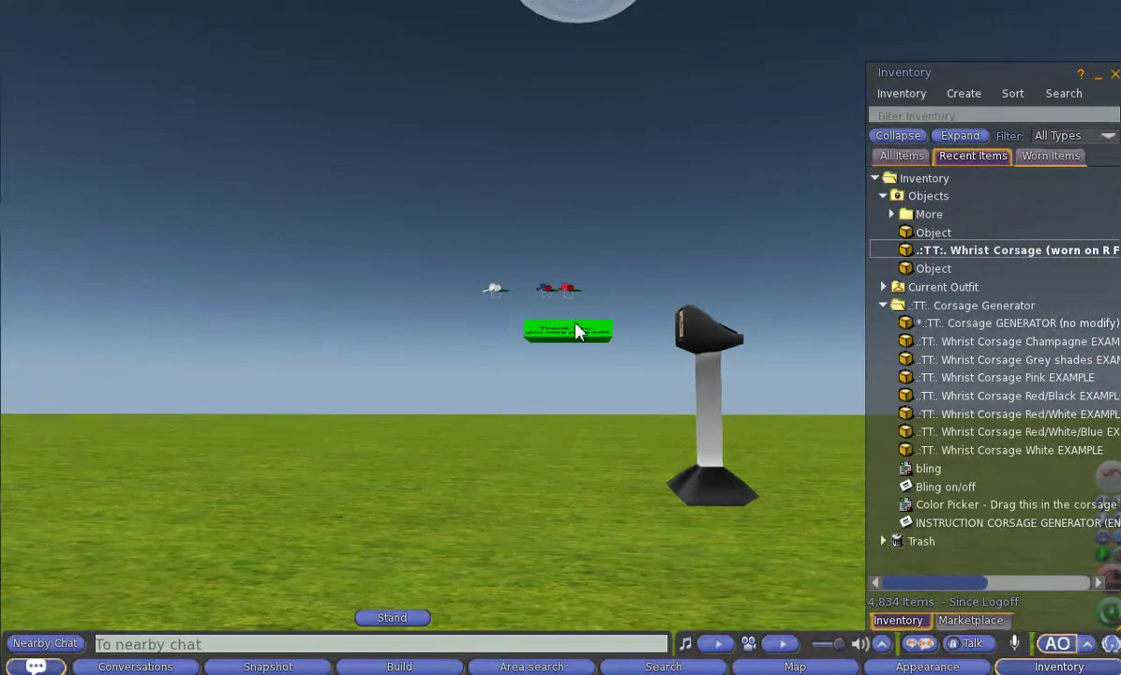
{"action": "right_click", "coordinate": [576, 331]}
{"action": "left_click", "coordinate": [622, 370]}
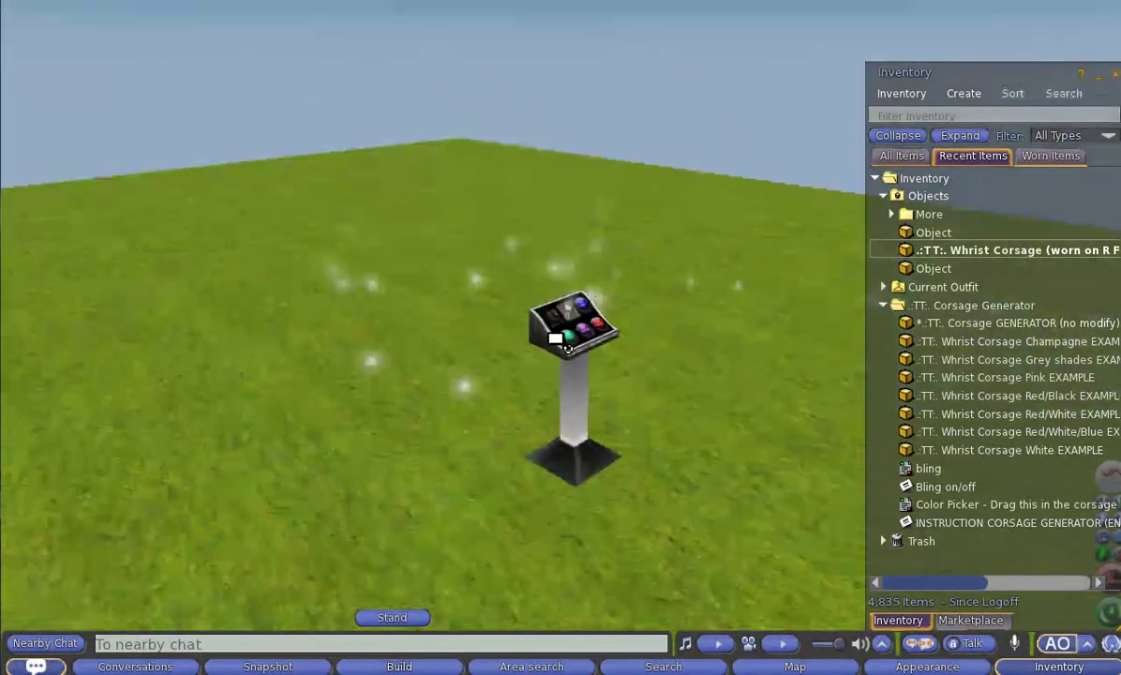
Step: Start the Object Generator with Go, reset it, and allow it to link and delink from other objects
{"action": "left_click_drag", "start_coordinate": [560, 341], "coordinate": [565, 335]}
{"action": "scroll", "coordinate": [562, 339], "scroll_direction": "up", "scroll_amount": 4}
{"action": "left_click", "coordinate": [530, 351]}
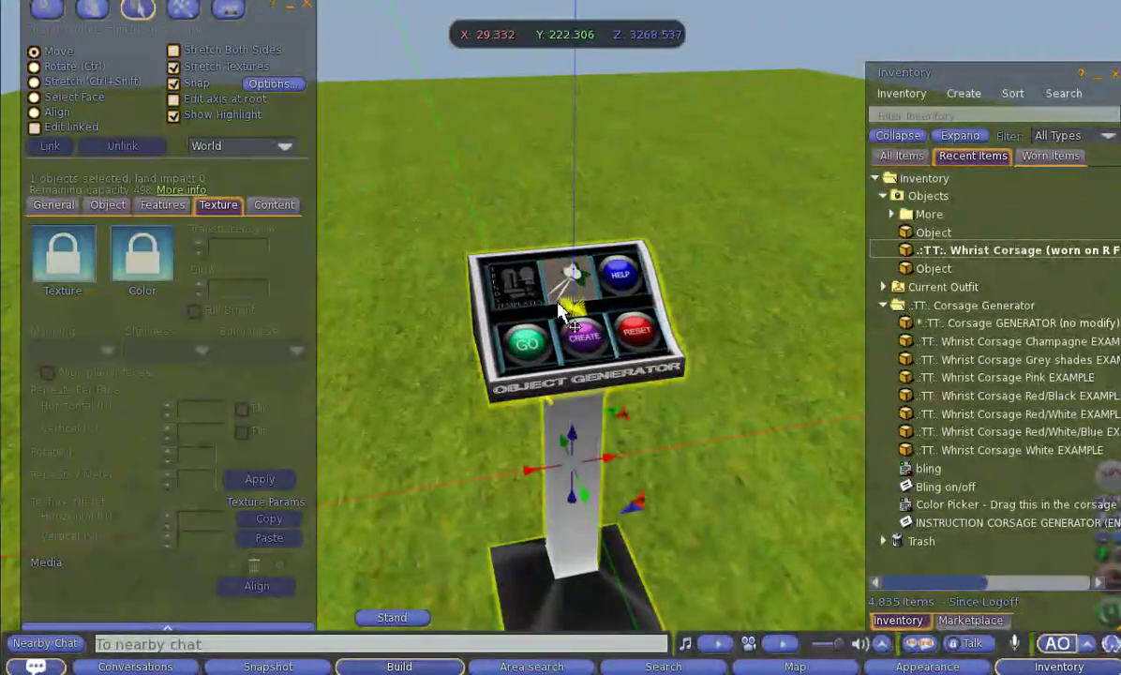
{"action": "left_click", "coordinate": [303, 9]}
{"action": "left_click", "coordinate": [529, 345]}
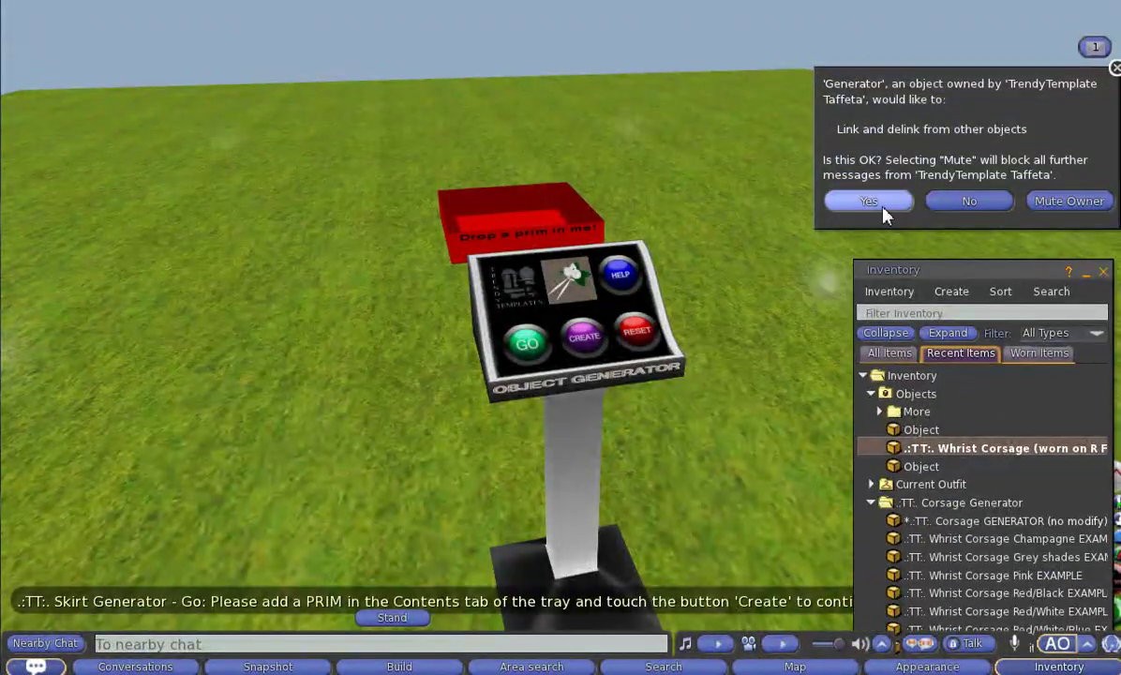
{"action": "left_click", "coordinate": [876, 200]}
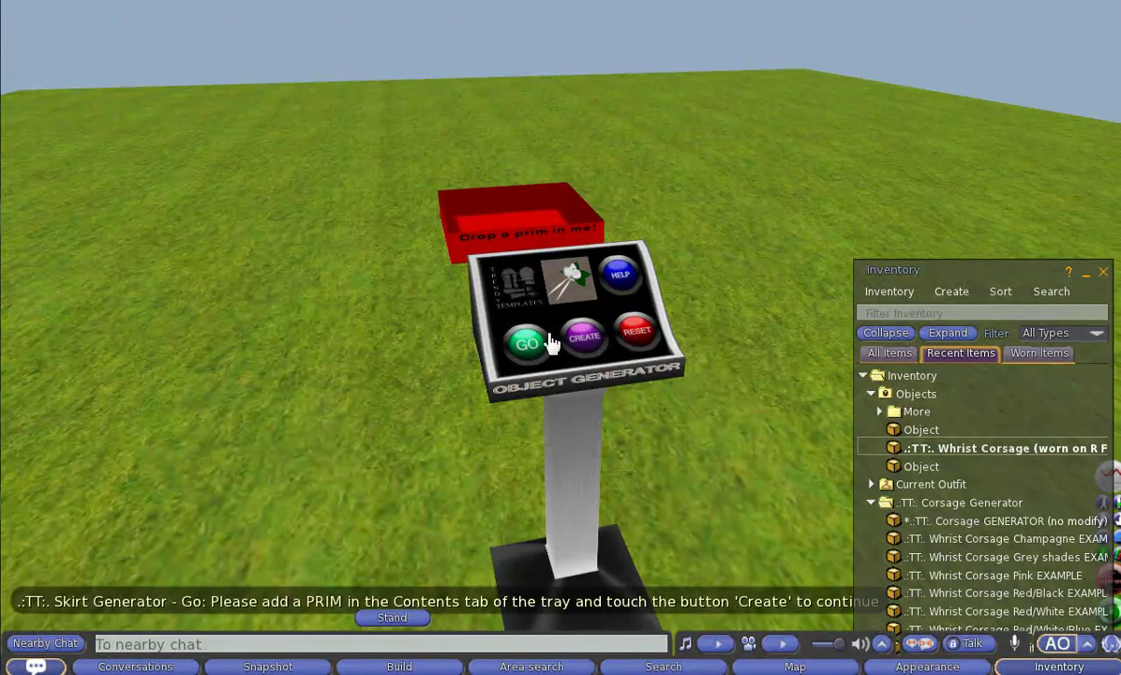
{"action": "left_click", "coordinate": [636, 335]}
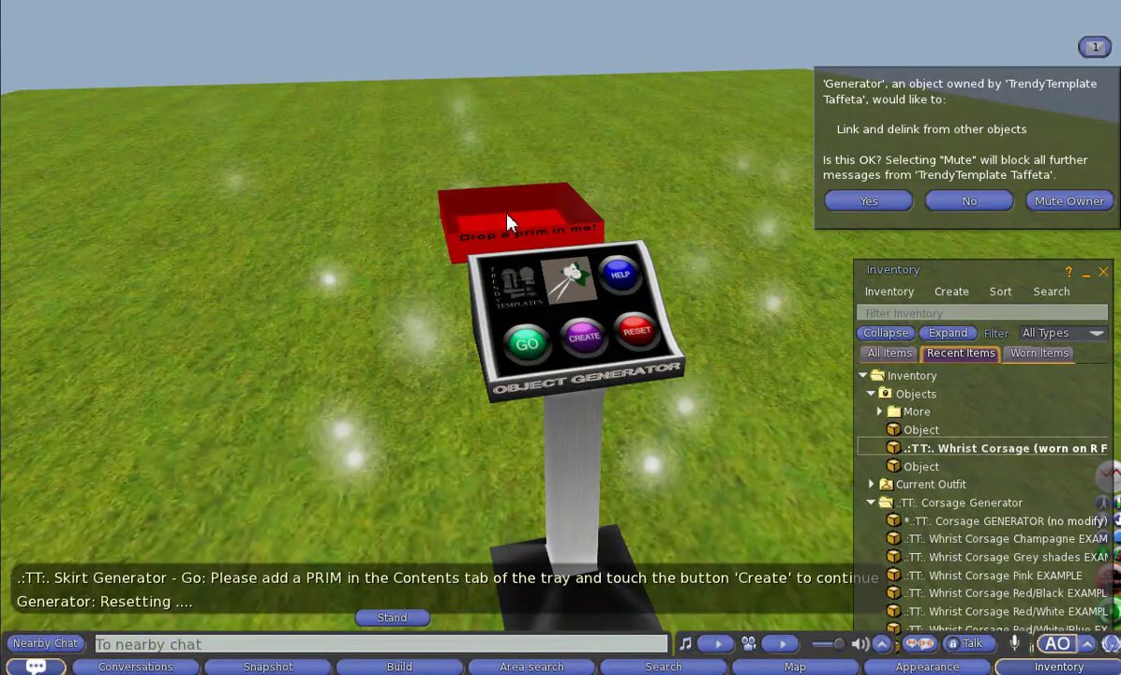
{"action": "left_click", "coordinate": [869, 201]}
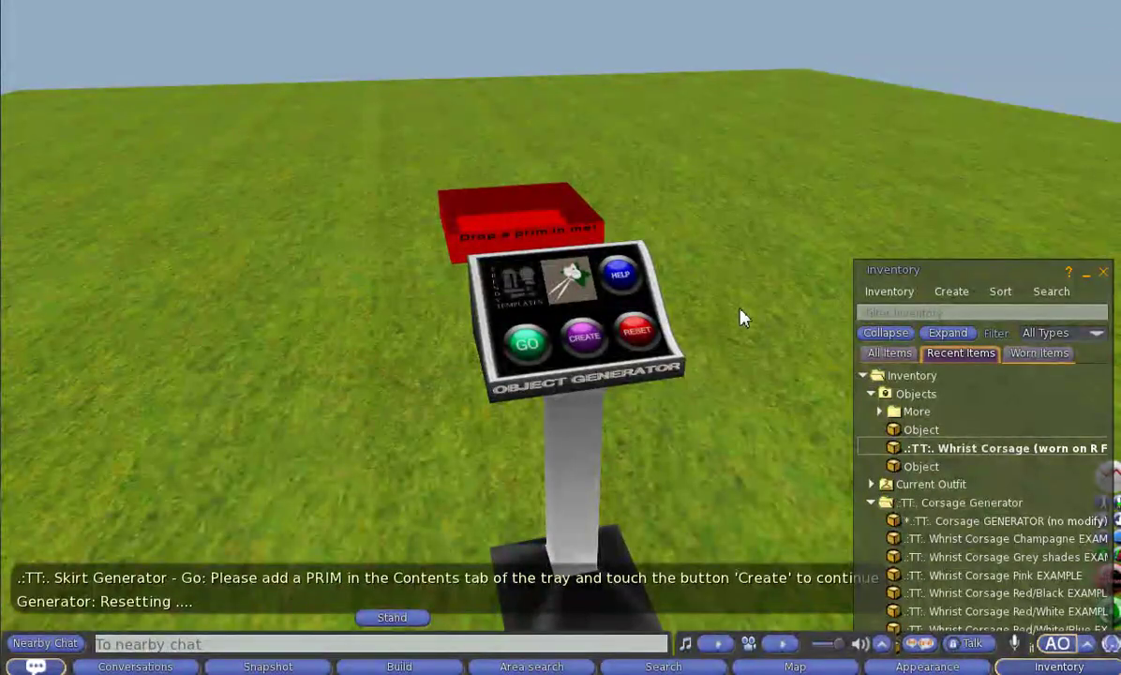
Step: Put the light blue box from the inventory into the red tray's contents and finish editing the tray
{"action": "right_click", "coordinate": [524, 205]}
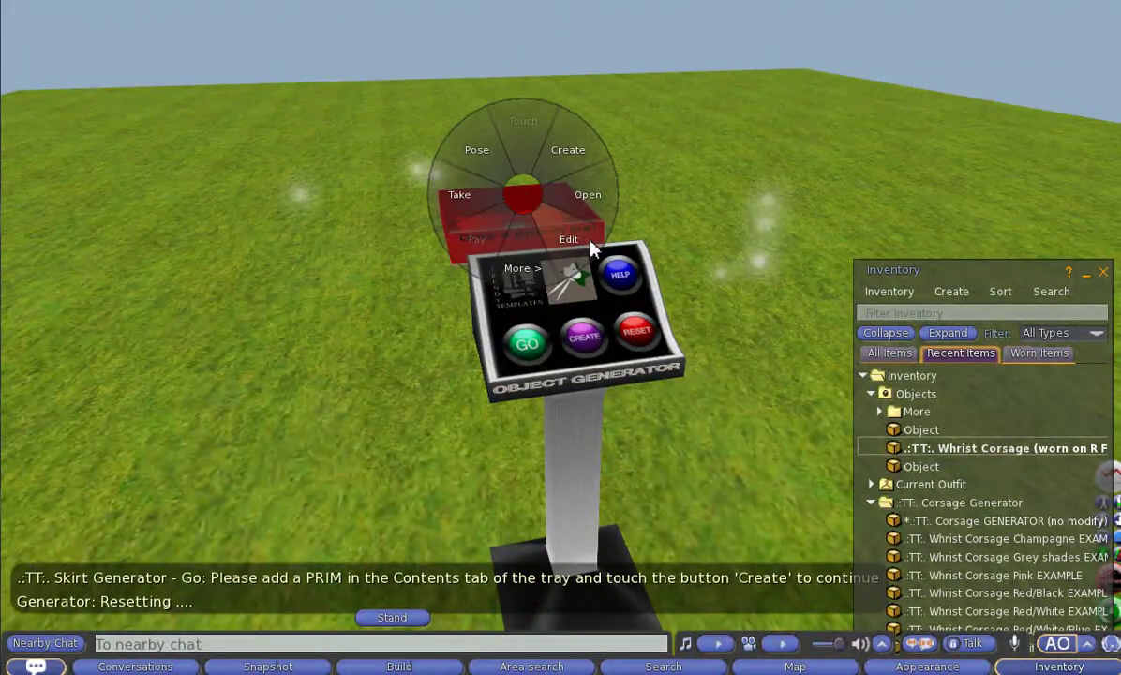
{"action": "left_click", "coordinate": [586, 247]}
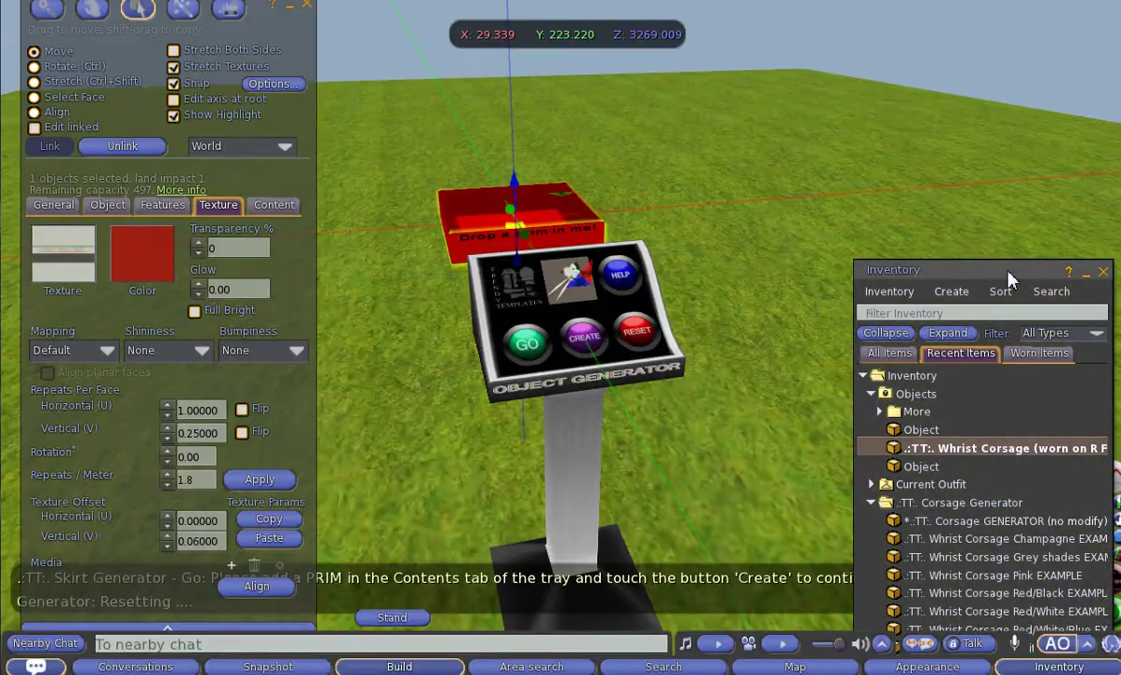
{"action": "left_click_drag", "start_coordinate": [1008, 281], "coordinate": [1019, 106]}
{"action": "left_click", "coordinate": [254, 204]}
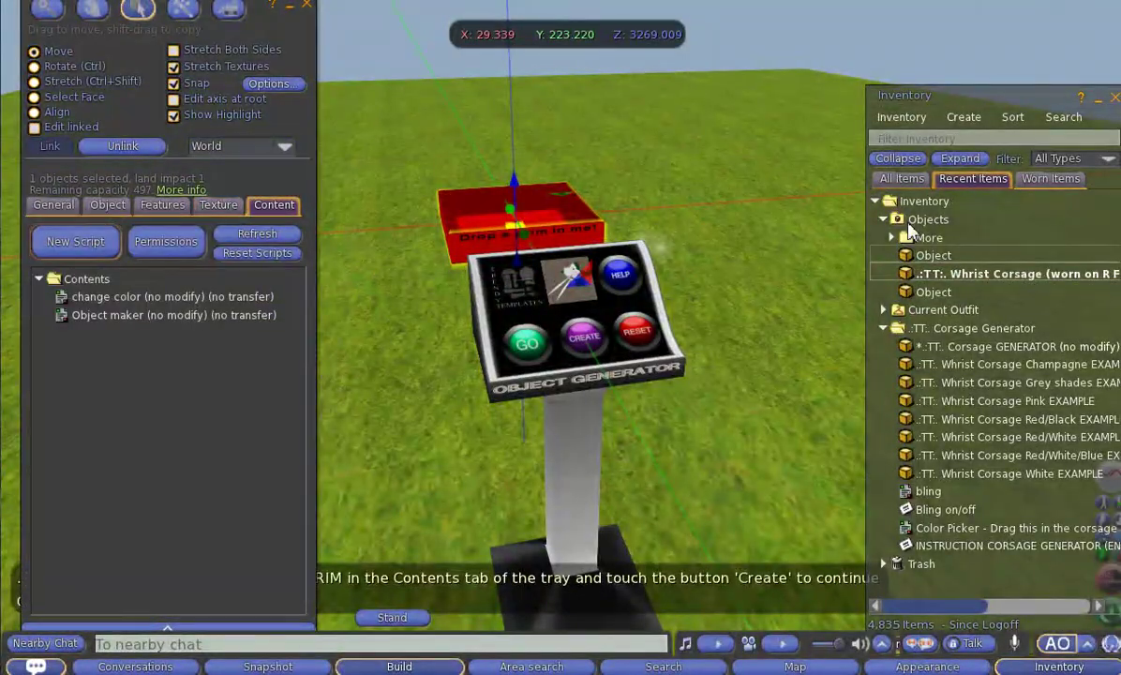
{"action": "left_click", "coordinate": [916, 258]}
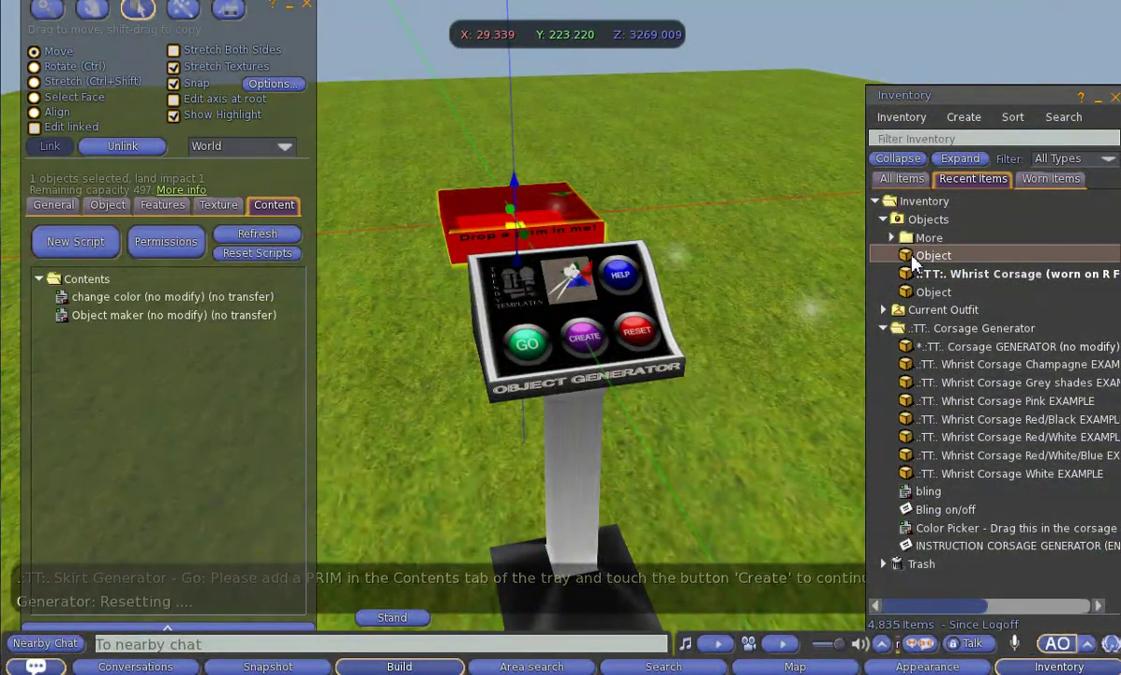
{"action": "left_click_drag", "start_coordinate": [914, 259], "coordinate": [286, 369]}
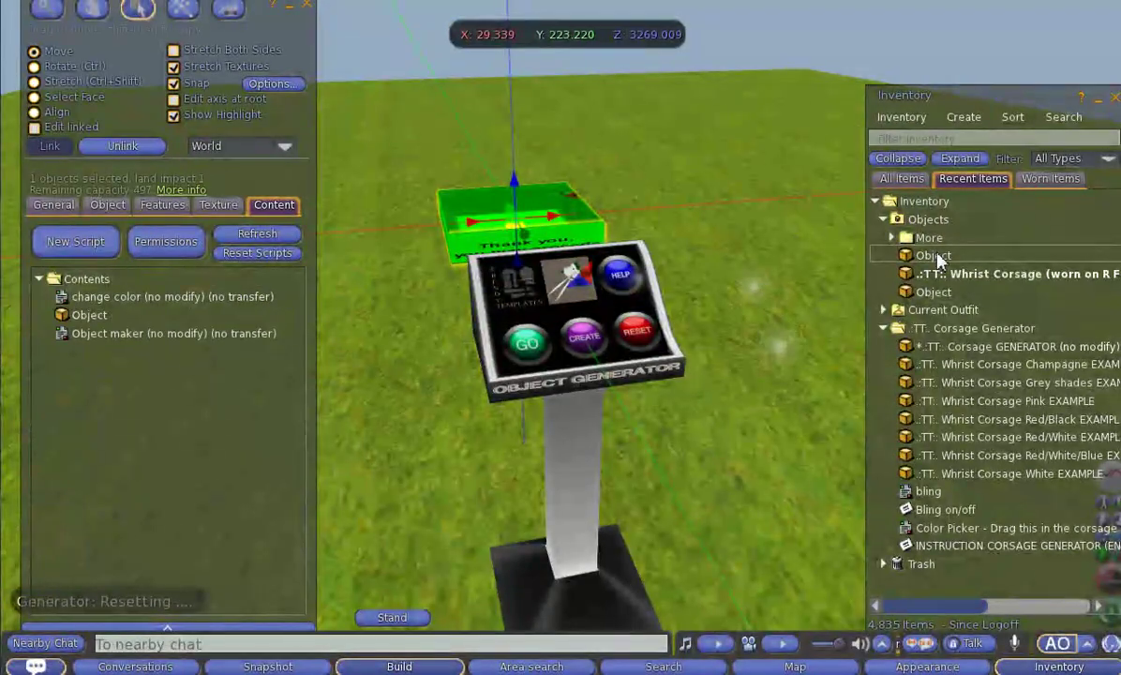
{"action": "left_click", "coordinate": [308, 9]}
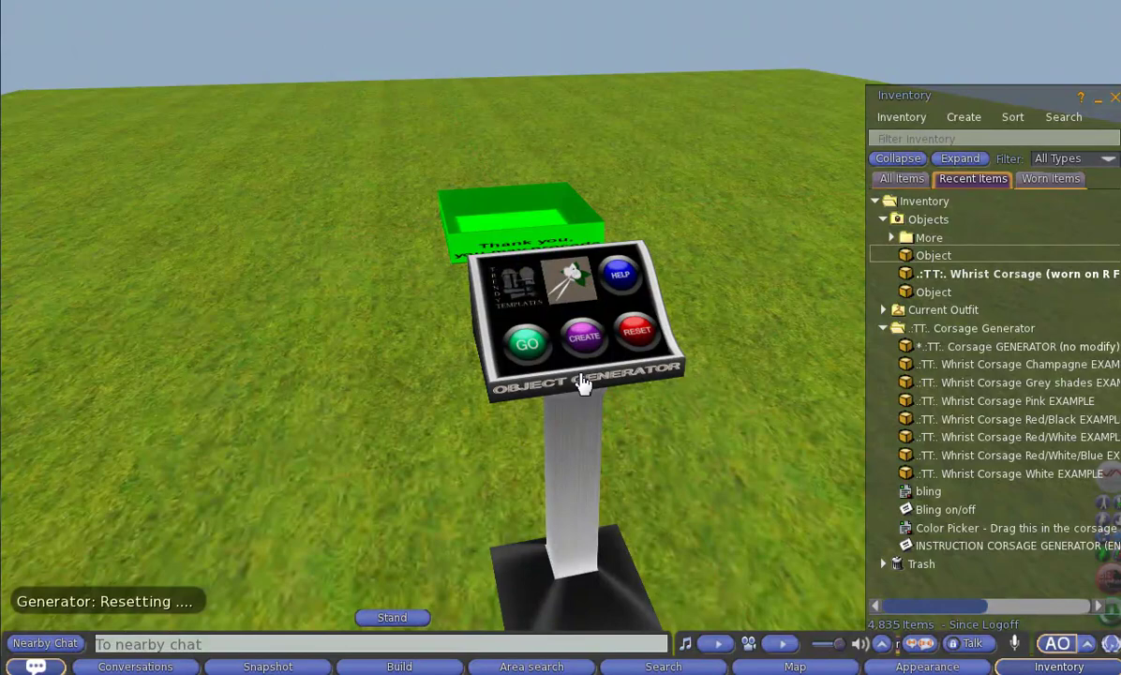
Step: Generate the light blue corsage from the loaded tray and make two copies of it in a row across the tray
{"action": "left_click_drag", "start_coordinate": [496, 270], "coordinate": [573, 340]}
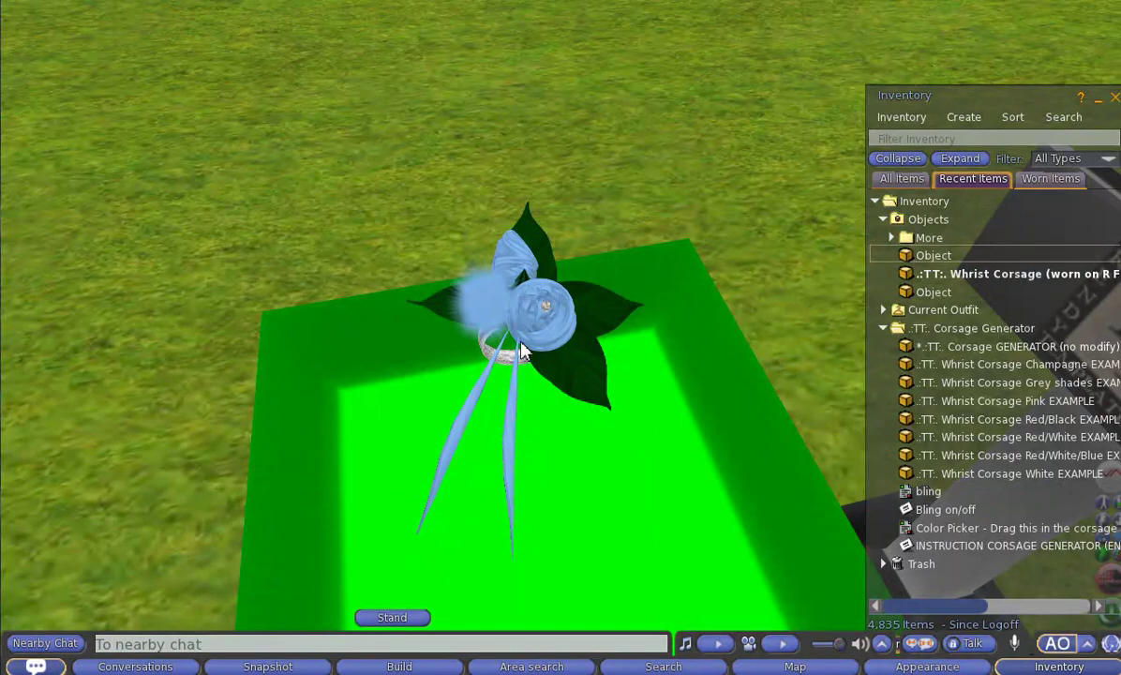
{"action": "right_click", "coordinate": [524, 321]}
{"action": "left_click", "coordinate": [553, 366]}
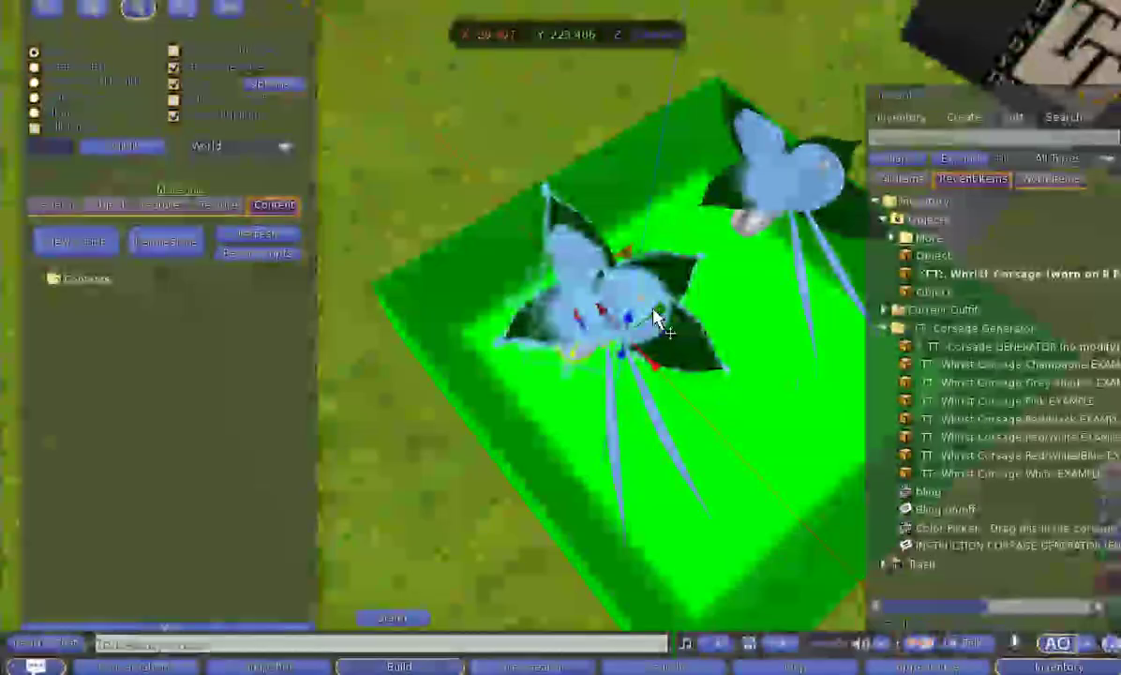
{"action": "left_click_drag", "start_coordinate": [656, 311], "coordinate": [354, 413]}
{"action": "left_click_drag", "start_coordinate": [546, 390], "coordinate": [453, 454]}
{"action": "left_click_drag", "start_coordinate": [588, 314], "coordinate": [567, 345]}
{"action": "left_click", "coordinate": [567, 345]}
{"action": "scroll", "coordinate": [567, 345], "scroll_direction": "down", "scroll_amount": 5}
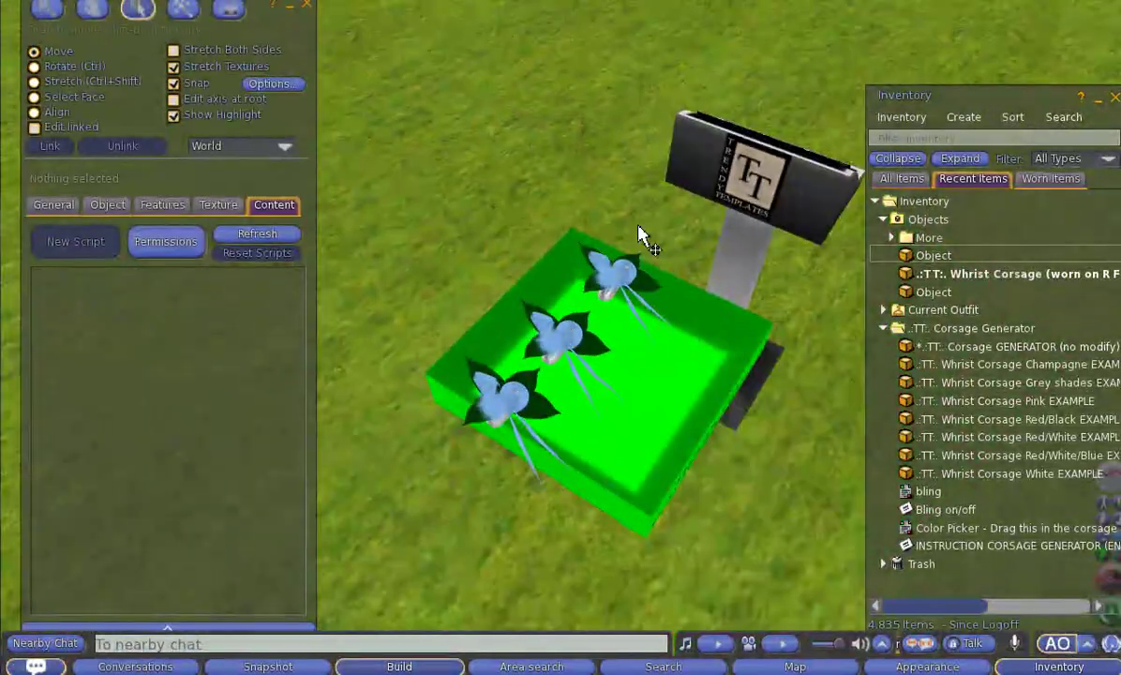
Step: Select the middle light blue corsage for editing and turn on highlighting of transparent surfaces
{"action": "left_click_drag", "start_coordinate": [830, 71], "coordinate": [567, 337]}
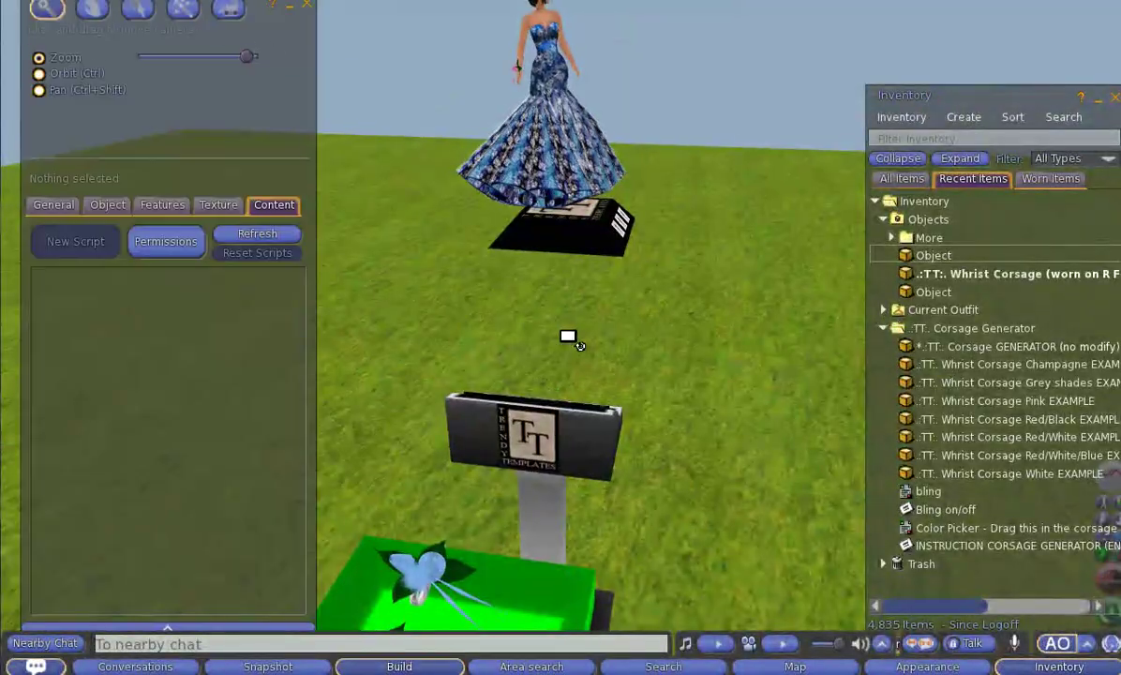
{"action": "key", "text": "ctrl+2"}
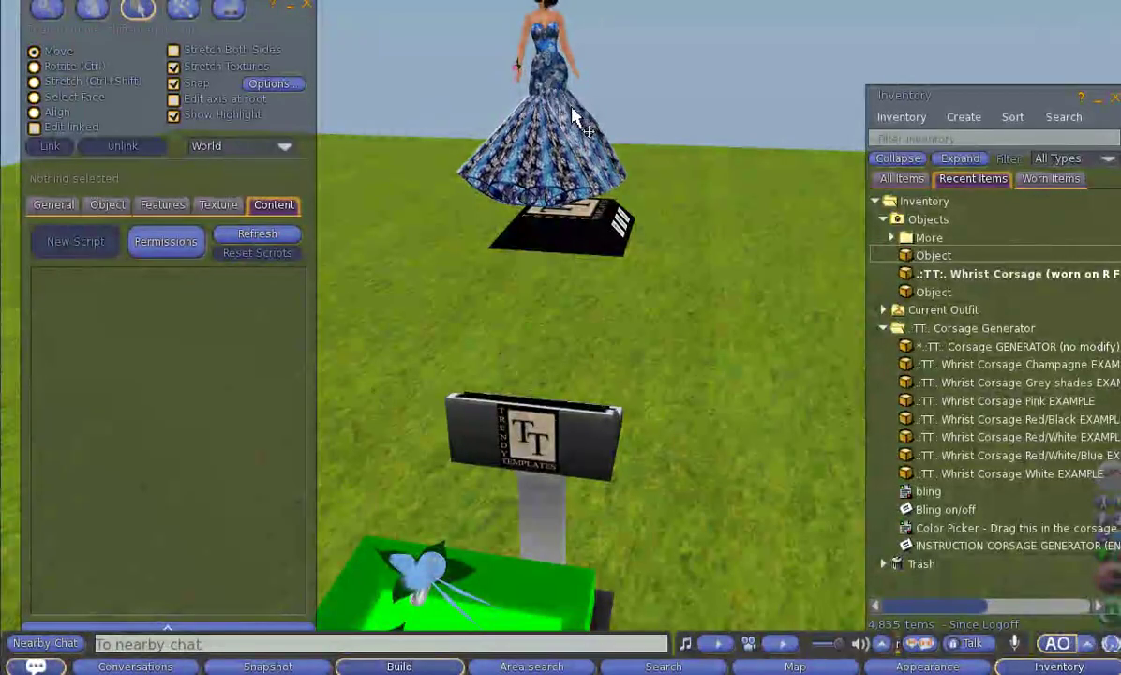
{"action": "scroll", "coordinate": [520, 335], "scroll_direction": "down", "scroll_amount": 5}
{"action": "key", "text": "ctrl+1"}
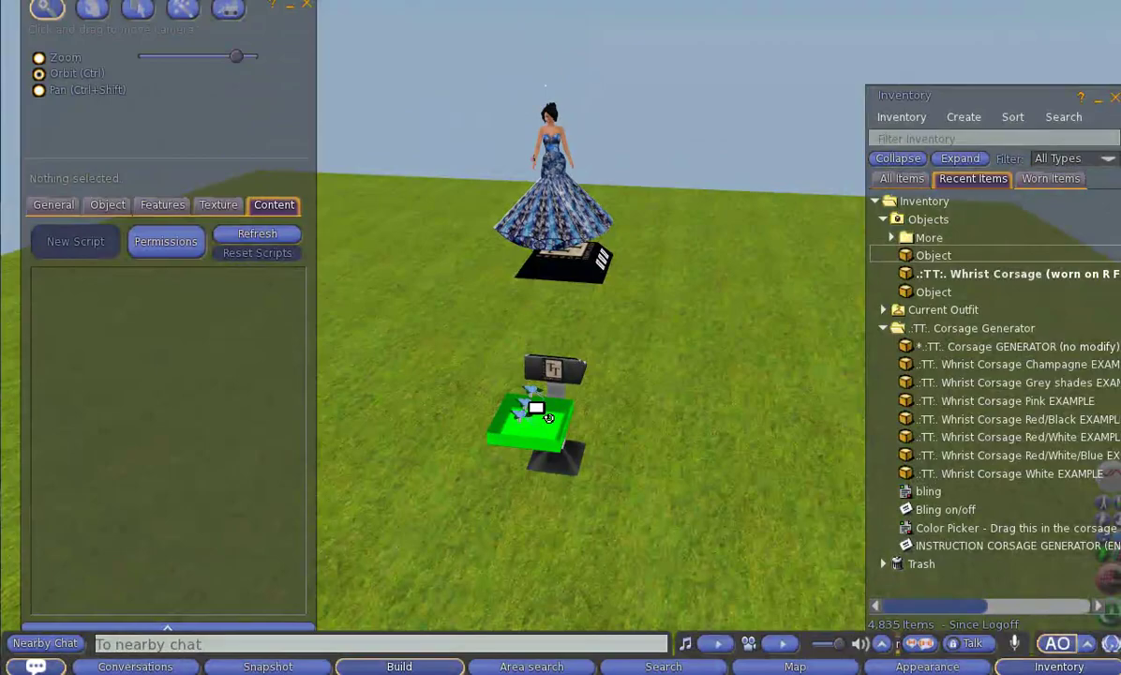
{"action": "left_click_drag", "start_coordinate": [488, 405], "coordinate": [560, 353]}
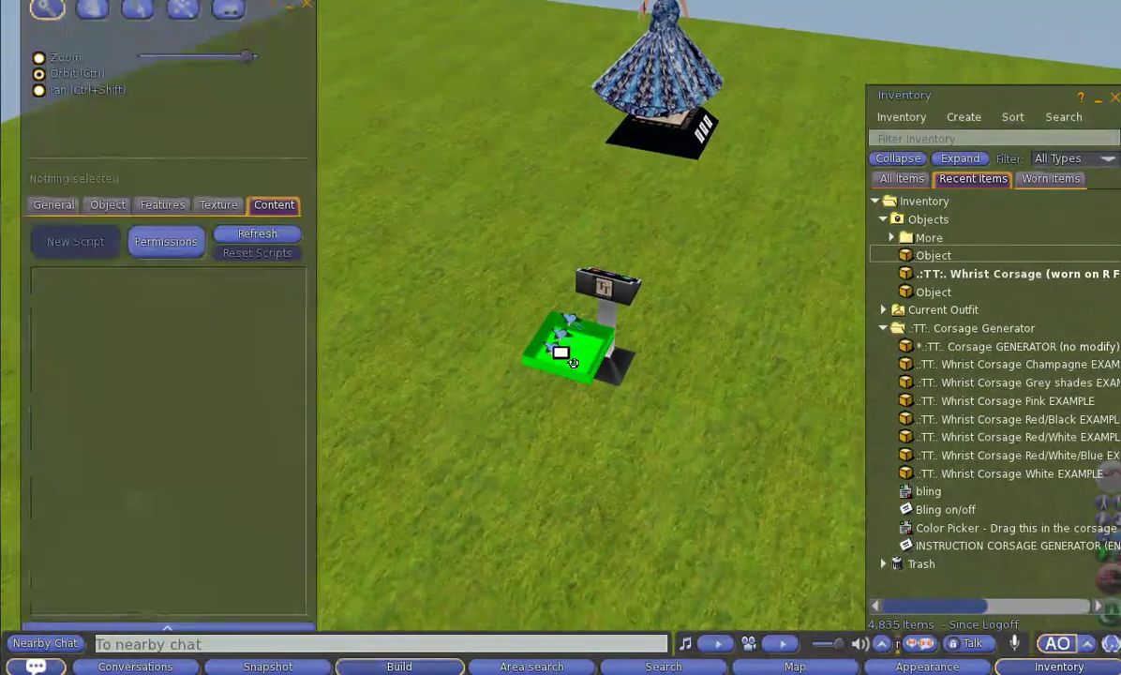
{"action": "scroll", "coordinate": [560, 356], "scroll_direction": "up", "scroll_amount": 6}
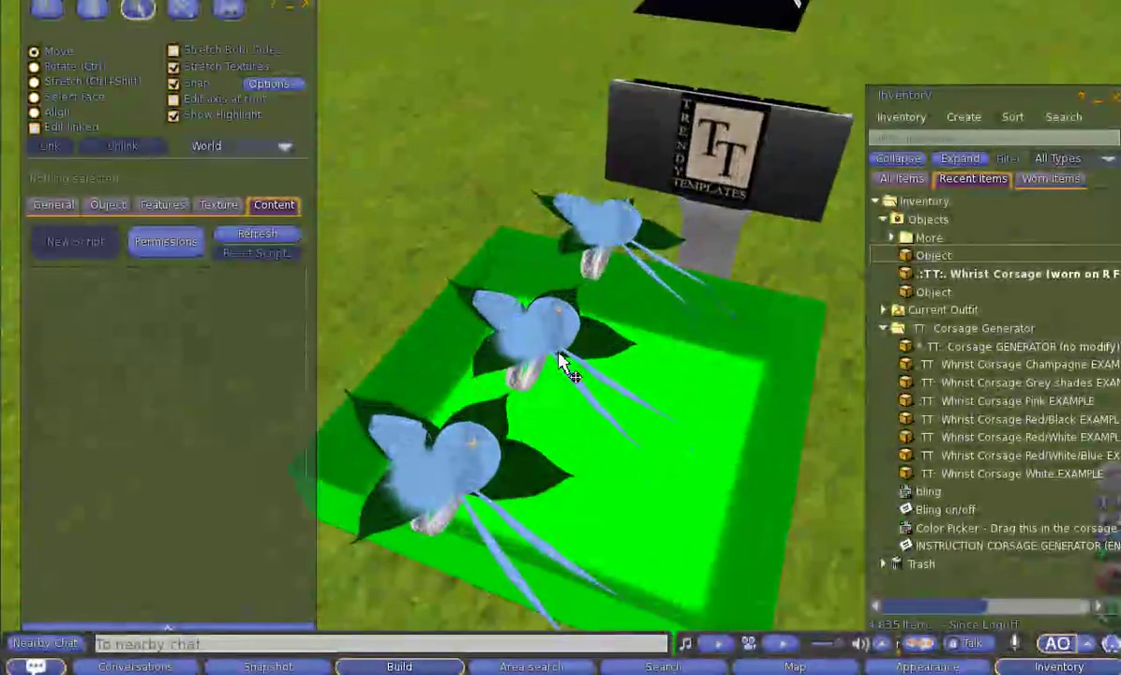
{"action": "scroll", "coordinate": [559, 363], "scroll_direction": "up", "scroll_amount": 4}
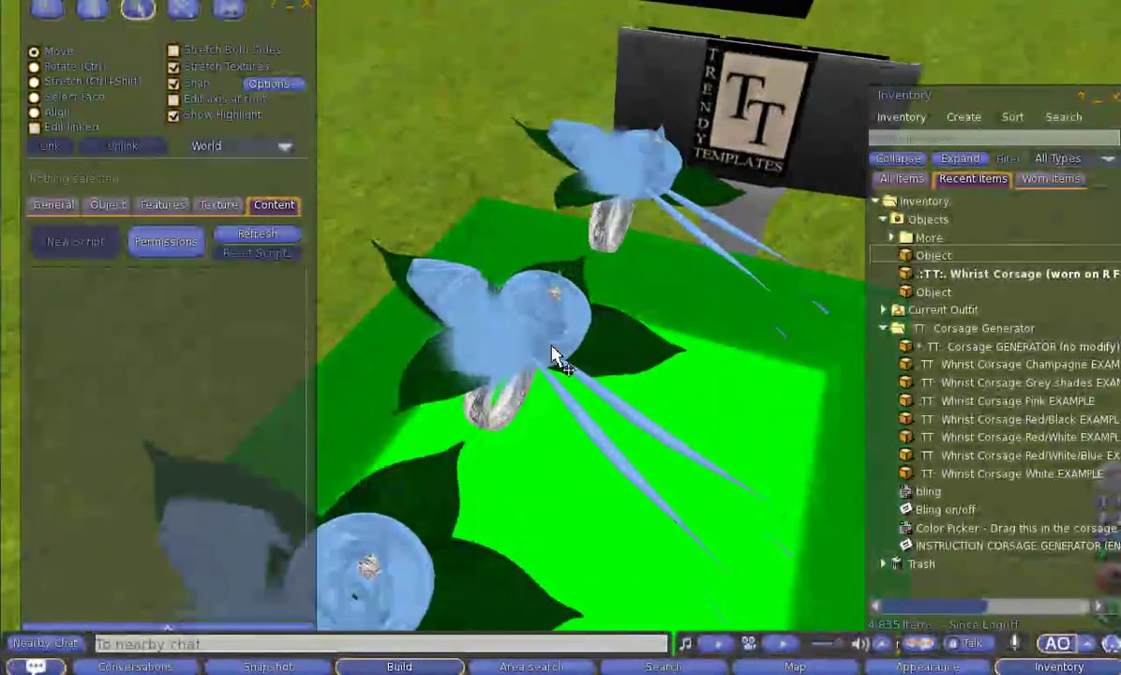
{"action": "left_click", "coordinate": [539, 336]}
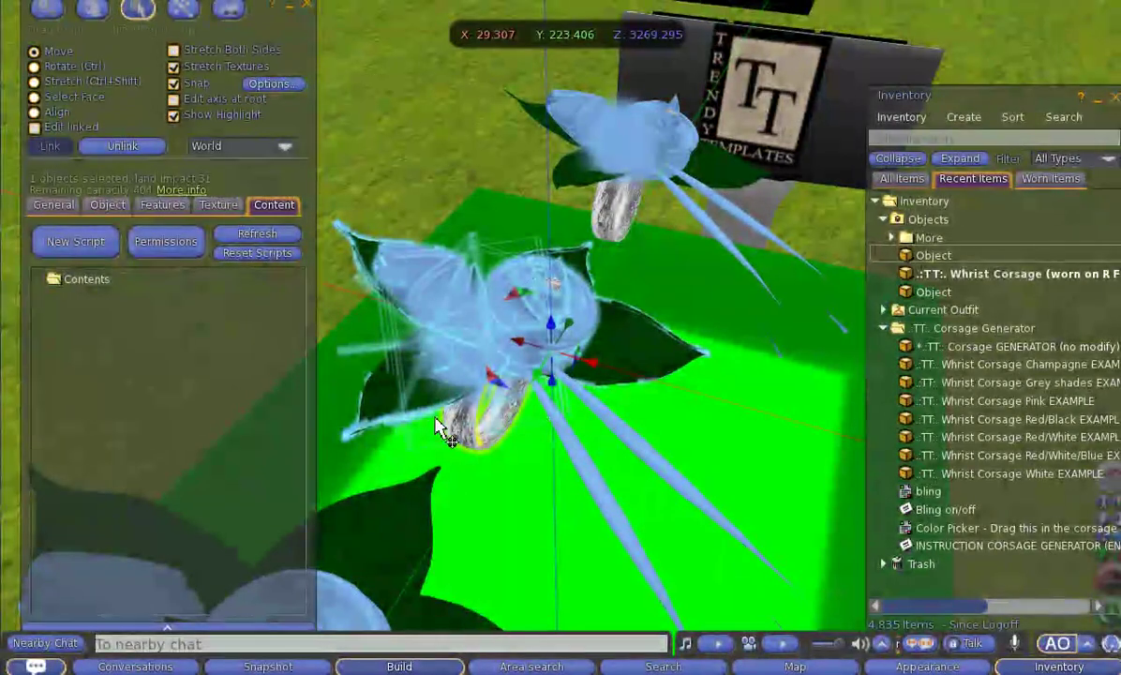
{"action": "key", "text": "ctrl+alt+t"}
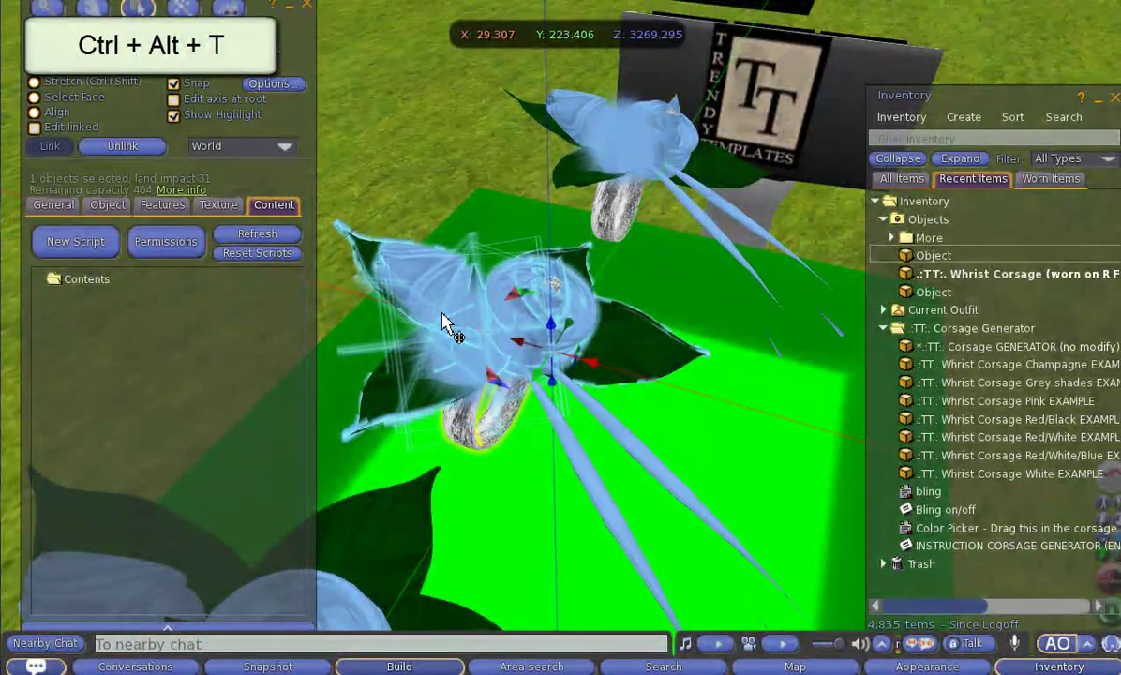
{"action": "key", "text": "ctrl+alt+t"}
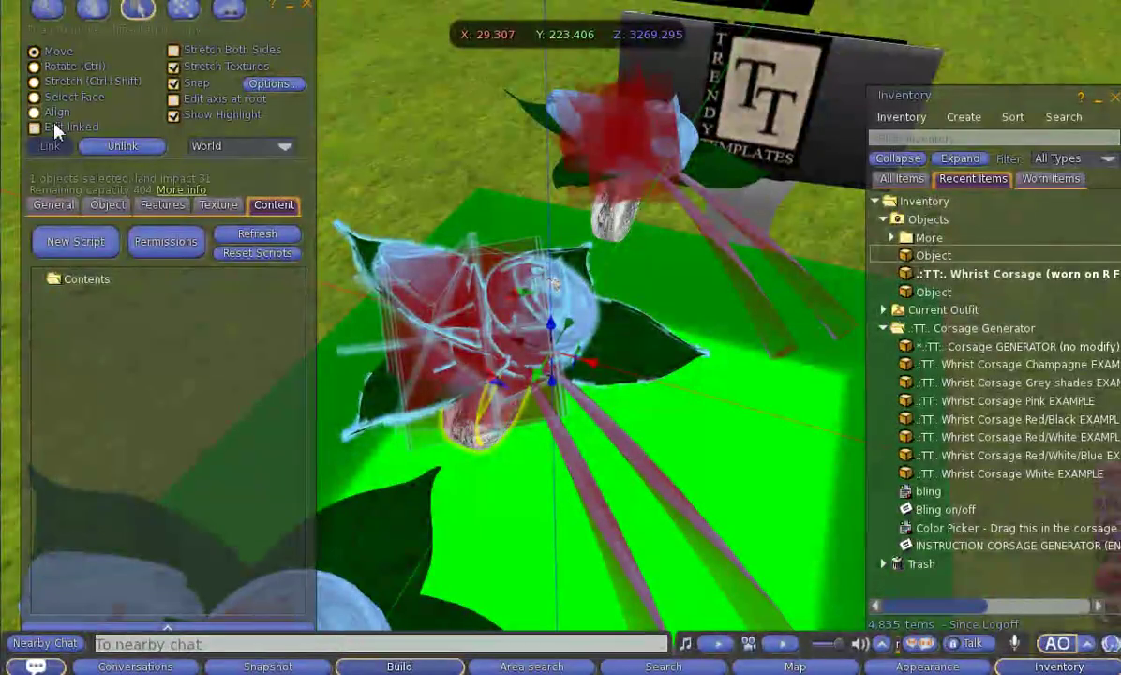
Step: Enable editing of linked parts and select together all the transparent petal pieces of the middle corsage's fluffy flower
{"action": "left_click", "coordinate": [47, 127]}
{"action": "scroll", "coordinate": [463, 281], "scroll_direction": "up", "scroll_amount": 3}
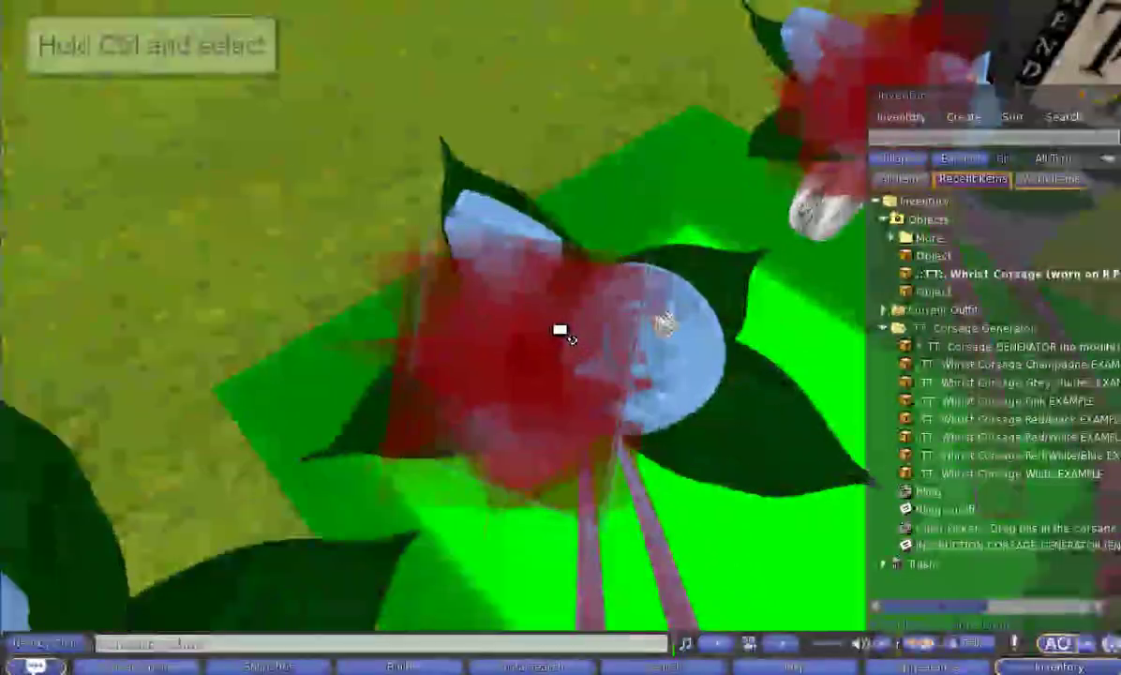
{"action": "left_click_drag", "start_coordinate": [560, 330], "coordinate": [564, 332]}
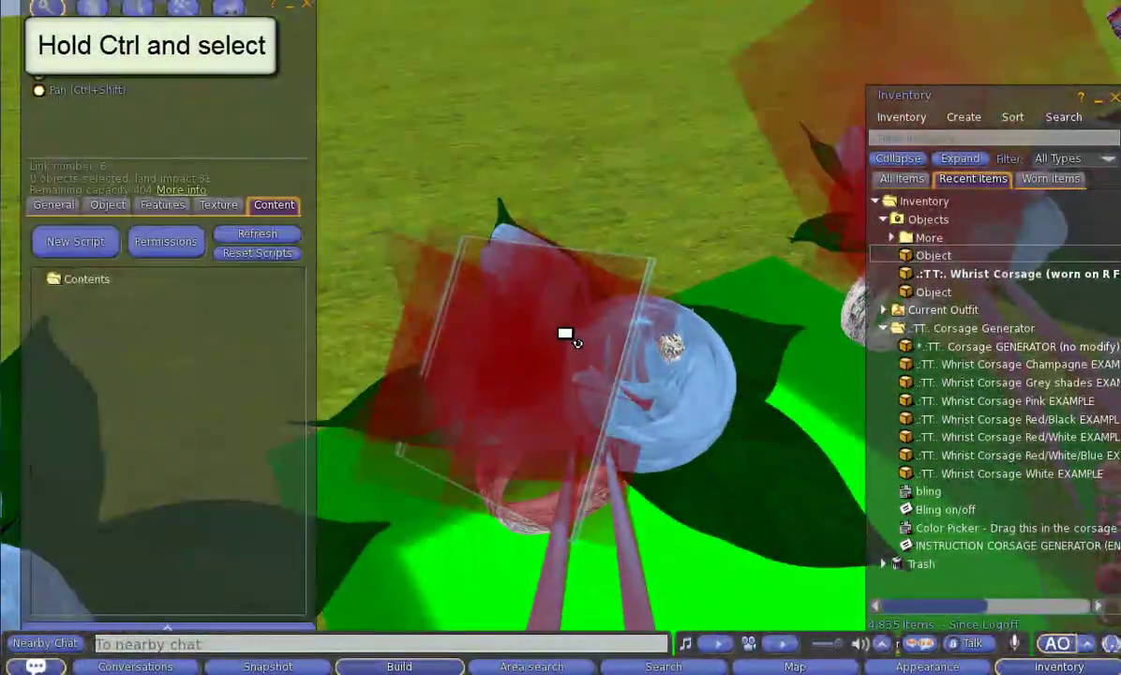
{"action": "left_click", "coordinate": [530, 235], "text": "ctrl"}
{"action": "left_click", "coordinate": [438, 250], "text": "ctrl"}
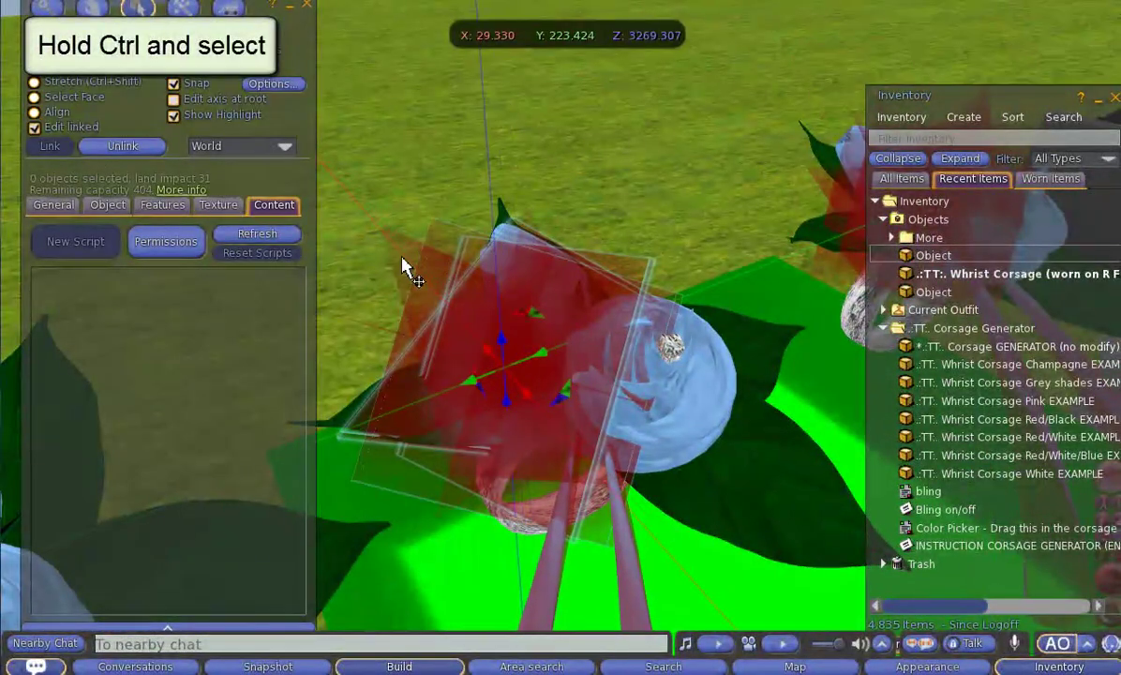
{"action": "left_click", "coordinate": [403, 259], "text": "ctrl"}
{"action": "left_click", "coordinate": [526, 267], "text": "ctrl"}
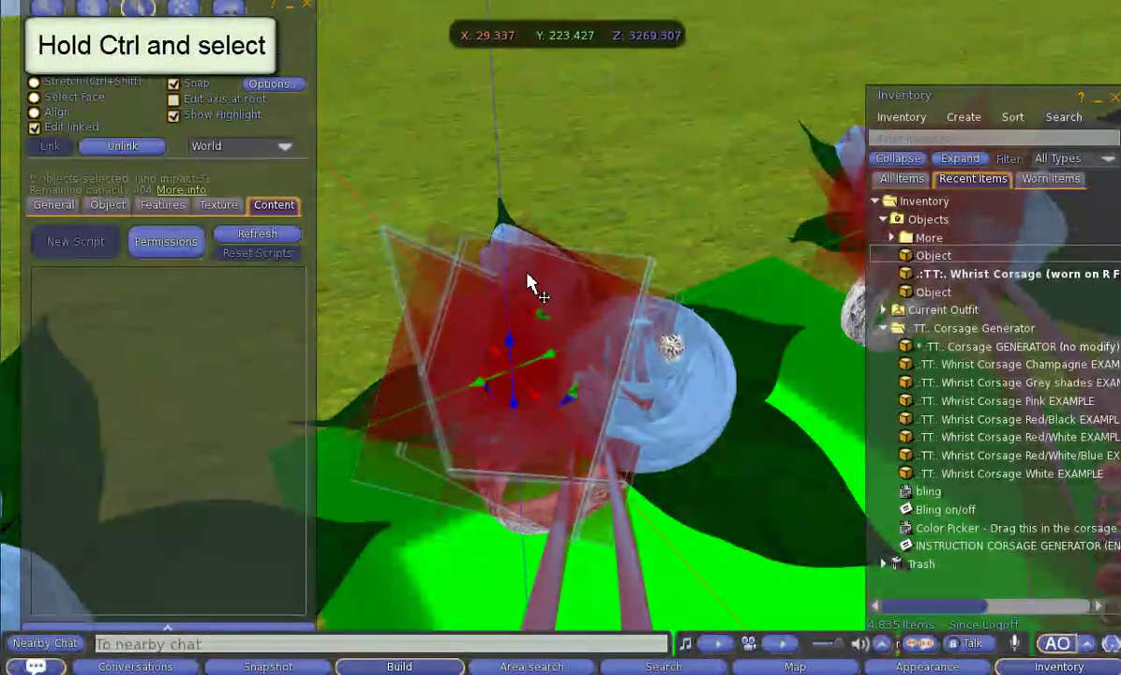
{"action": "key", "text": "Escape"}
{"action": "key", "text": "ctrl+b"}
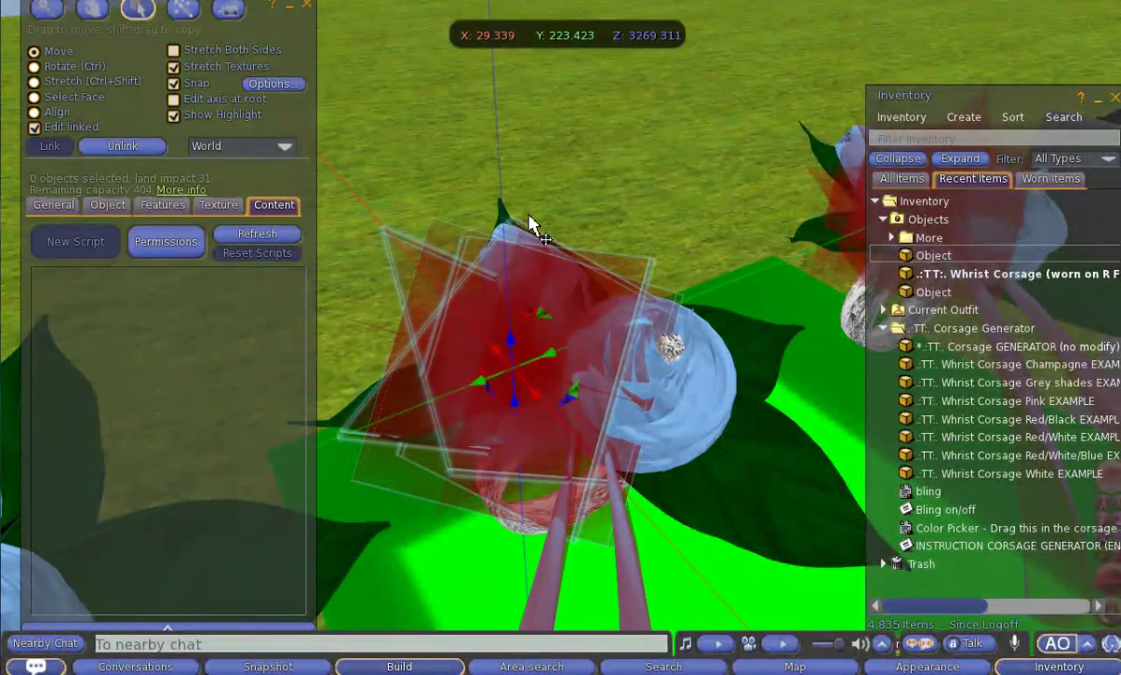
{"action": "left_click", "coordinate": [543, 321], "text": "shift"}
{"action": "left_click_drag", "start_coordinate": [559, 412], "coordinate": [576, 343]}
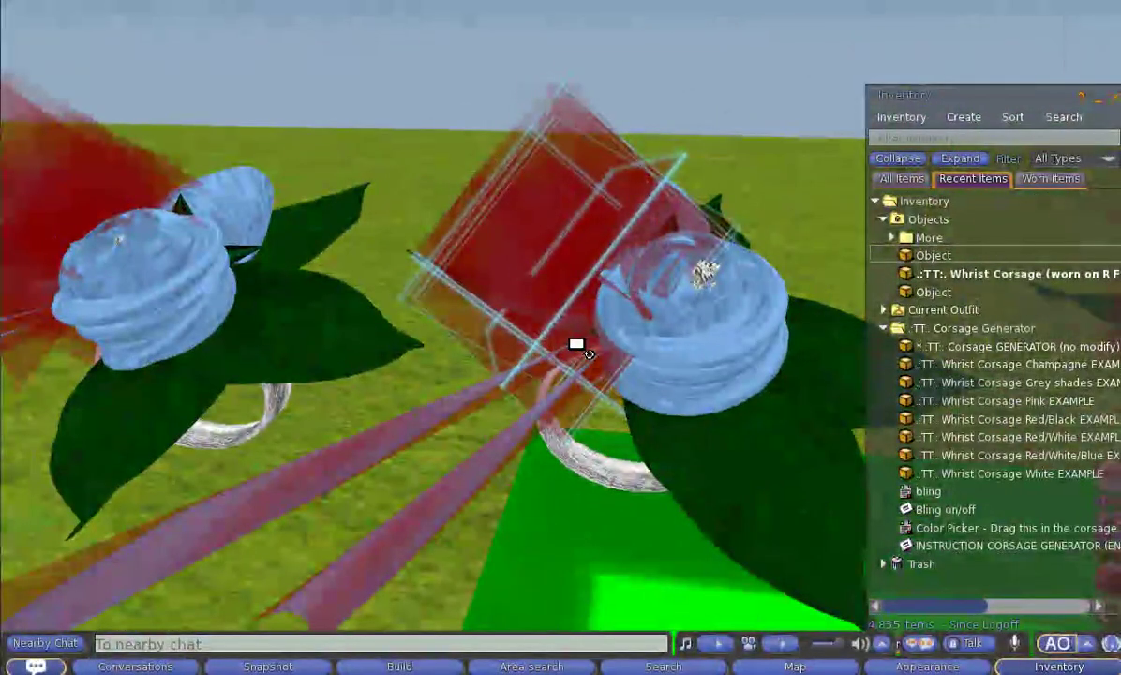
{"action": "left_click_drag", "start_coordinate": [576, 347], "coordinate": [325, 212]}
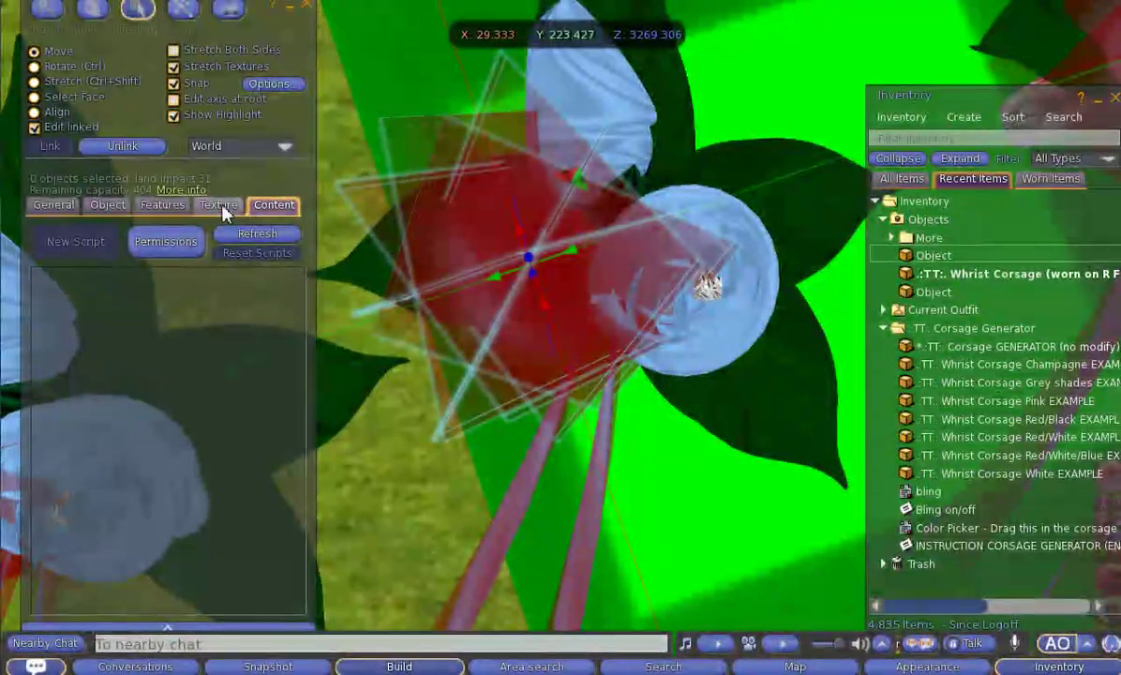
Step: Colour the selected petal pieces white, RGB 255, 255, 255, and switch off the transparency highlighting
{"action": "left_click", "coordinate": [213, 200]}
{"action": "left_click", "coordinate": [141, 260]}
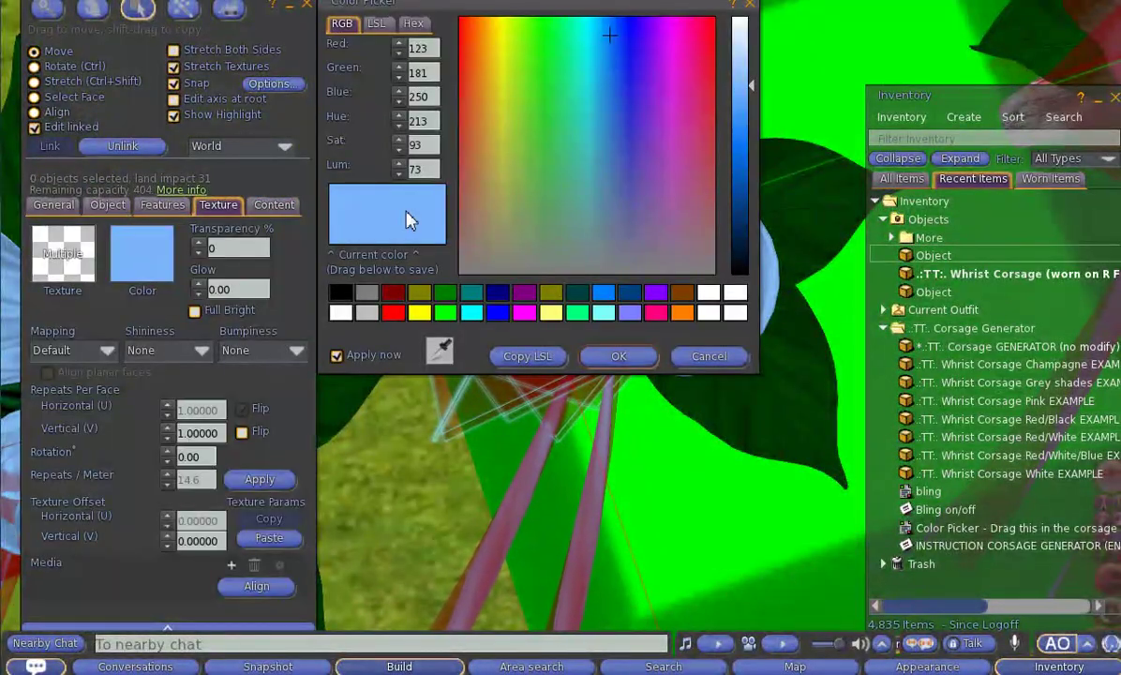
{"action": "left_click", "coordinate": [338, 312]}
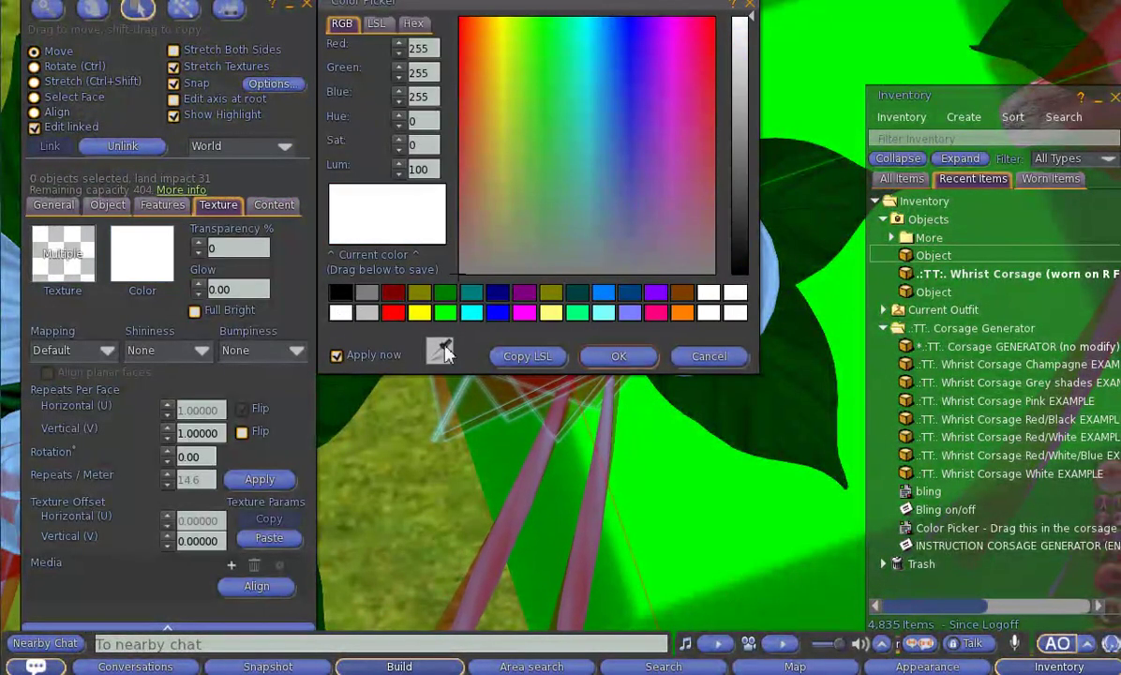
{"action": "key", "text": "ctrl+alt+t"}
{"action": "left_click", "coordinate": [609, 356]}
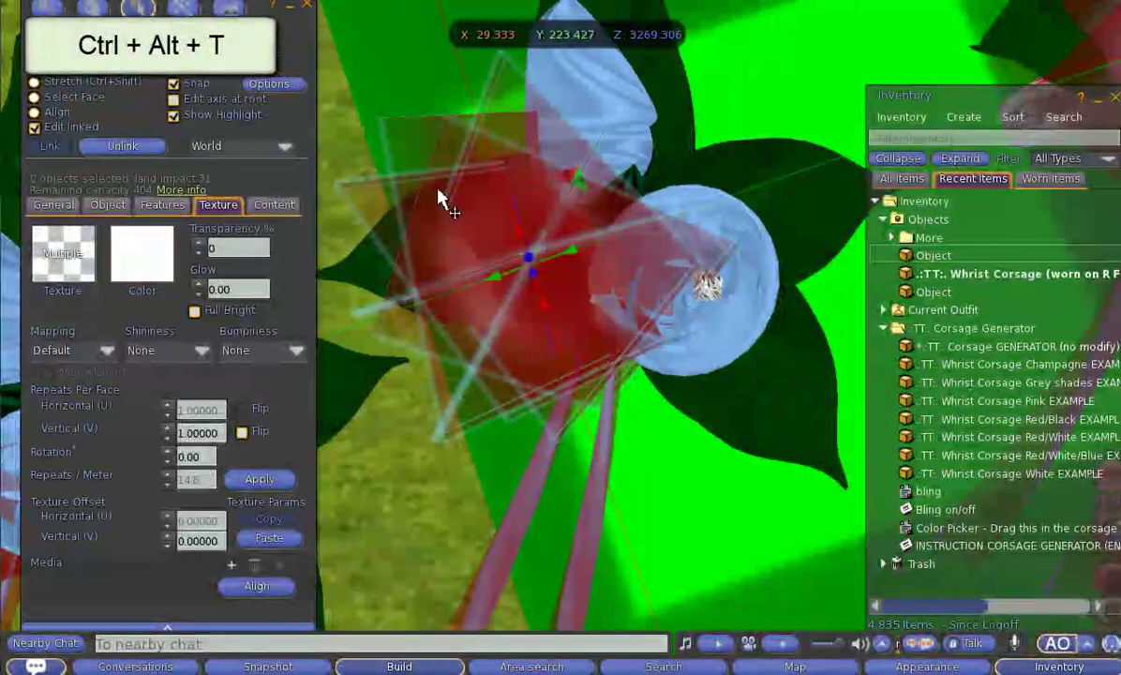
Step: Finish editing the white-flowered corsage and copy the outermost light blue corsage to extend the row away from the tray
{"action": "left_click", "coordinate": [309, 8]}
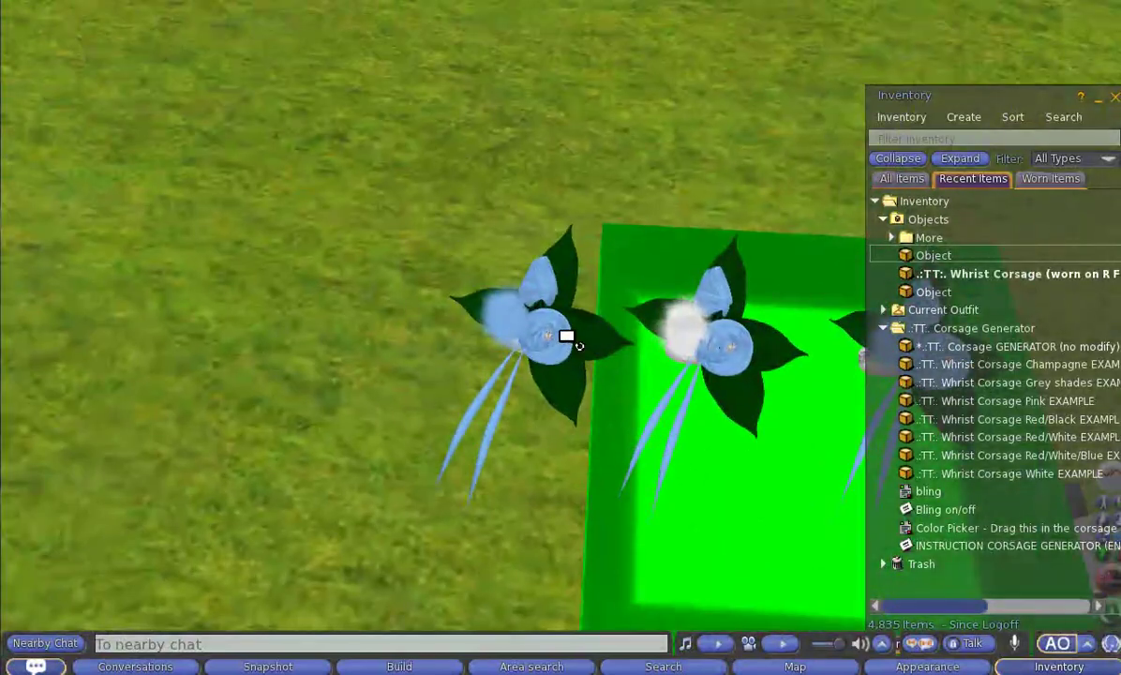
{"action": "right_click", "coordinate": [568, 339]}
{"action": "left_click", "coordinate": [574, 364]}
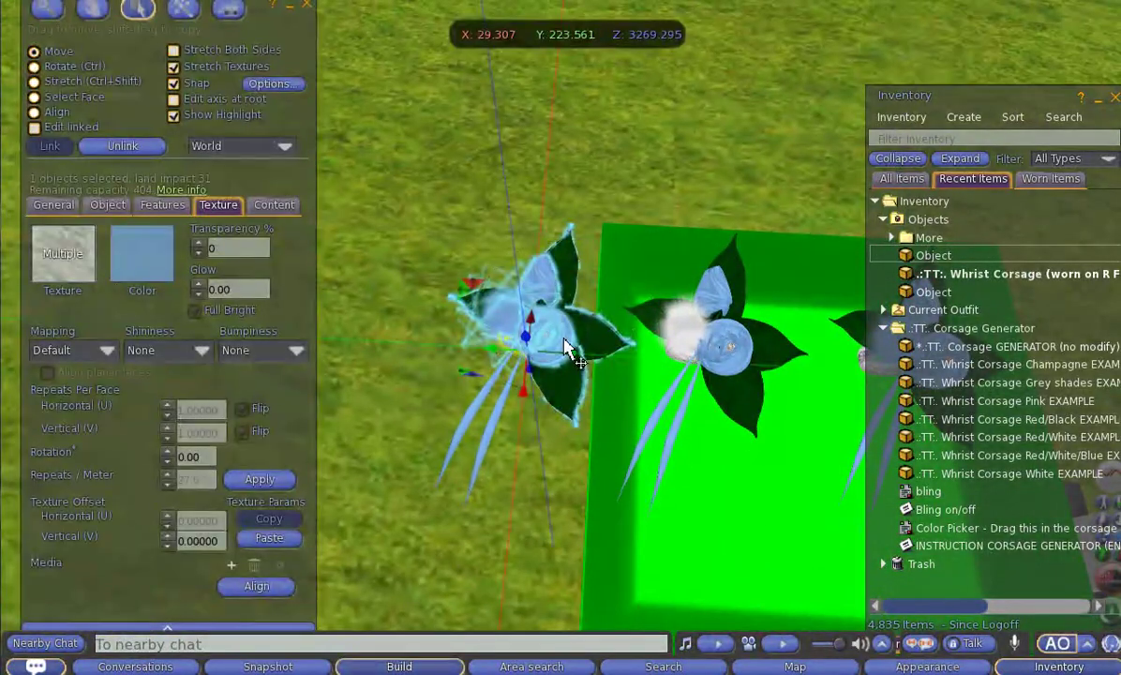
{"action": "left_click_drag", "start_coordinate": [574, 363], "coordinate": [347, 346]}
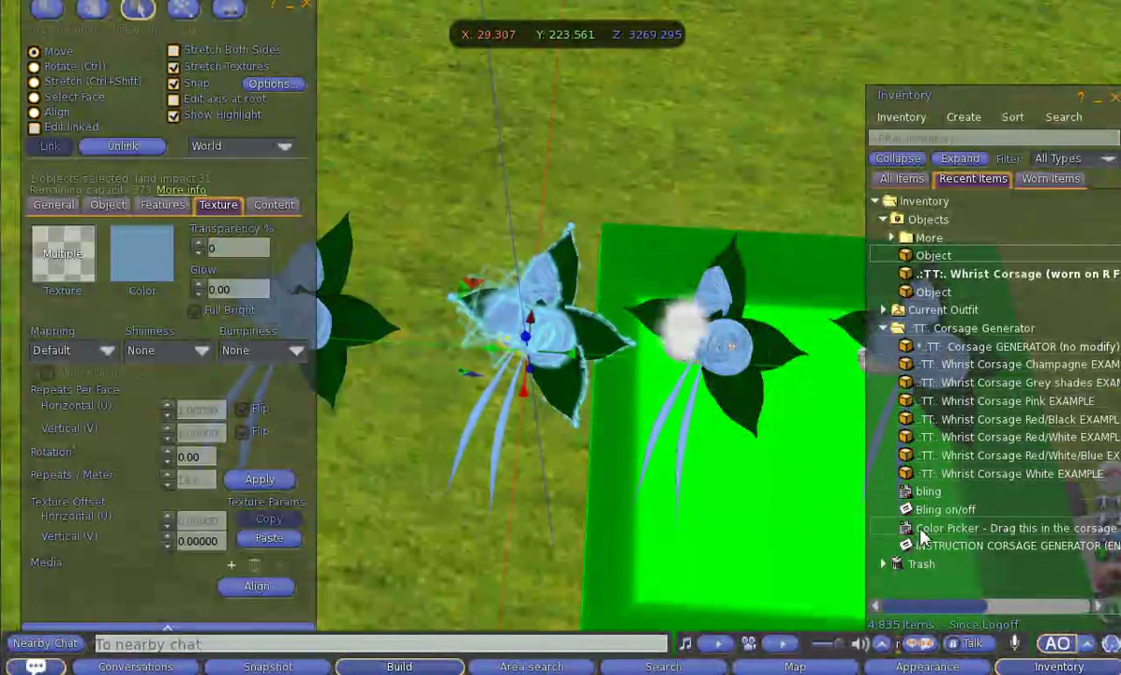
Step: Add the Color Picker script to the contents of the selected light blue corsage and choose the Red/White colour option
{"action": "left_click_drag", "start_coordinate": [920, 534], "coordinate": [268, 211]}
{"action": "left_click_drag", "start_coordinate": [210, 324], "coordinate": [206, 375]}
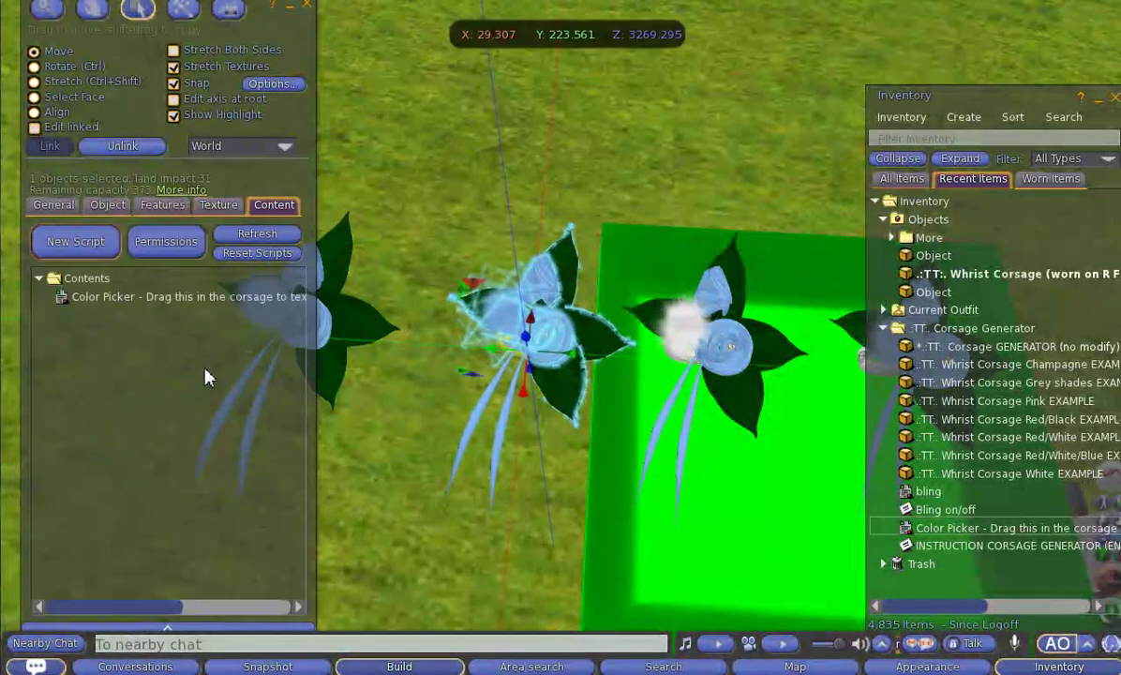
{"action": "left_click", "coordinate": [308, 8]}
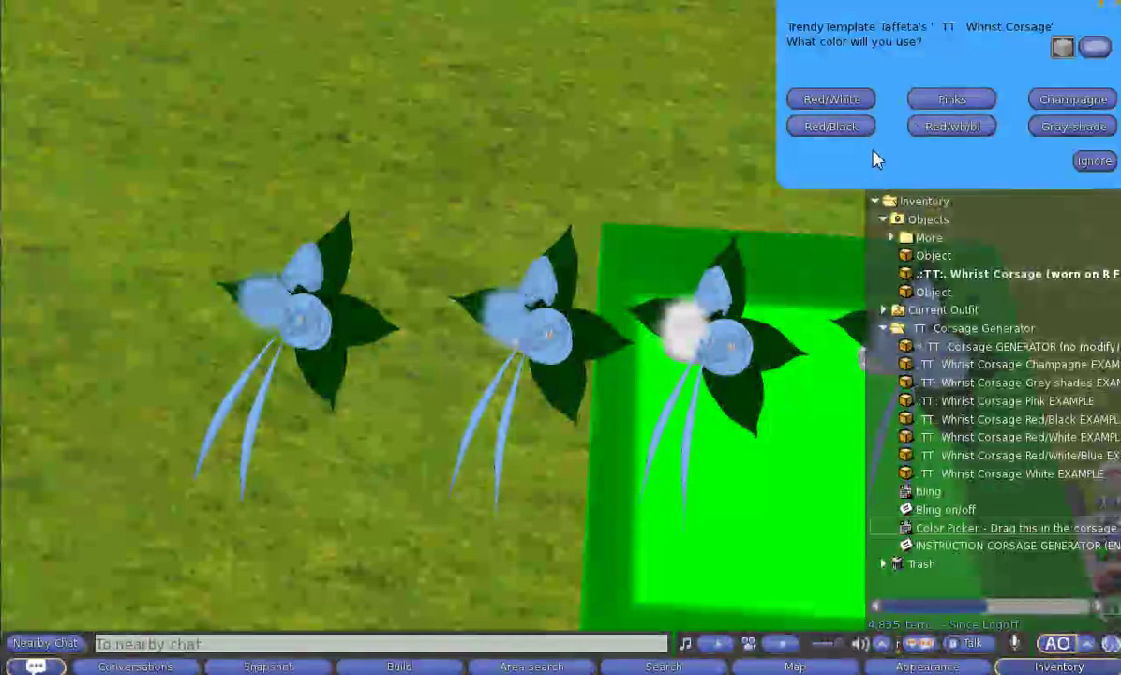
{"action": "left_click", "coordinate": [831, 100]}
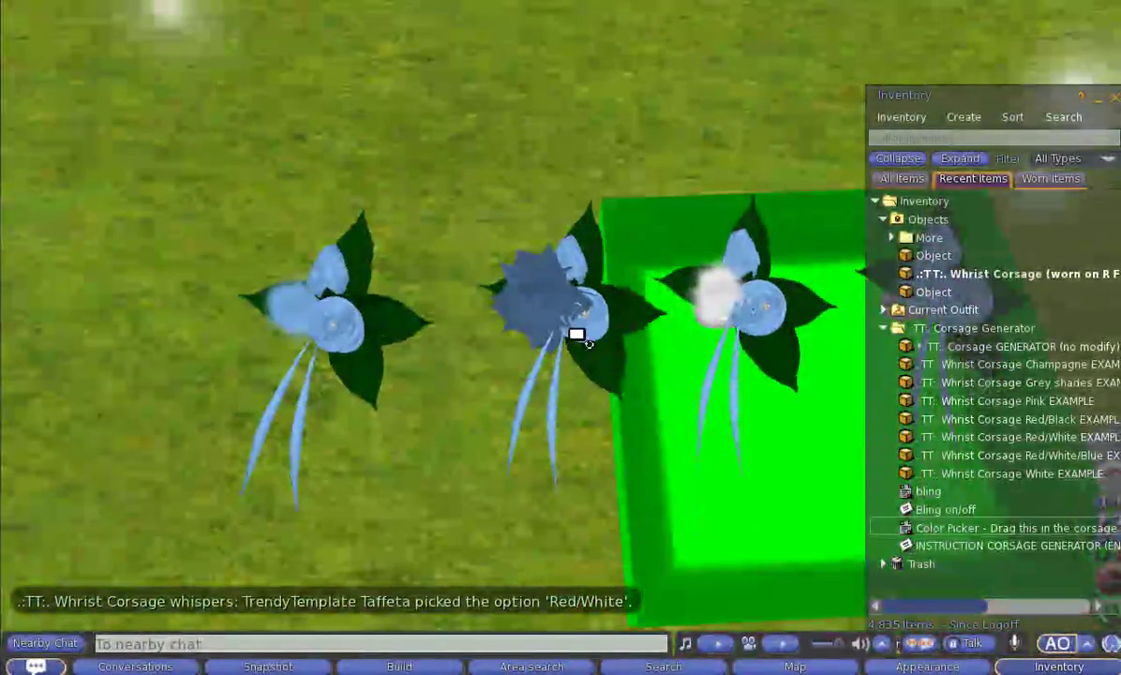
Step: Examine the flowers and ribbons of the corsage recoloured with Red/White close up and from several angles
{"action": "left_click_drag", "start_coordinate": [576, 334], "coordinate": [585, 347]}
{"action": "scroll", "coordinate": [588, 348], "scroll_direction": "up", "scroll_amount": 5}
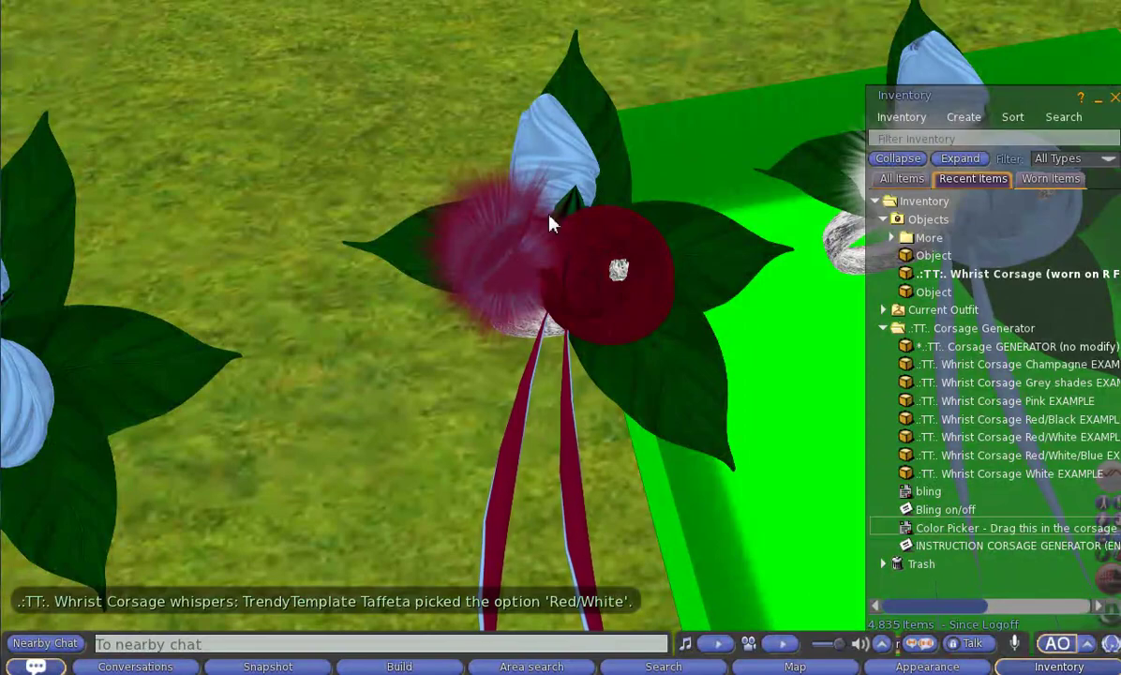
{"action": "left_click_drag", "start_coordinate": [617, 270], "coordinate": [578, 331]}
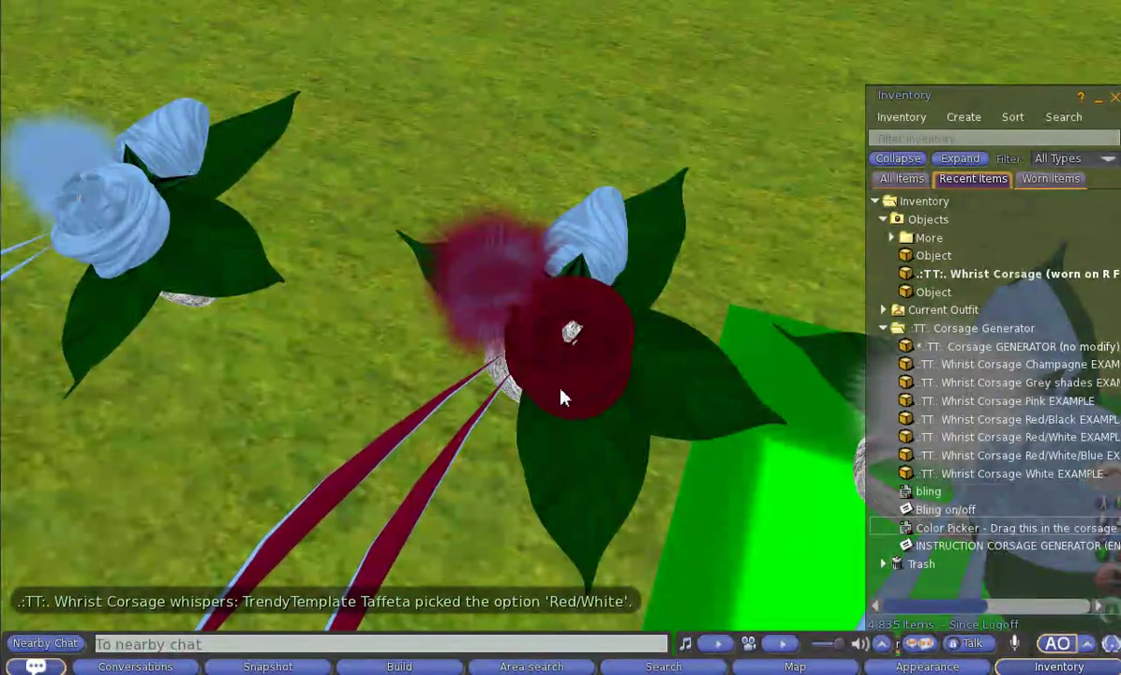
{"action": "left_click_drag", "start_coordinate": [502, 339], "coordinate": [578, 335]}
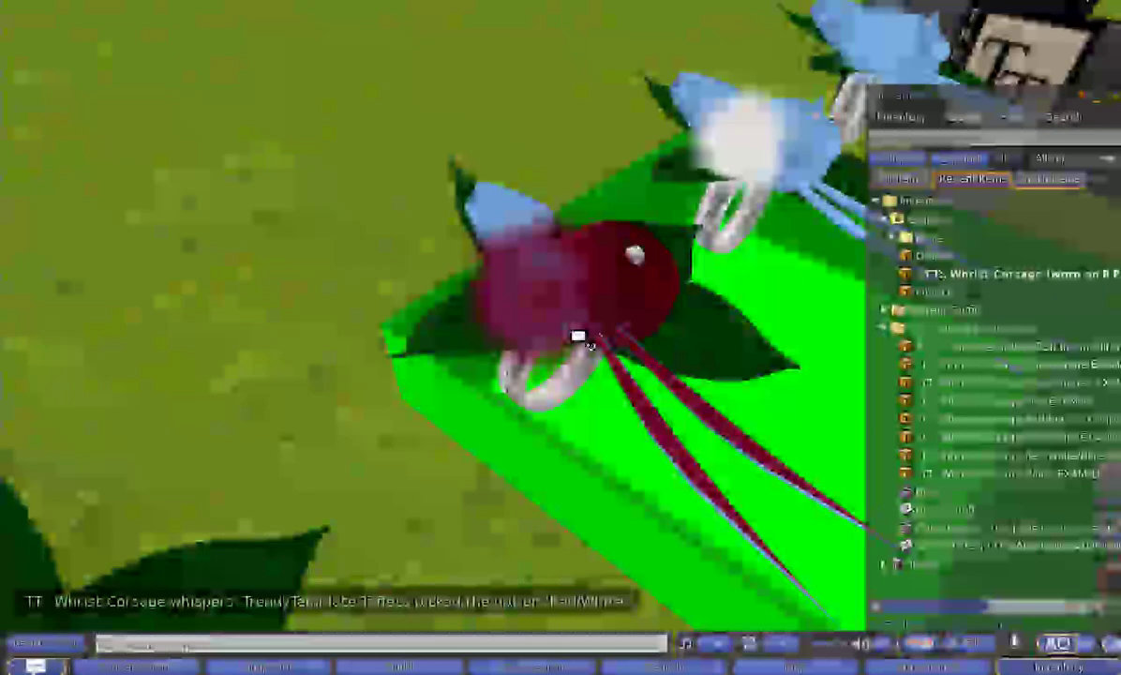
{"action": "left_click_drag", "start_coordinate": [578, 335], "coordinate": [574, 346]}
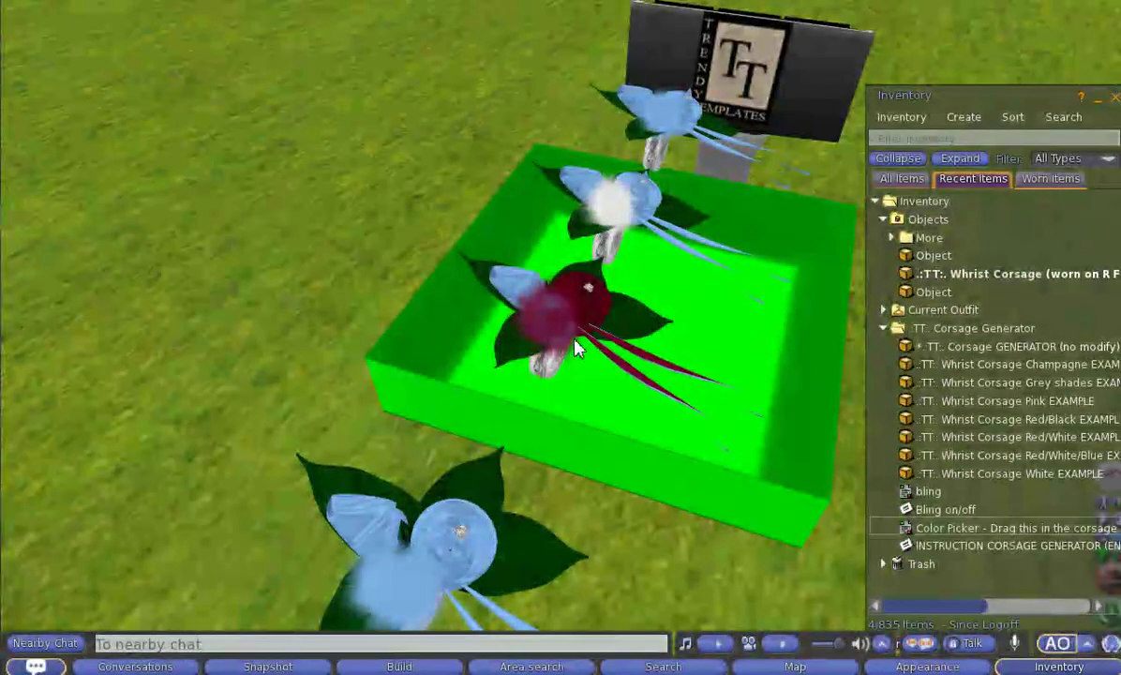
{"action": "scroll", "coordinate": [554, 307], "scroll_direction": "up", "scroll_amount": 3}
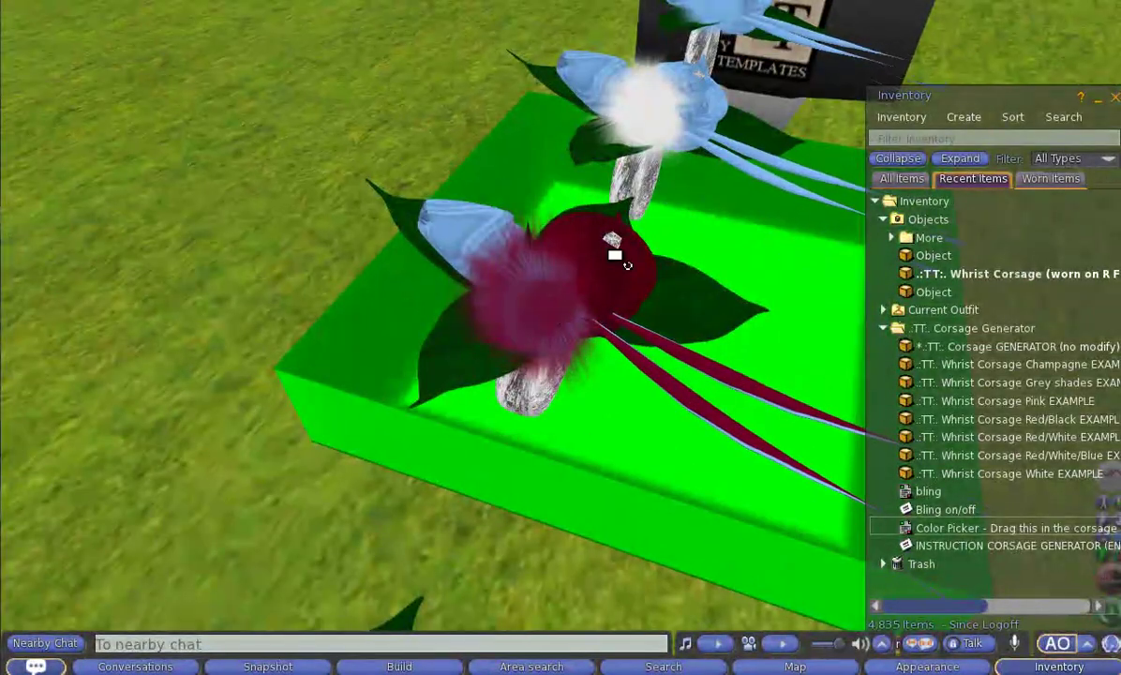
{"action": "left_click_drag", "start_coordinate": [553, 314], "coordinate": [578, 346]}
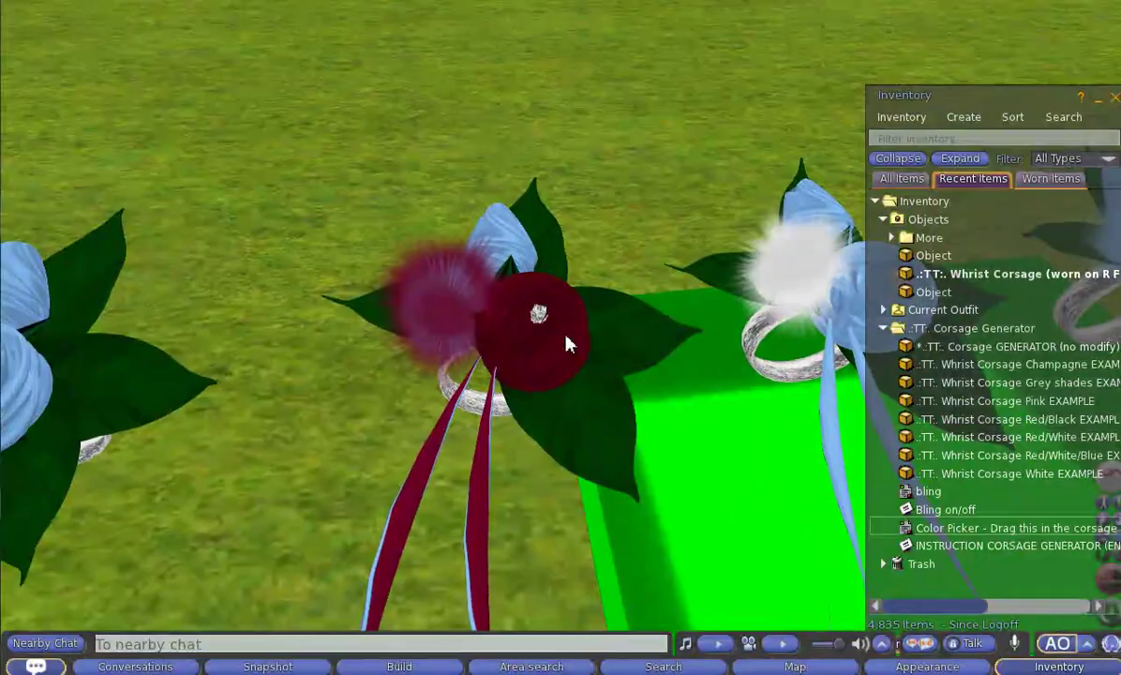
{"action": "scroll", "coordinate": [565, 339], "scroll_direction": "down", "scroll_amount": 3}
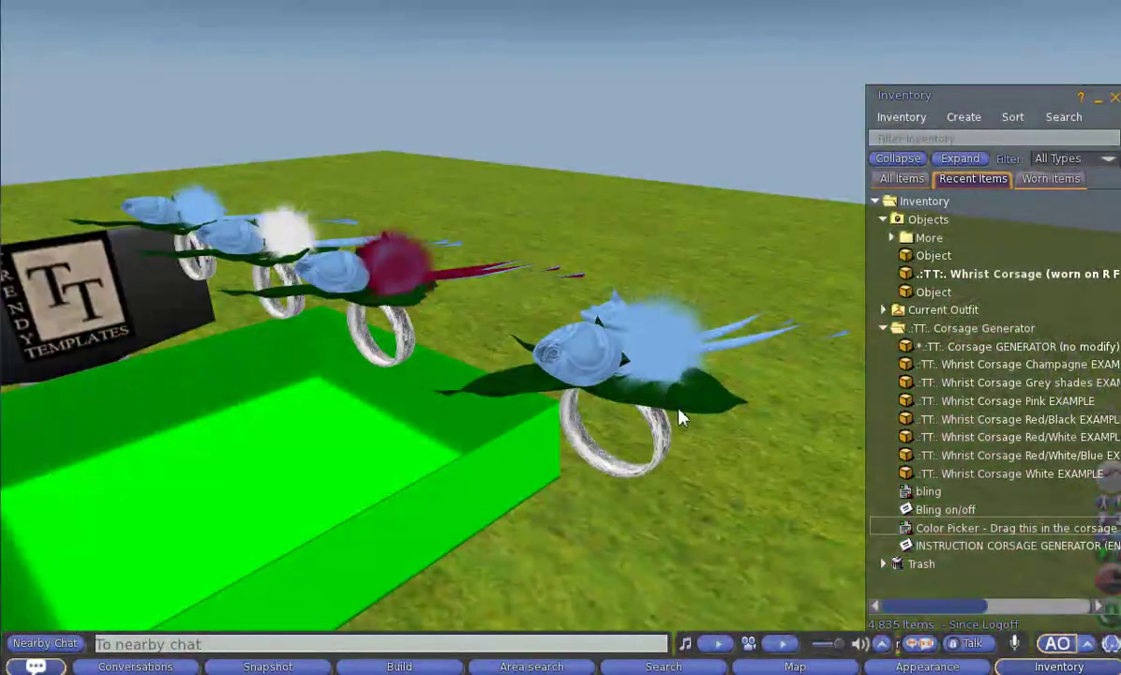
Step: Open the outermost light blue corsage for editing, select only its linked wrist ring and raise it to Z 3269.282
{"action": "right_click", "coordinate": [634, 383]}
{"action": "left_click", "coordinate": [647, 393]}
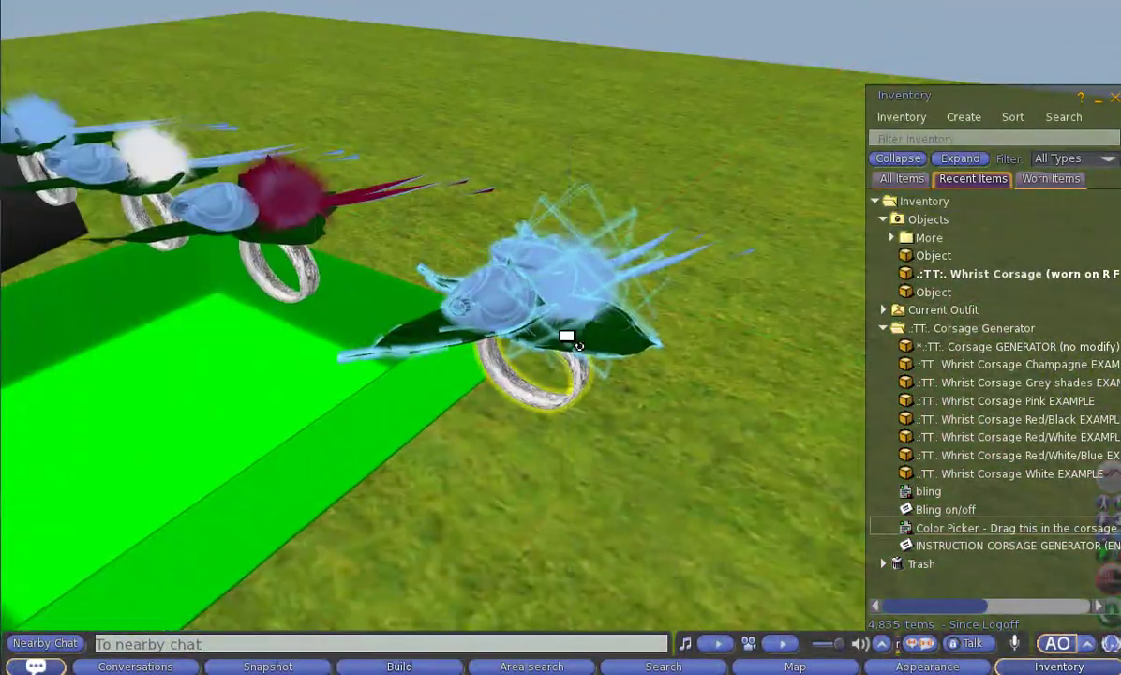
{"action": "left_click_drag", "start_coordinate": [567, 336], "coordinate": [567, 337]}
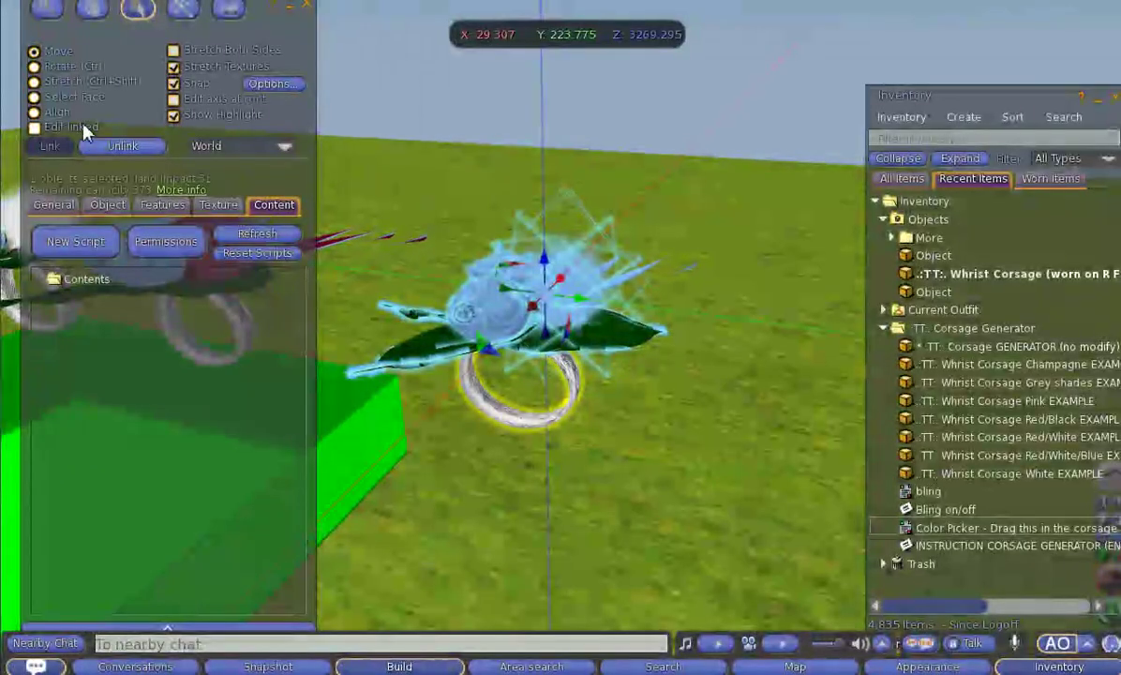
{"action": "left_click", "coordinate": [83, 128]}
{"action": "left_click", "coordinate": [518, 418]}
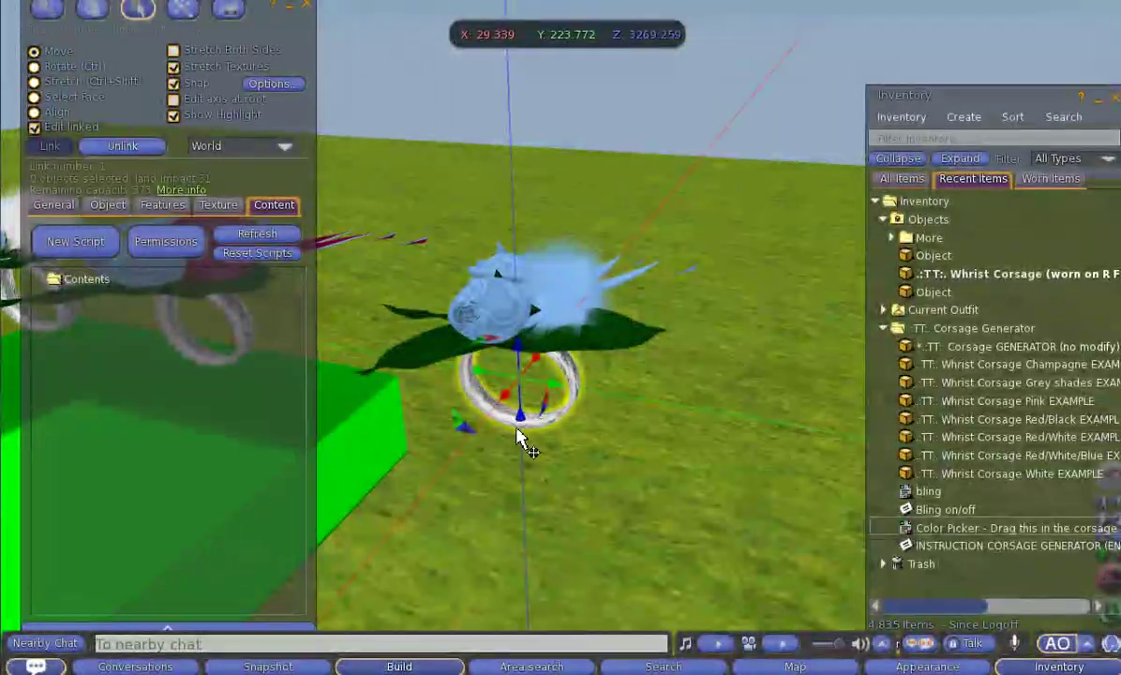
{"action": "left_click_drag", "start_coordinate": [519, 422], "coordinate": [518, 409]}
{"action": "left_click_drag", "start_coordinate": [519, 341], "coordinate": [572, 356]}
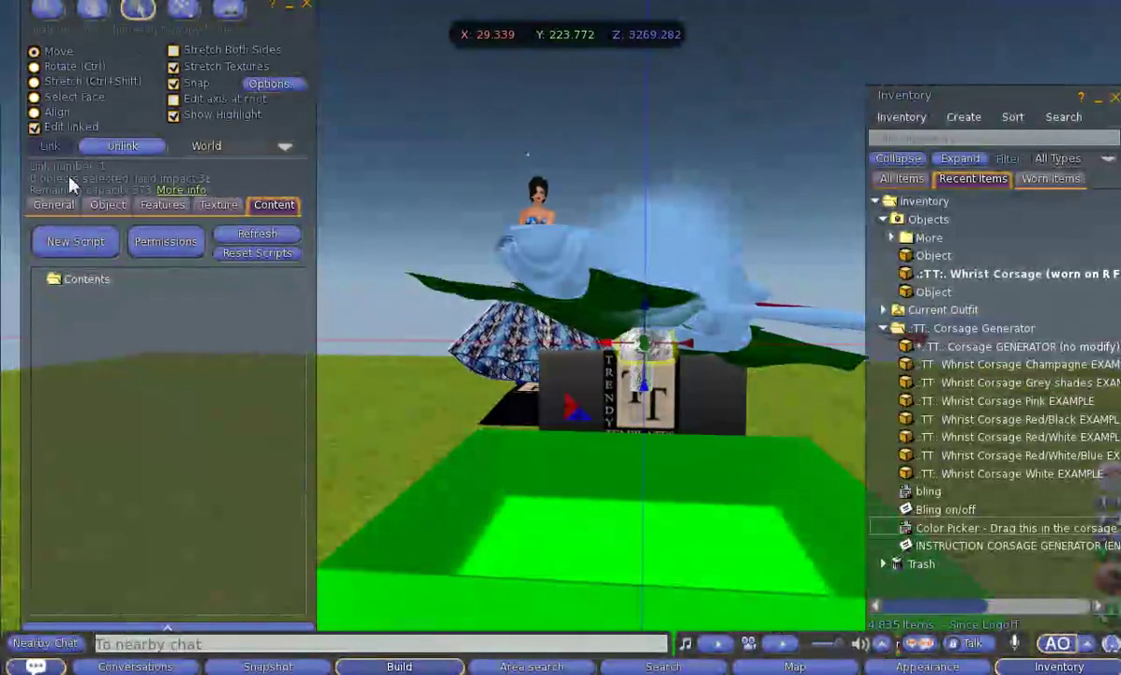
Step: Shrink the wrist ring's Y size to 0.0100 m
{"action": "left_click", "coordinate": [107, 204]}
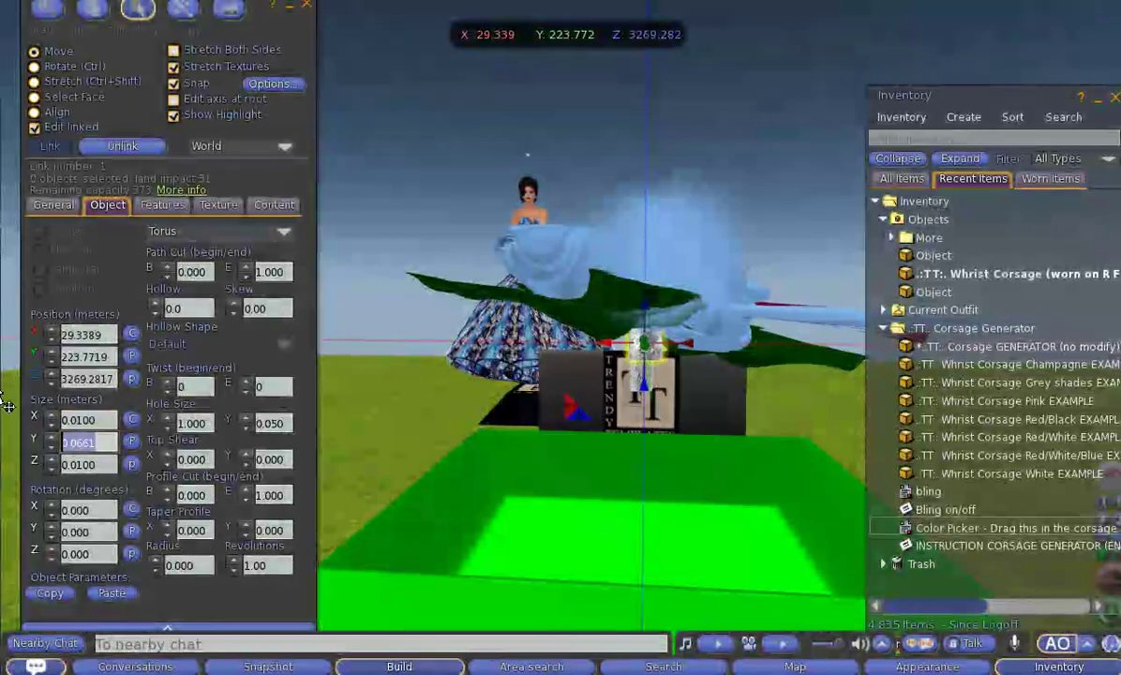
{"action": "left_click_drag", "start_coordinate": [641, 348], "coordinate": [567, 335]}
{"action": "key", "text": "Escape"}
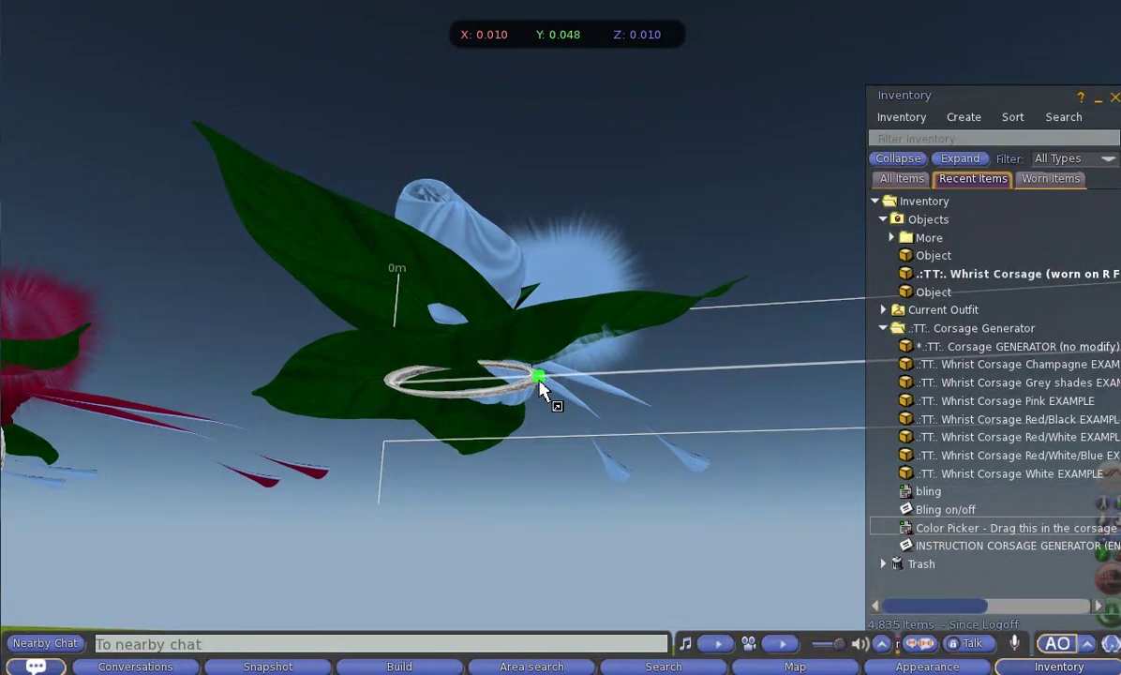
{"action": "left_click_drag", "start_coordinate": [539, 380], "coordinate": [539, 379]}
{"action": "left_click_drag", "start_coordinate": [388, 382], "coordinate": [410, 395]}
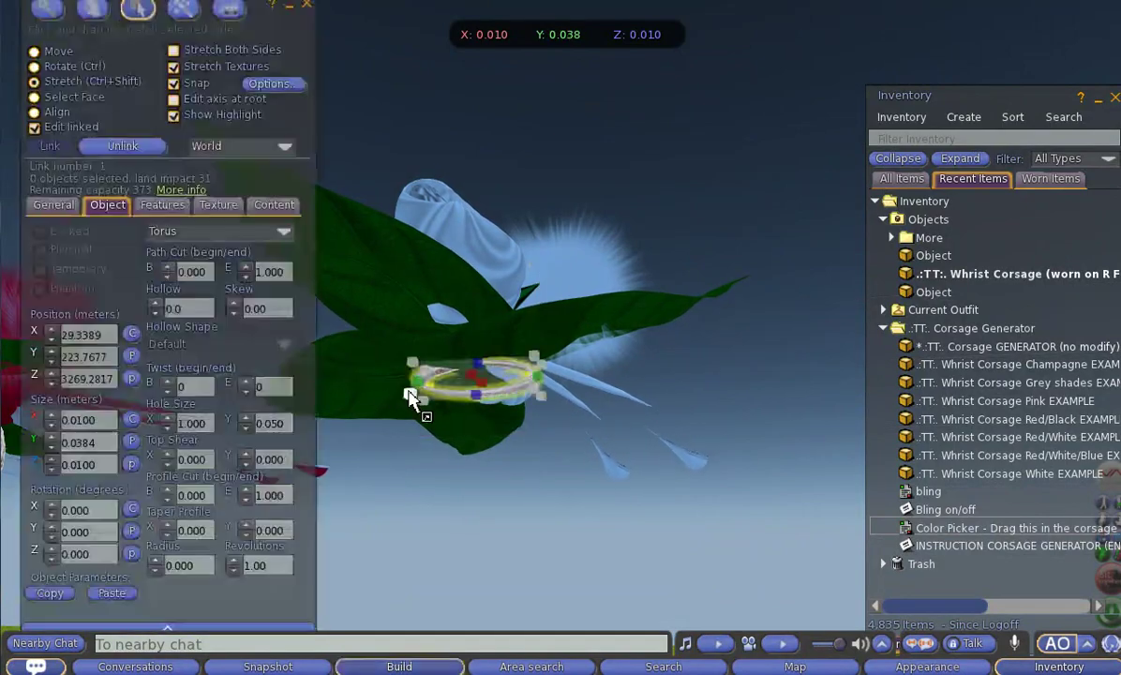
{"action": "left_click", "coordinate": [97, 418]}
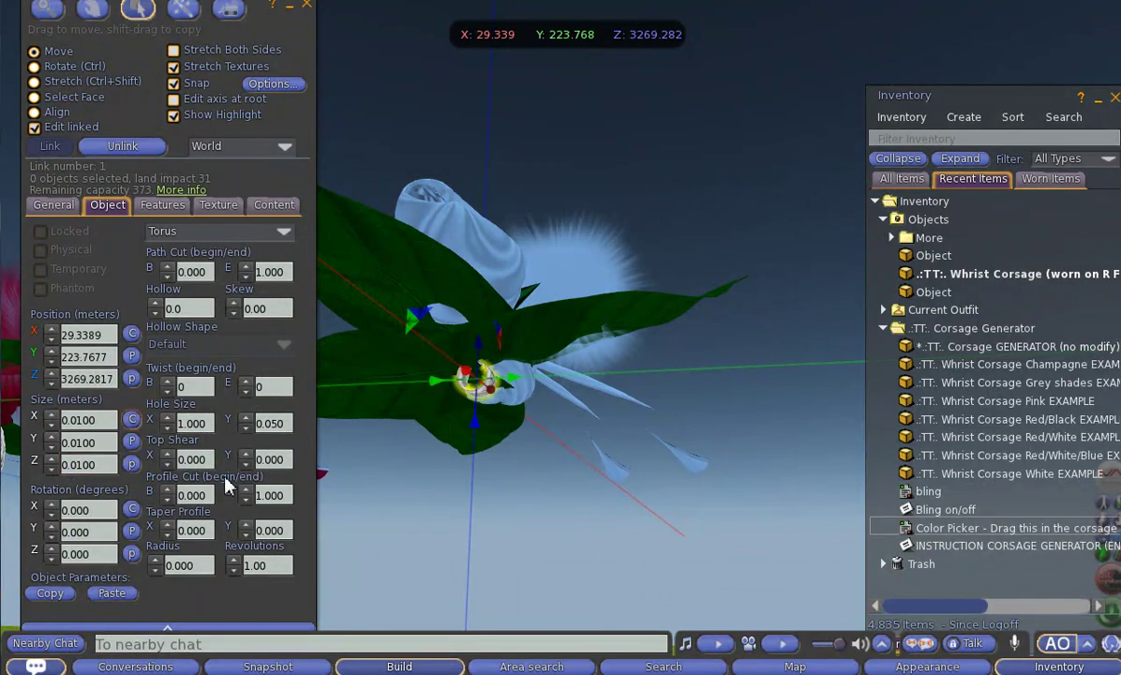
Step: Raise the shrunken ring to about Z 3269.288 to hide it under the leaves, and finish editing the corsage
{"action": "key", "text": "Escape"}
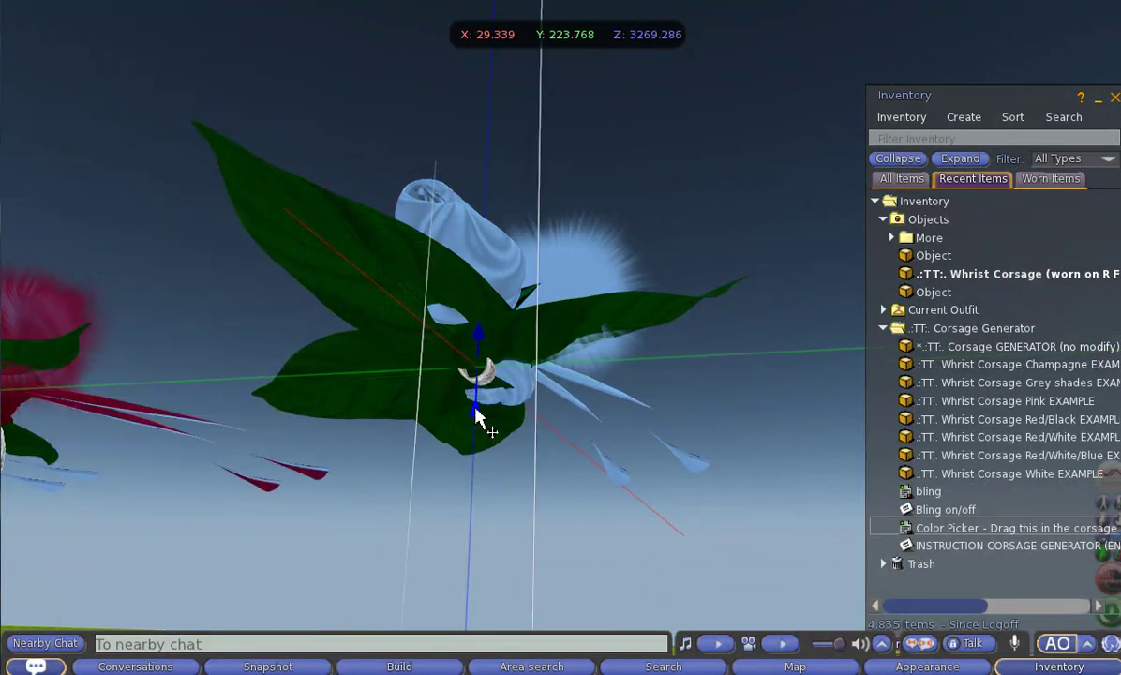
{"action": "left_click_drag", "start_coordinate": [476, 404], "coordinate": [562, 333]}
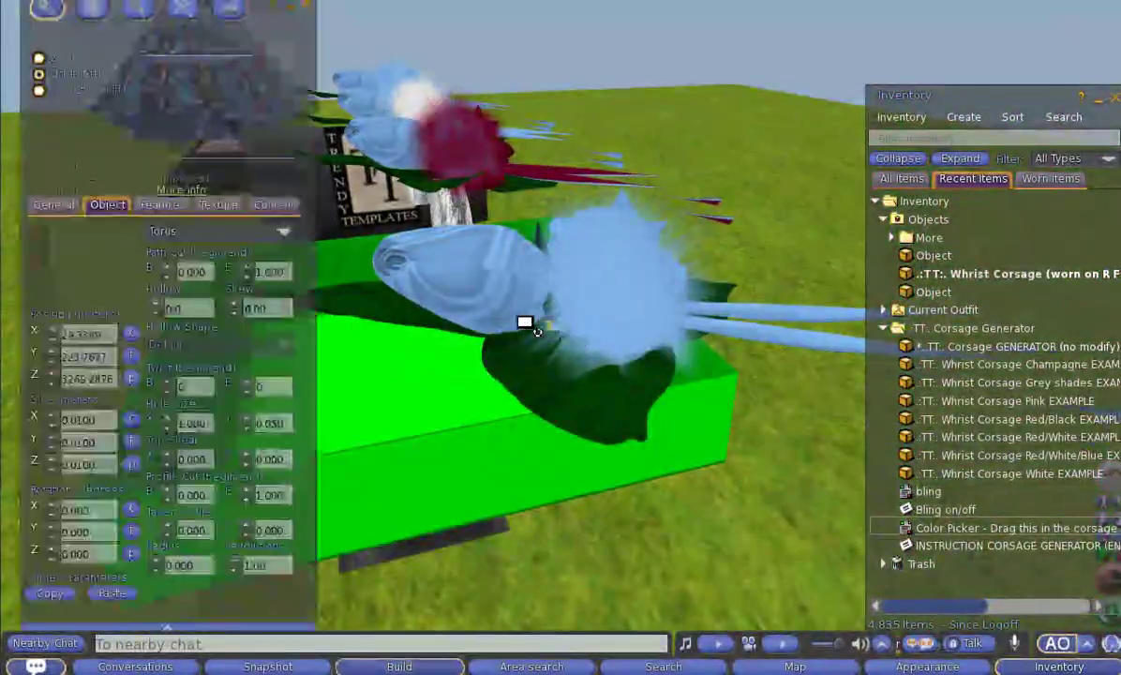
{"action": "left_click", "coordinate": [305, 5]}
{"action": "key", "text": "Escape"}
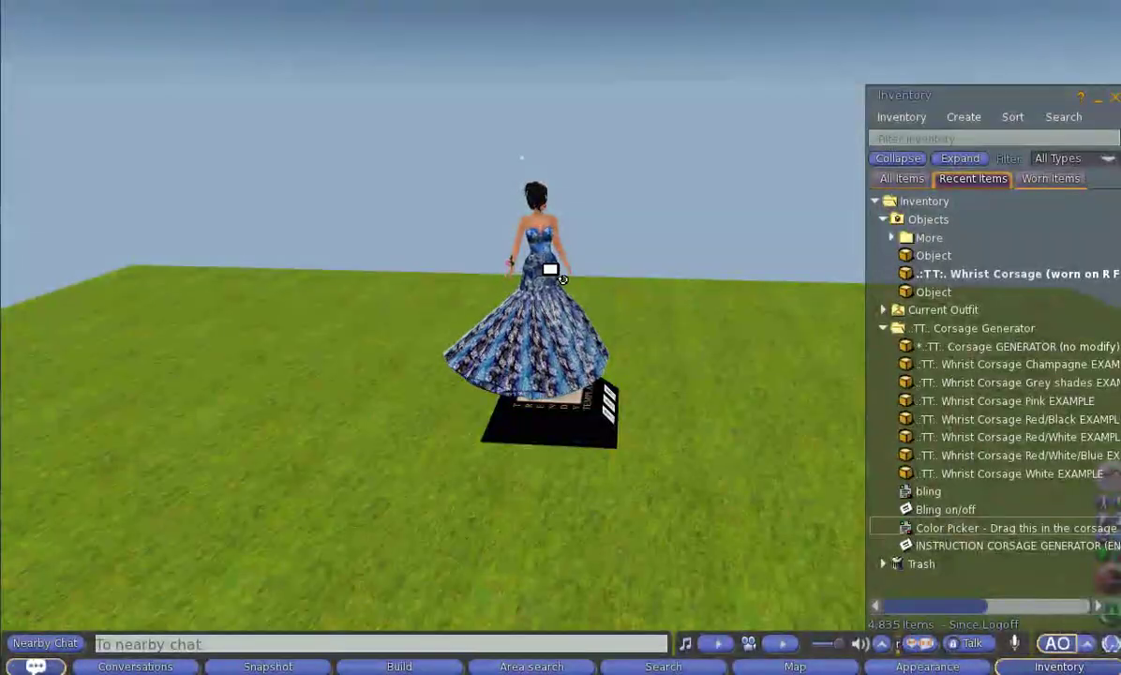
Step: Wear the three Whrist Corsage White EXAMPLE items from the More folder on the avatar and view them from different sides
{"action": "left_click_drag", "start_coordinate": [553, 272], "coordinate": [561, 337]}
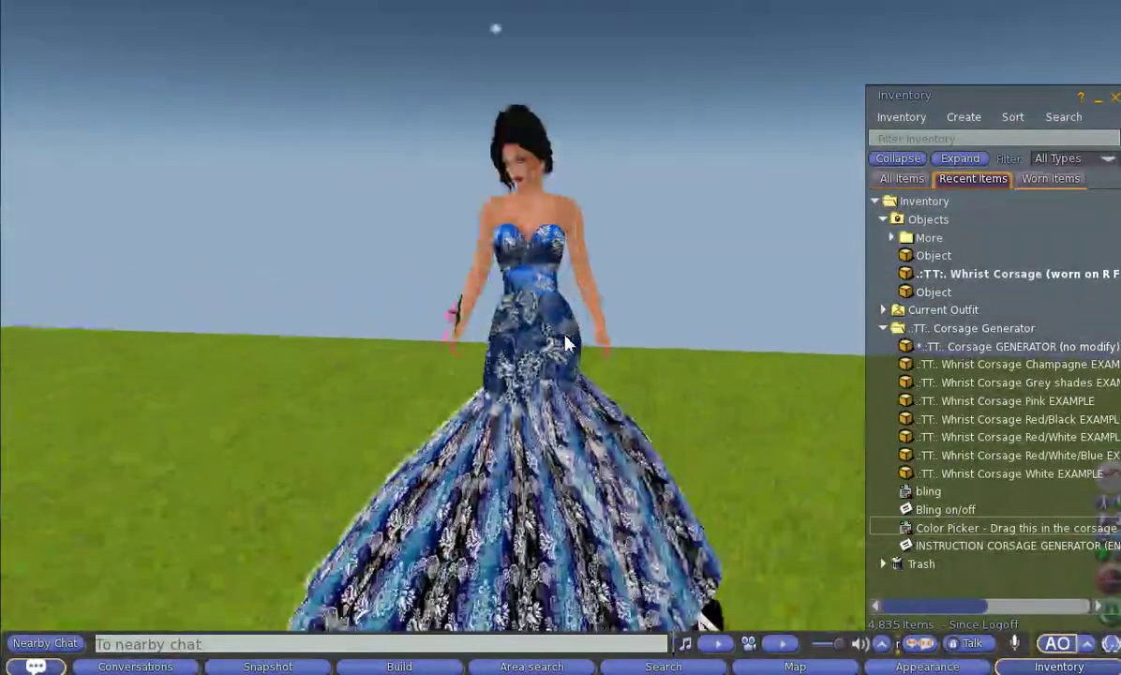
{"action": "left_click", "coordinate": [892, 238]}
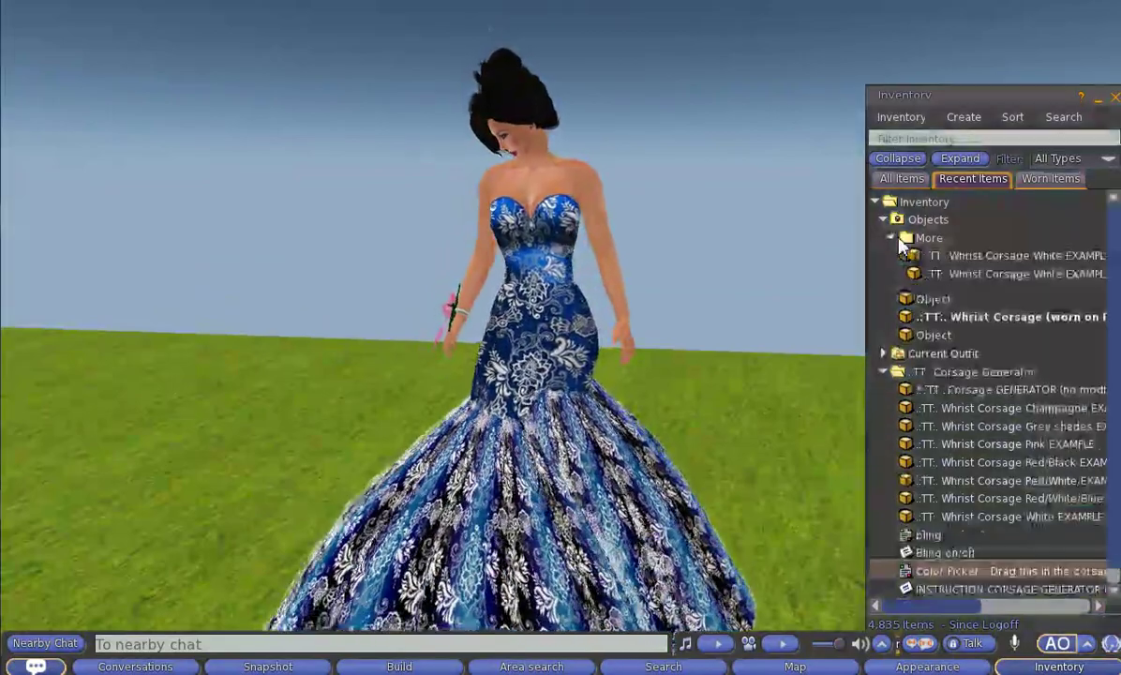
{"action": "double_click", "coordinate": [955, 293]}
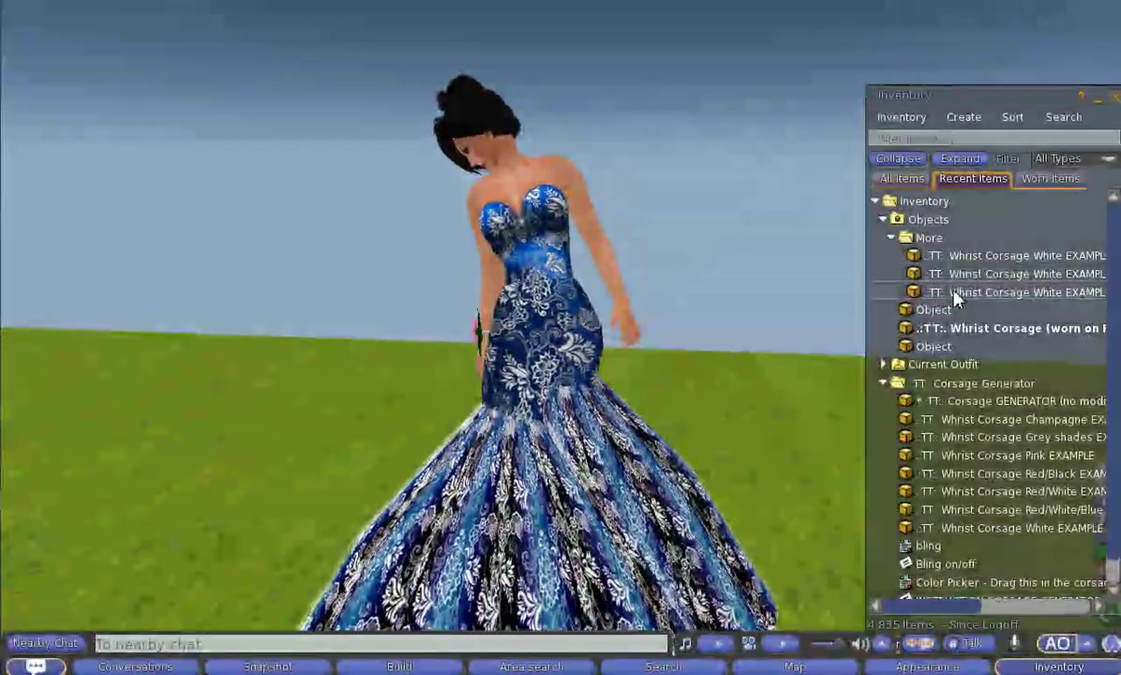
{"action": "left_click_drag", "start_coordinate": [559, 227], "coordinate": [541, 344]}
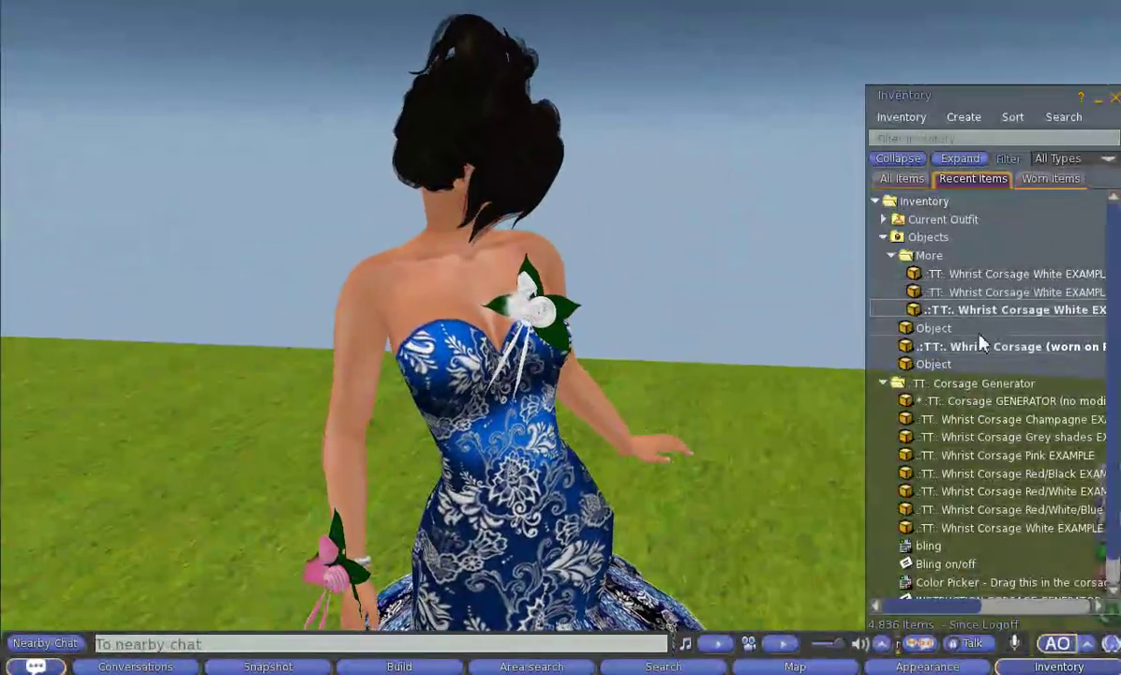
{"action": "double_click", "coordinate": [999, 292]}
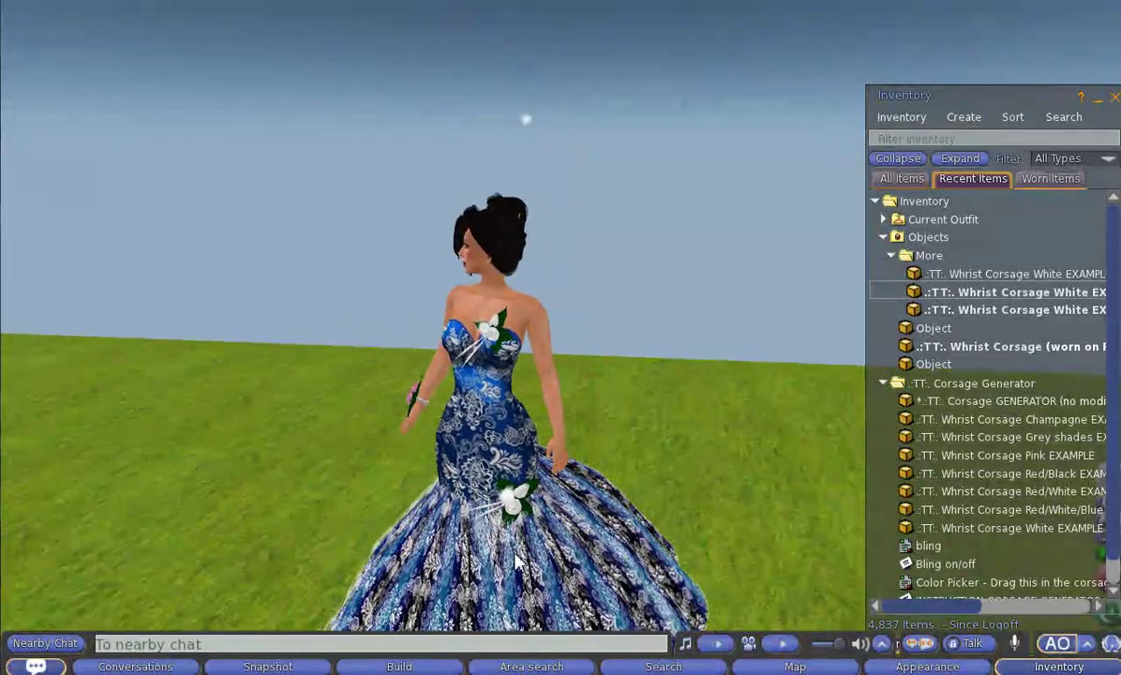
{"action": "double_click", "coordinate": [961, 274]}
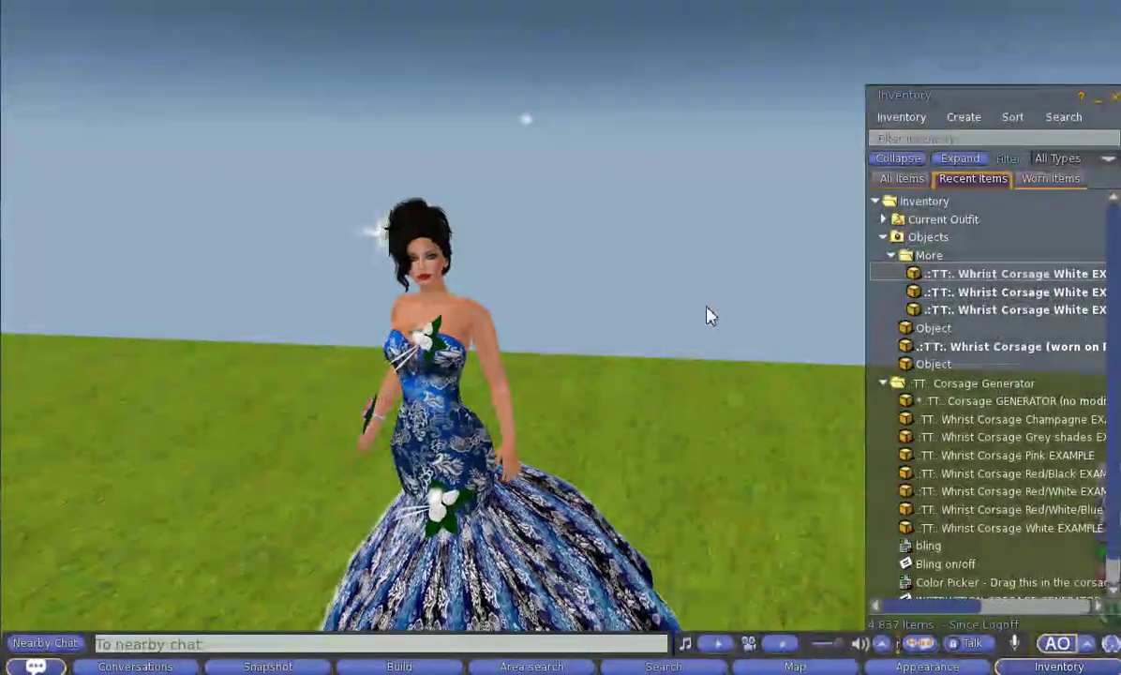
{"action": "left_click_drag", "start_coordinate": [429, 291], "coordinate": [561, 328]}
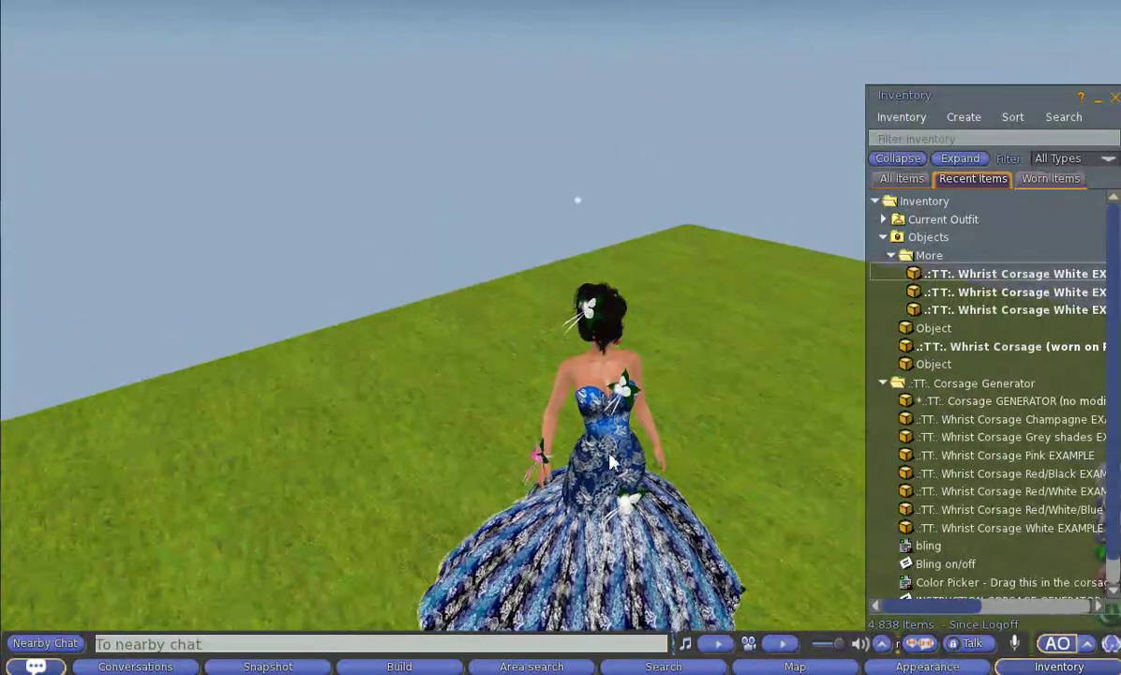
{"action": "left_click_drag", "start_coordinate": [609, 461], "coordinate": [556, 334]}
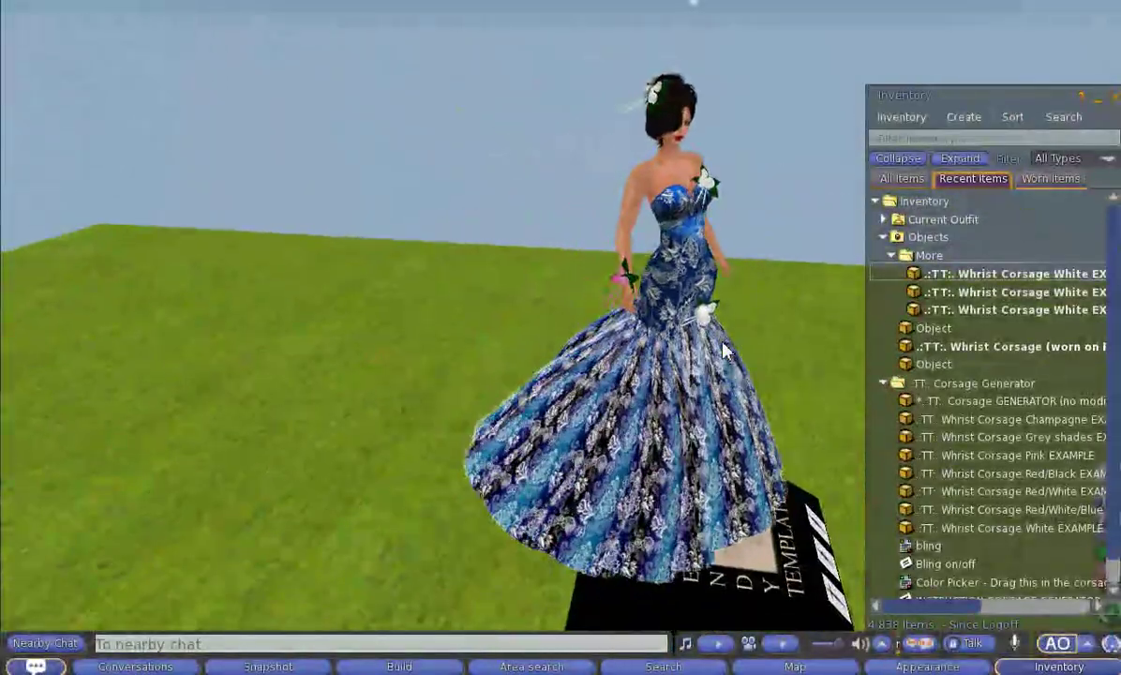